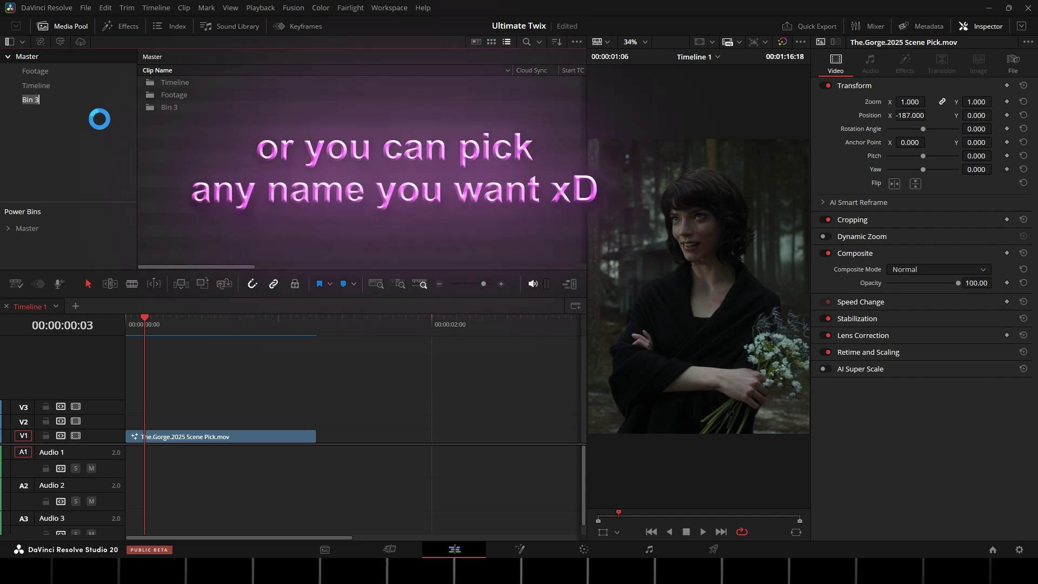
type("Twix")
Confirm 'Twix' as the name of the new Media Pool bin.
key("Return")
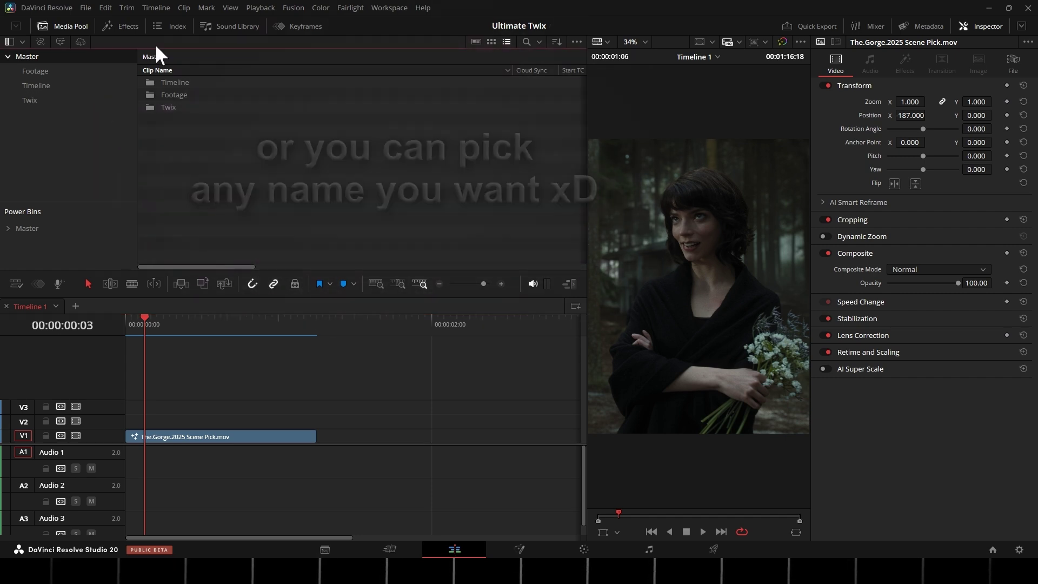
Add a Fusion Composition from Effects onto V2 and lengthen it over the footage.
left_click(126, 27)
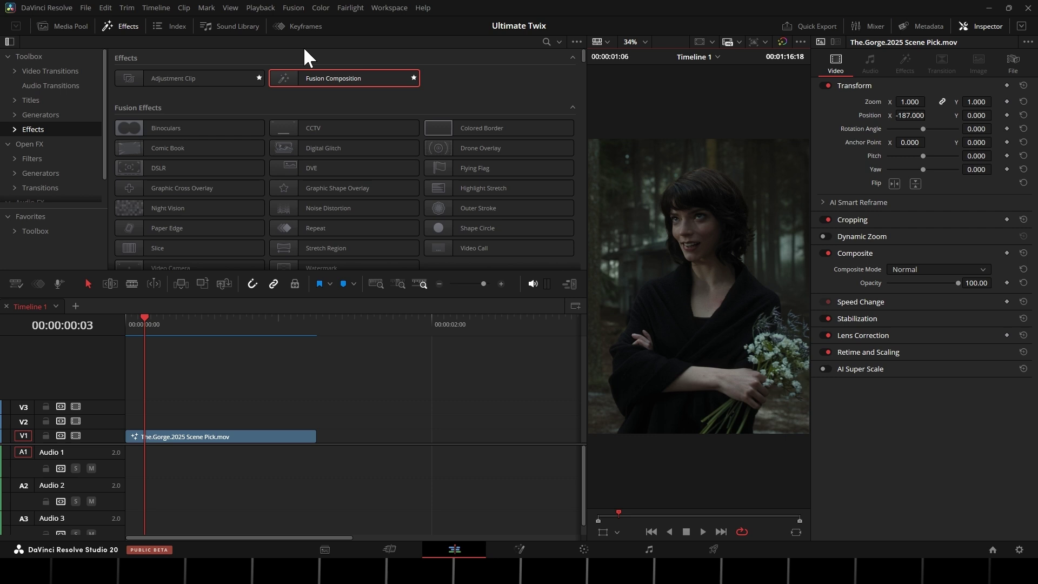
left_click_drag(306, 77, 203, 422)
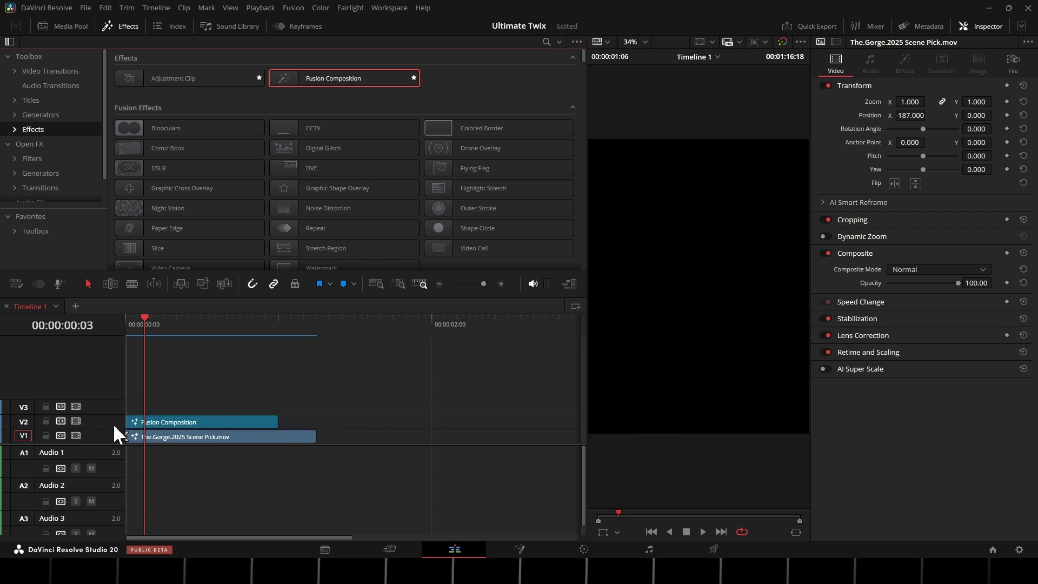
left_click_drag(275, 422, 428, 433)
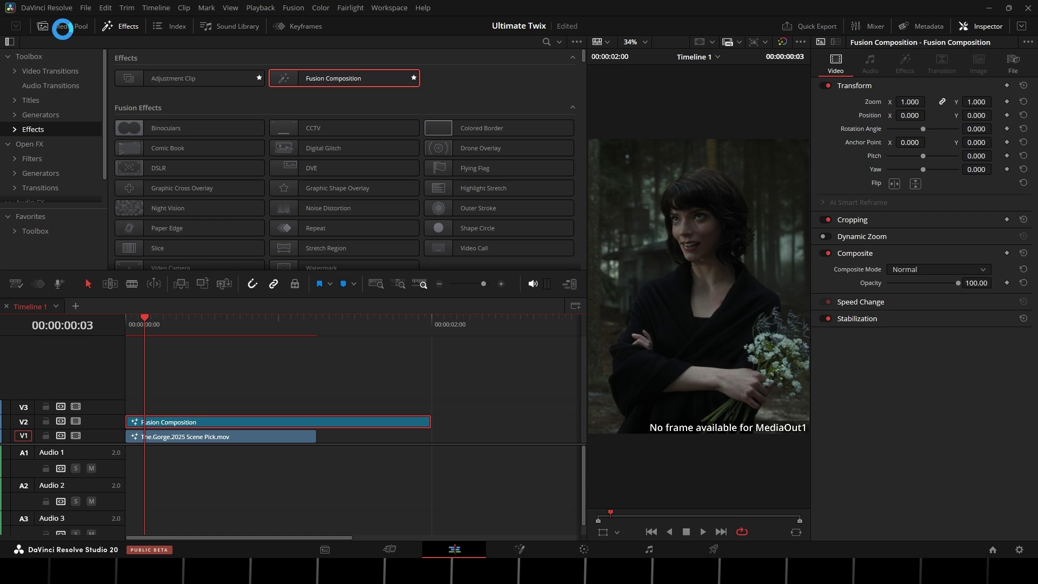
Convert the V1 footage into Compound Clip 1 inside the Twix bin.
left_click(63, 26)
double_click(165, 103)
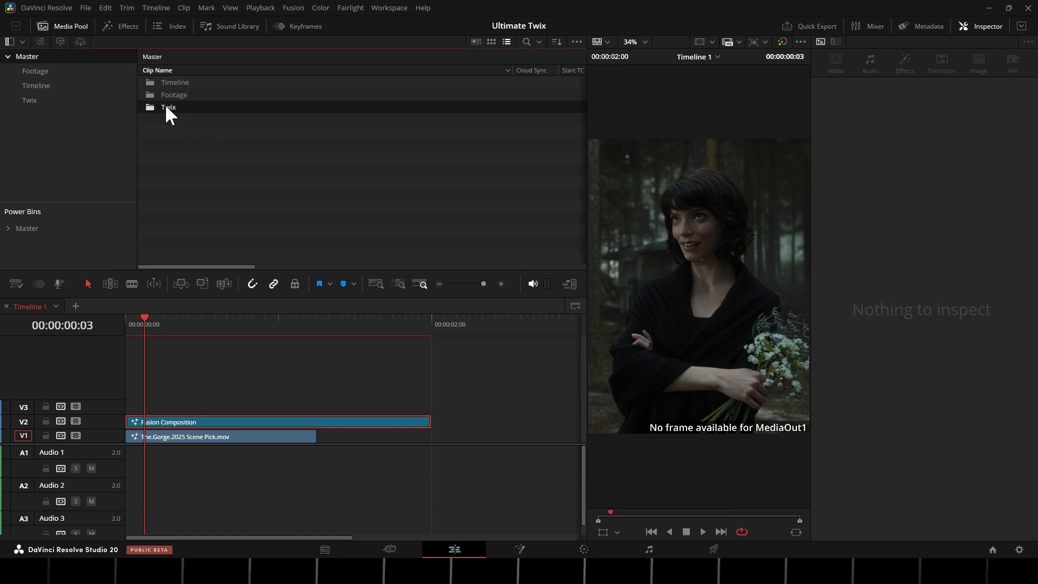
left_click(246, 430)
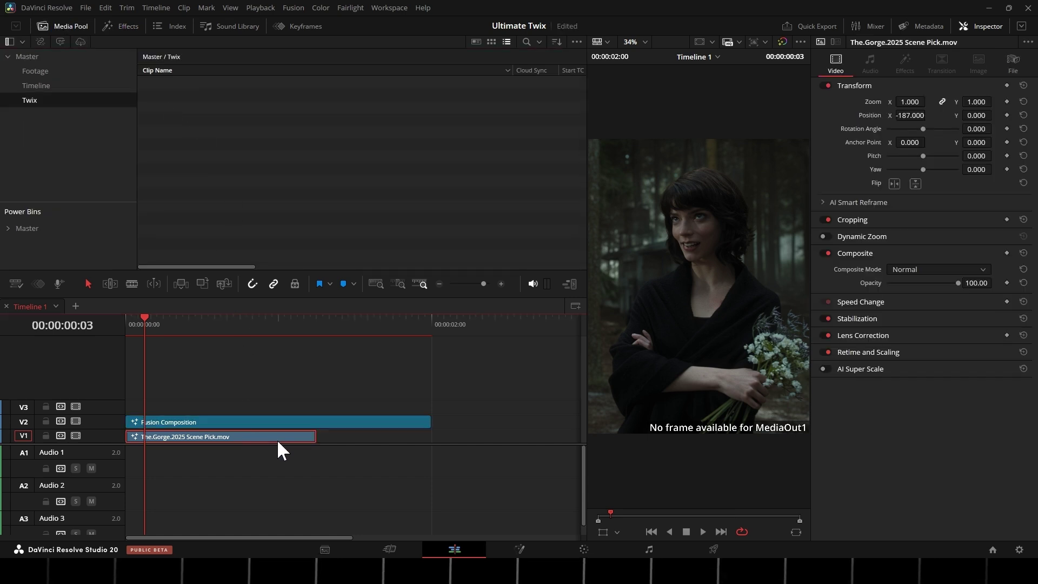
right_click(277, 438)
left_click(593, 315)
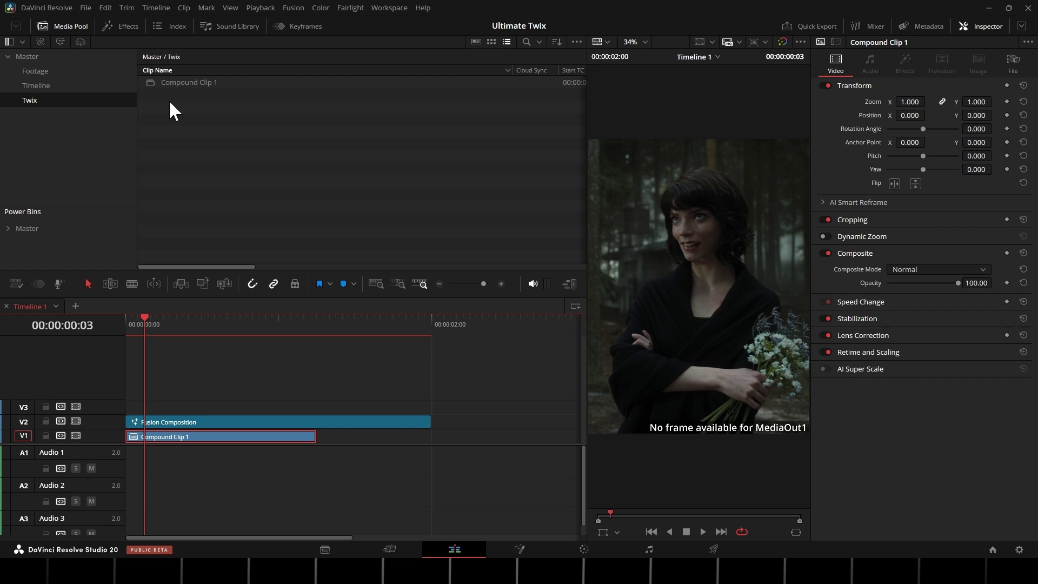
left_click(211, 422)
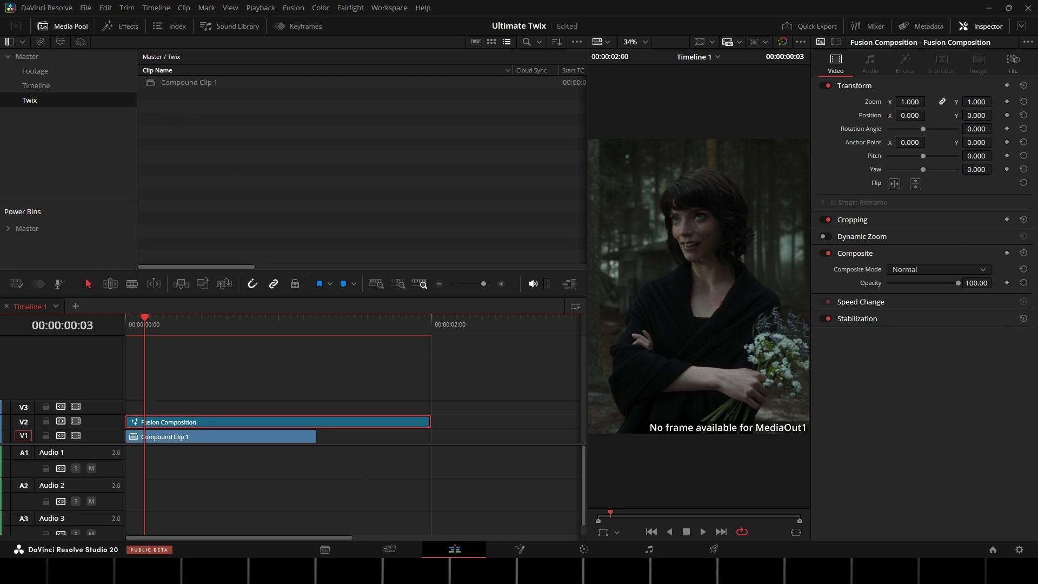
On the Fusion page, add Compound Clip 1 as MediaIn1 and play it in a single viewer.
left_click(519, 549)
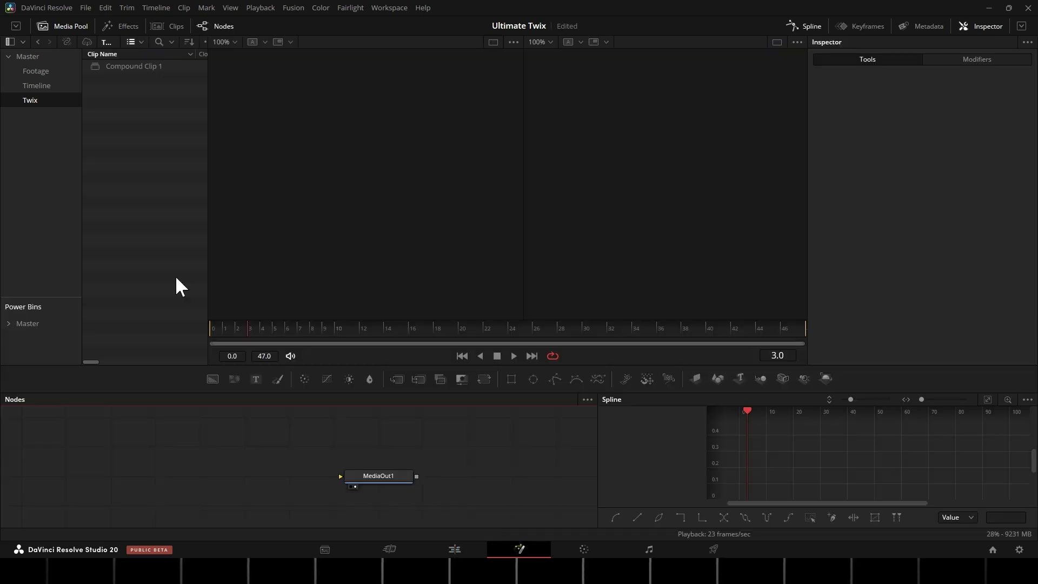
mouse_move(132, 69)
left_mouse_down()
mouse_move(142, 476)
mouse_move(341, 476)
left_mouse_up()
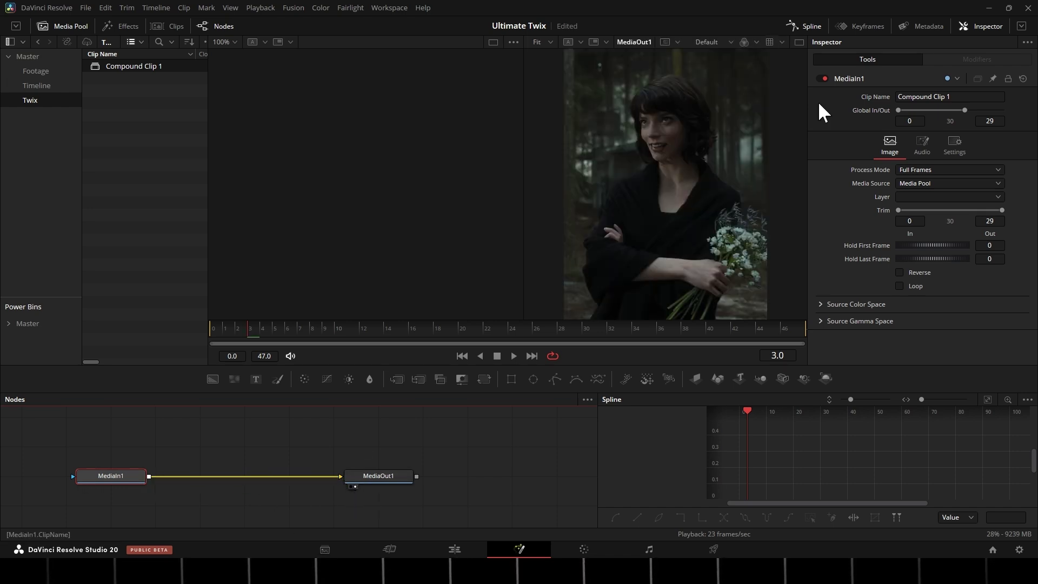
left_click(797, 40)
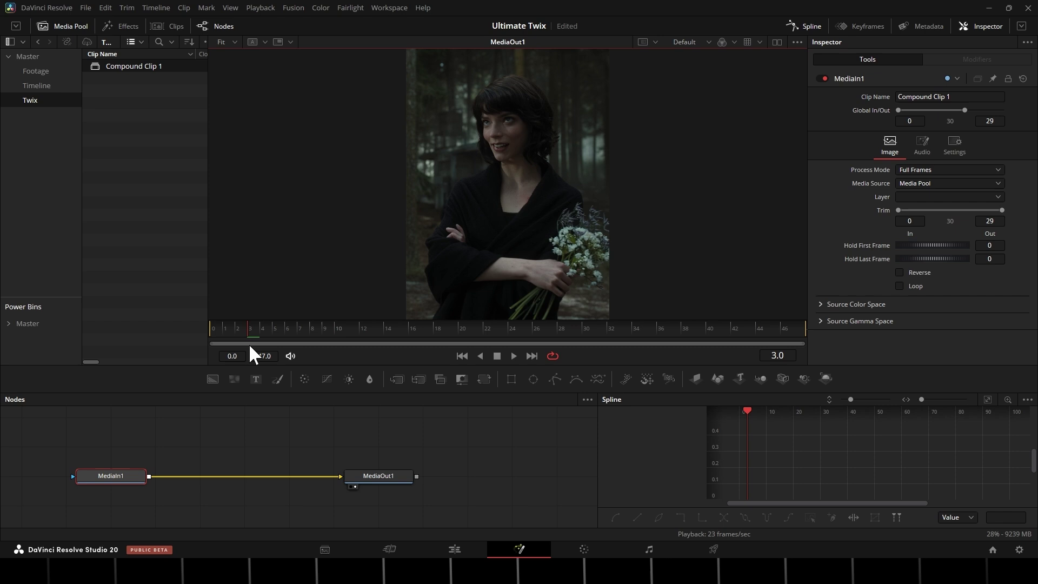
left_click(231, 341)
key("space")
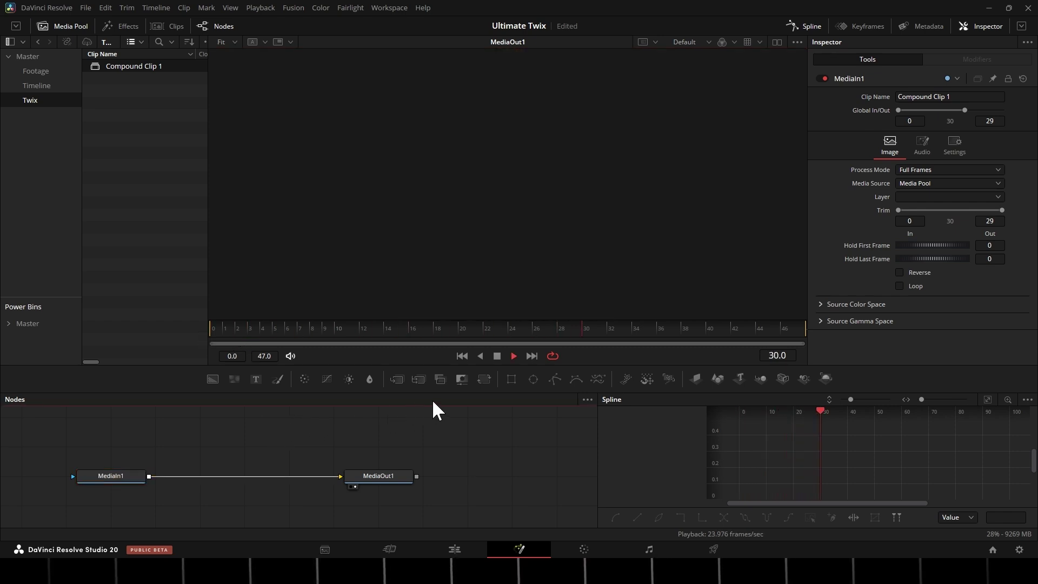
left_click_drag(602, 329, 586, 329)
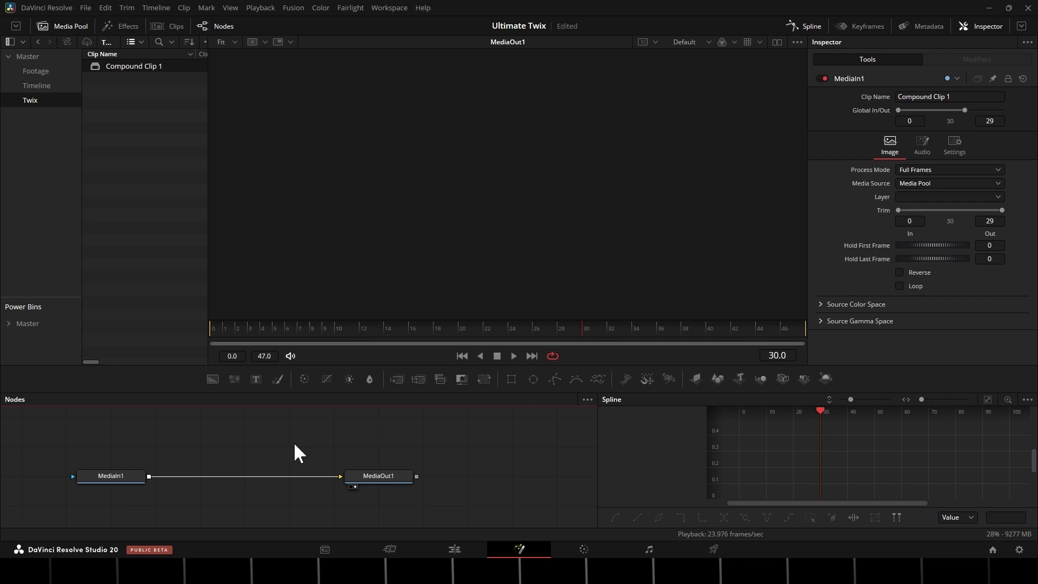
Insert a Time Stretcher node after MediaIn1 and clear its Source Time keyframe.
left_click(111, 478)
key("shift+space")
type("te")
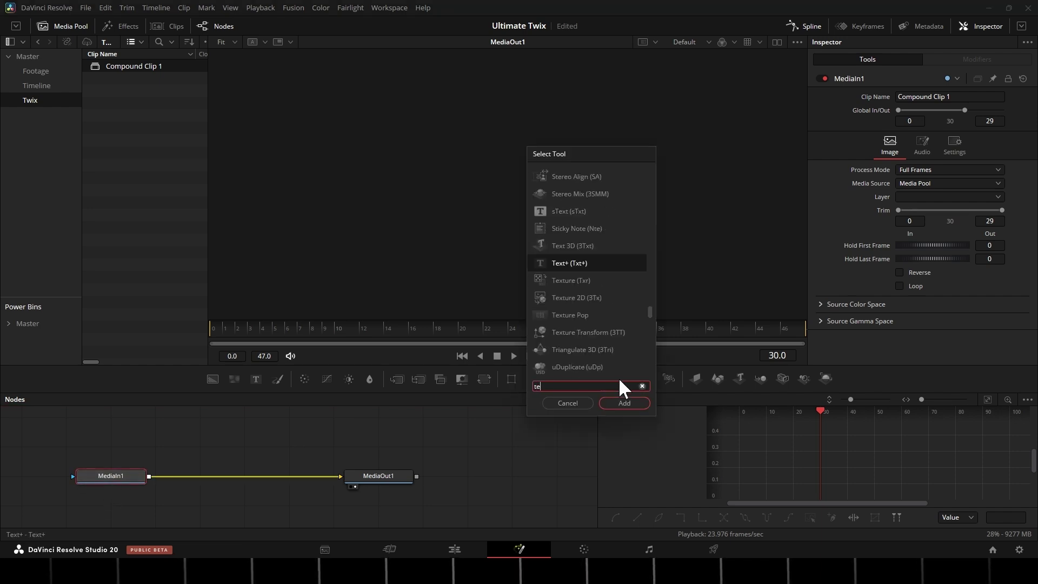
key("BackSpace")
type("st")
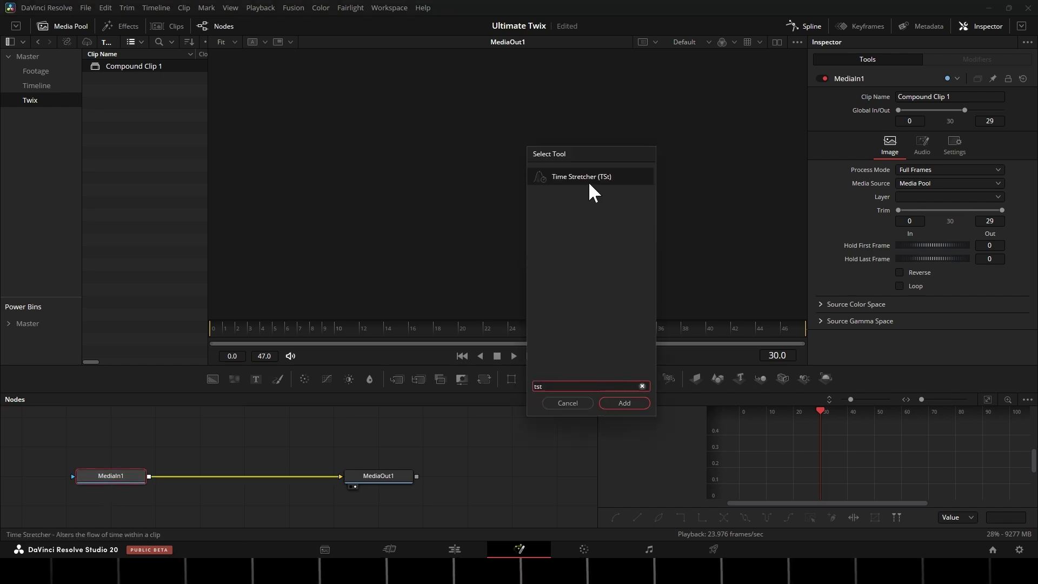
left_click(623, 403)
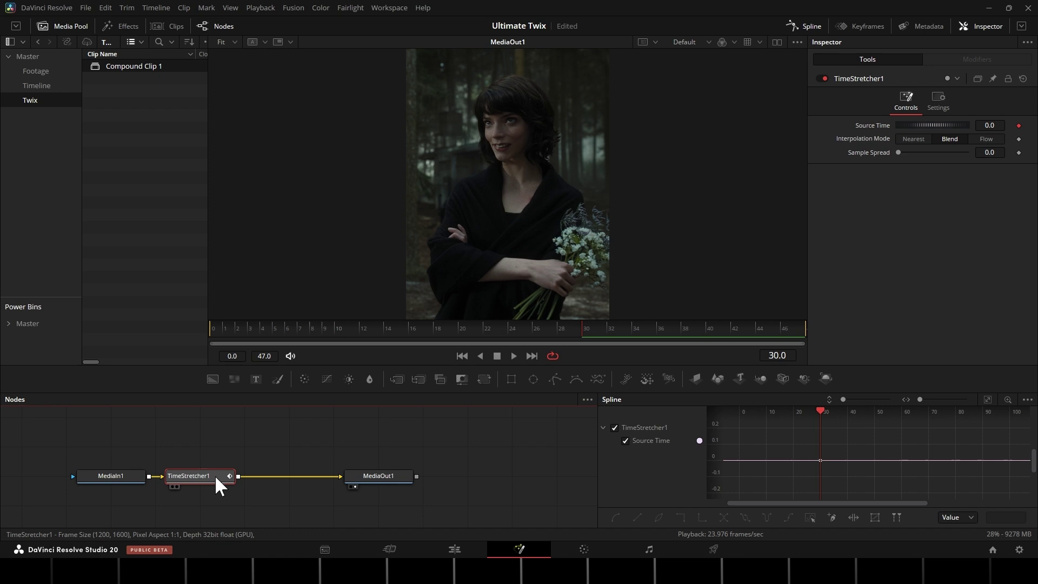
left_click_drag(212, 477, 283, 482)
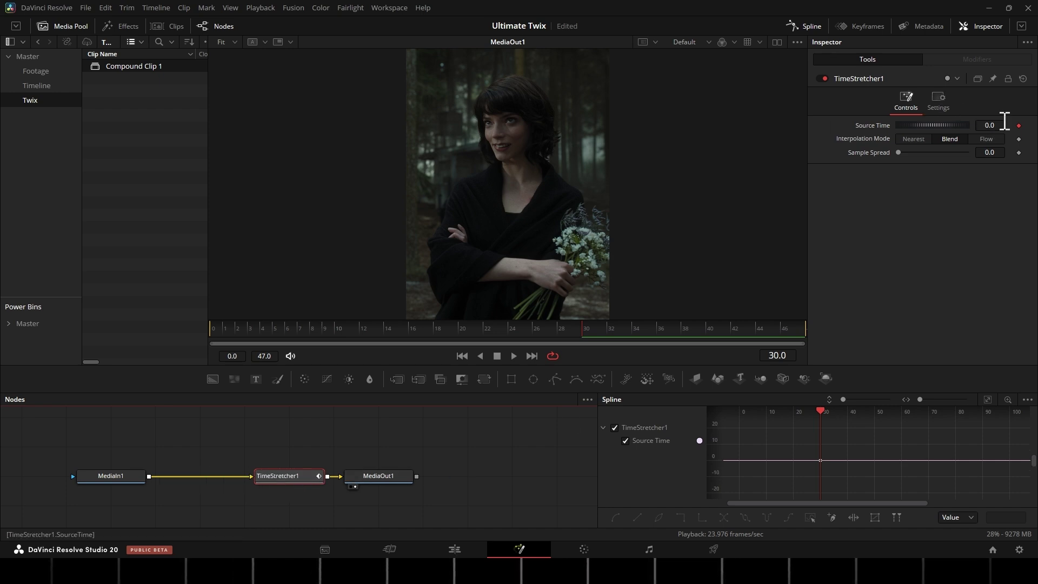
left_click(1019, 125)
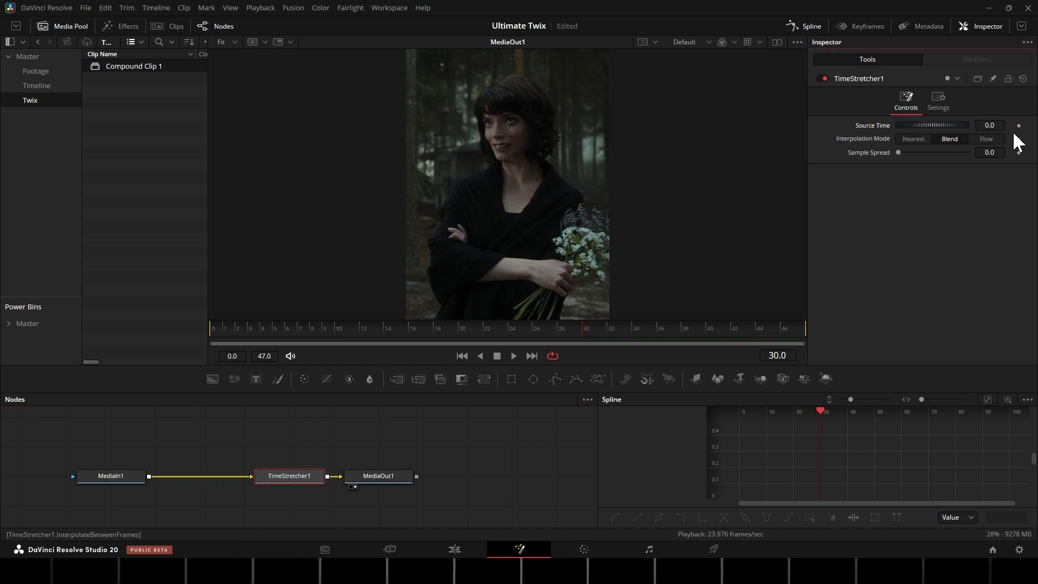
Drive Source Time with an Anim Curves modifier and start expressions on Offset and Scale.
right_click(882, 129)
mouse_move(912, 166)
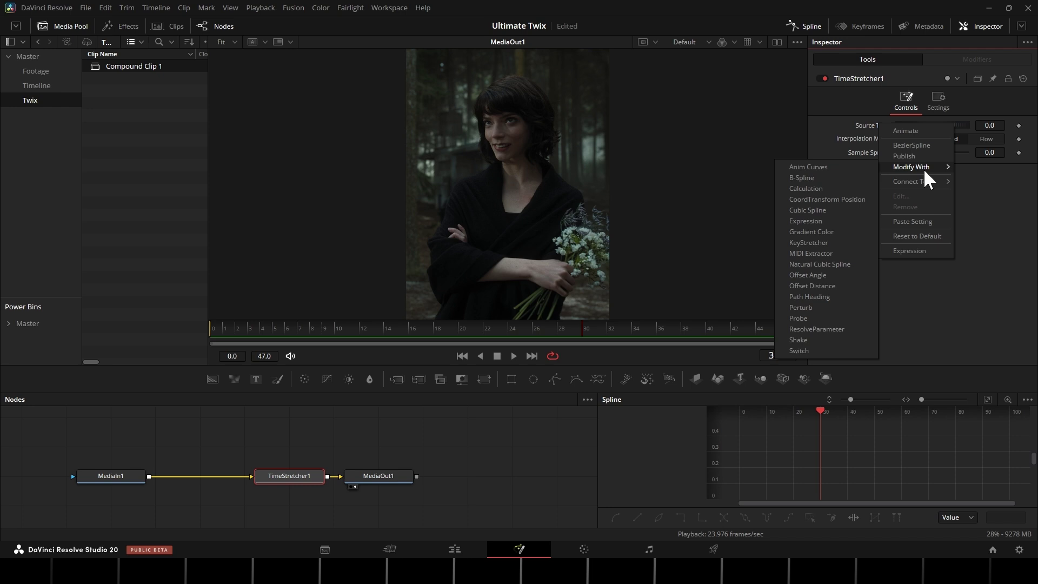
left_click(808, 167)
left_click(977, 59)
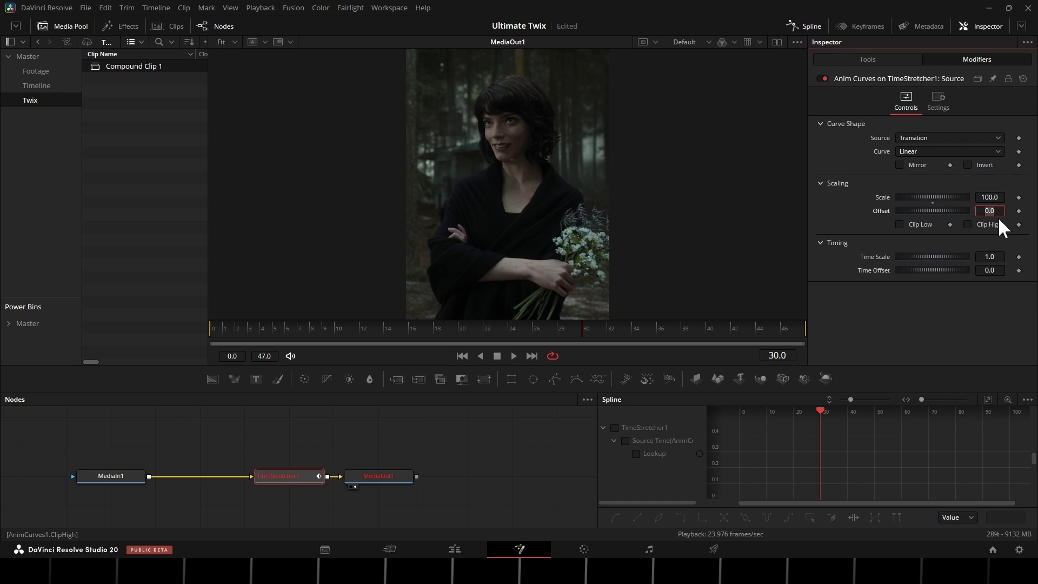
key("Return")
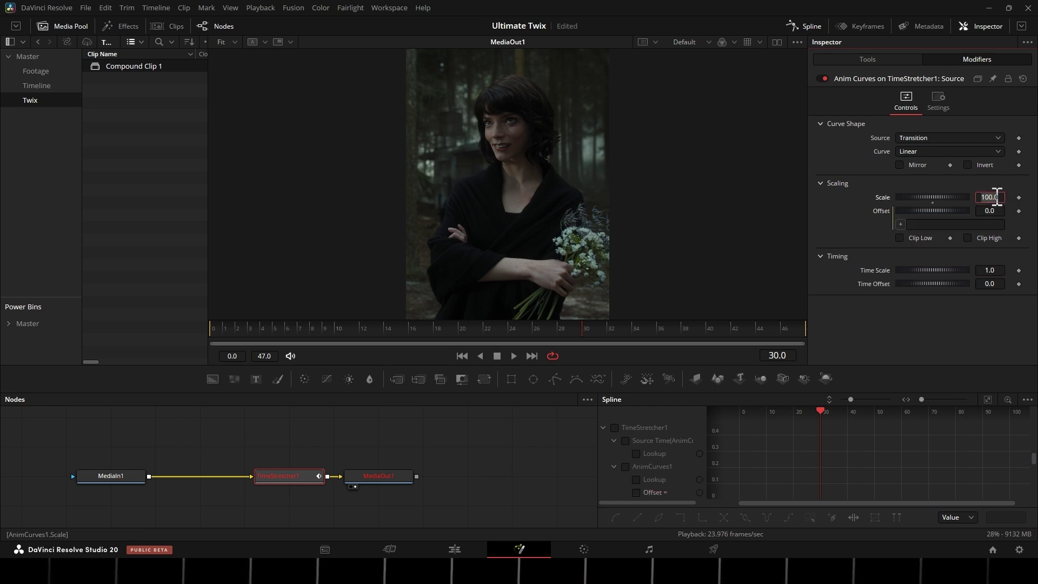
type("=")
key("Return")
Link Offset to MediaIn1.GlobalIn and Scale to MediaIn1.GlobalOut, then play the retimed comp.
left_click(933, 239)
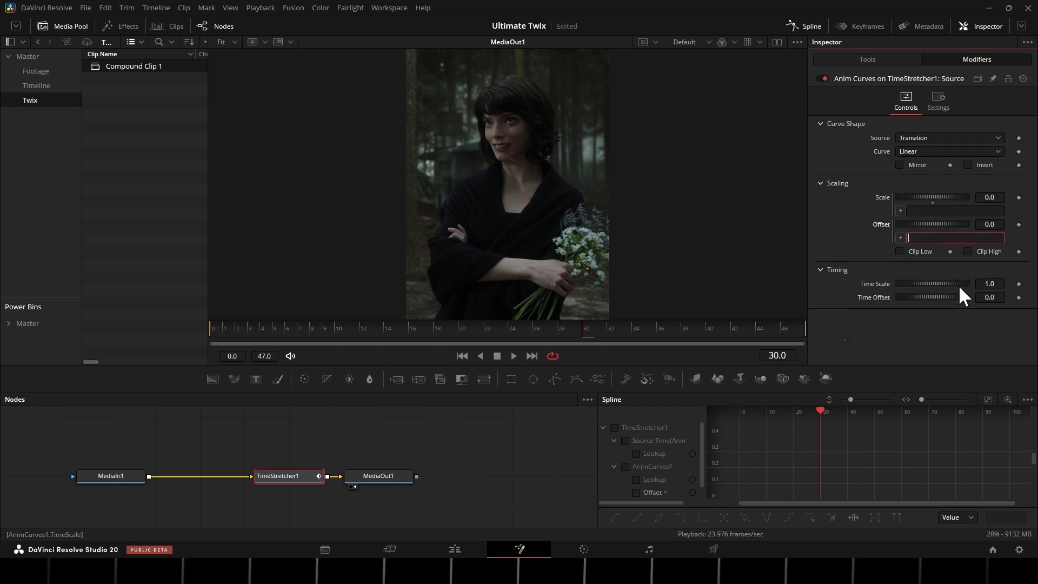
type("MediaI")
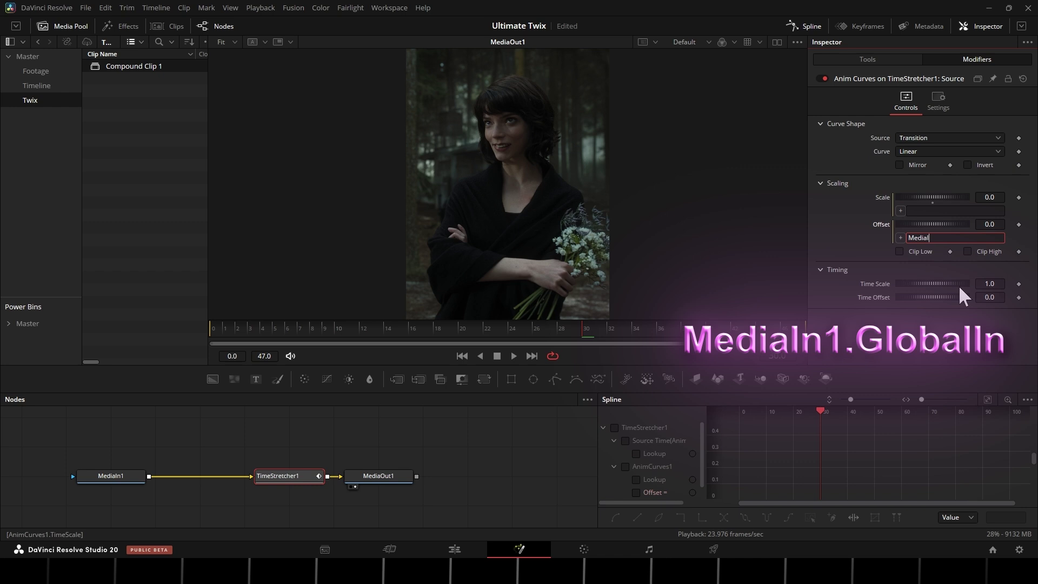
type("n1")
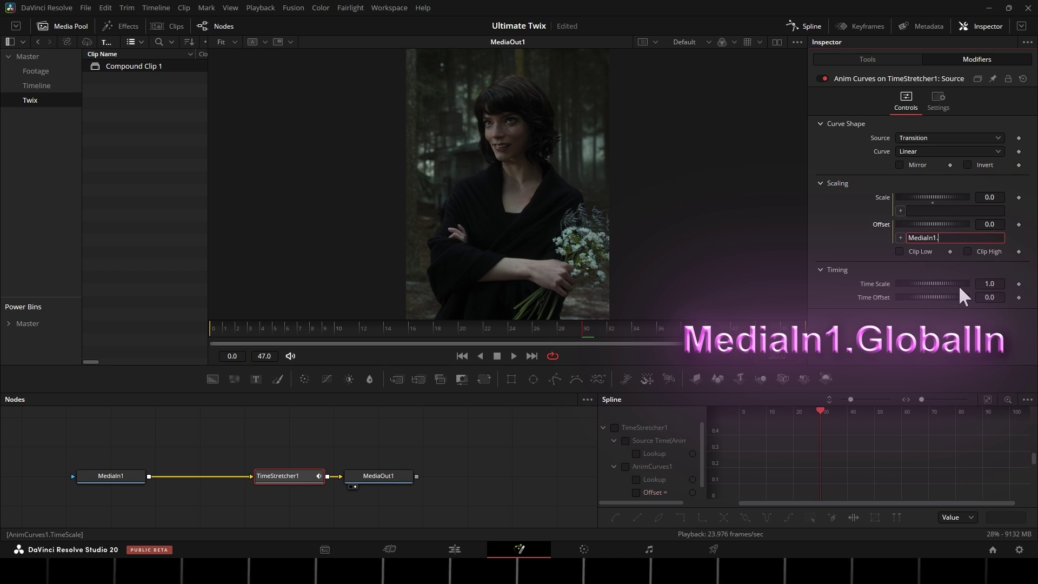
type(".GlobalIn")
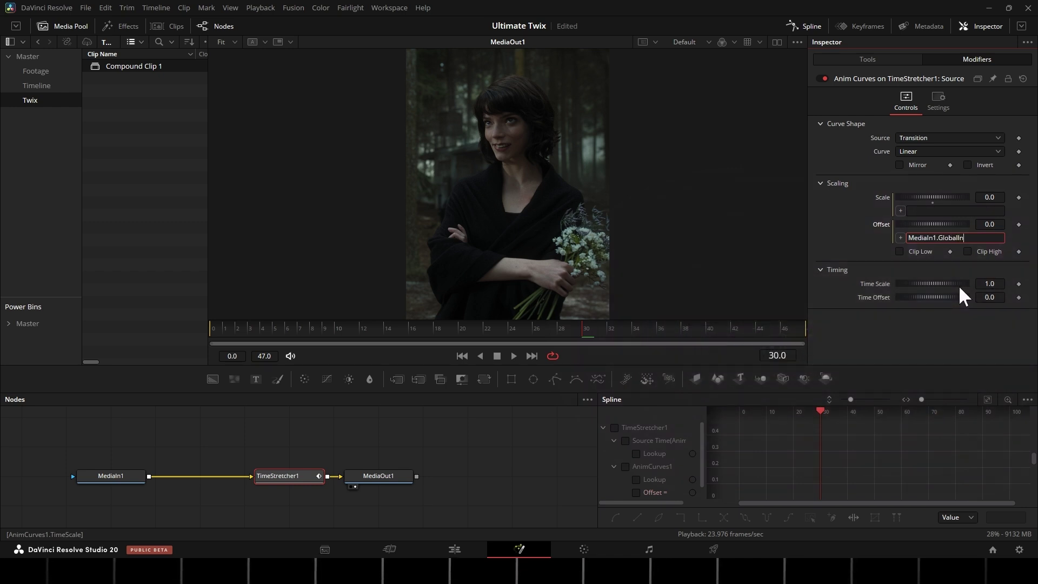
left_click_drag(977, 237, 900, 238)
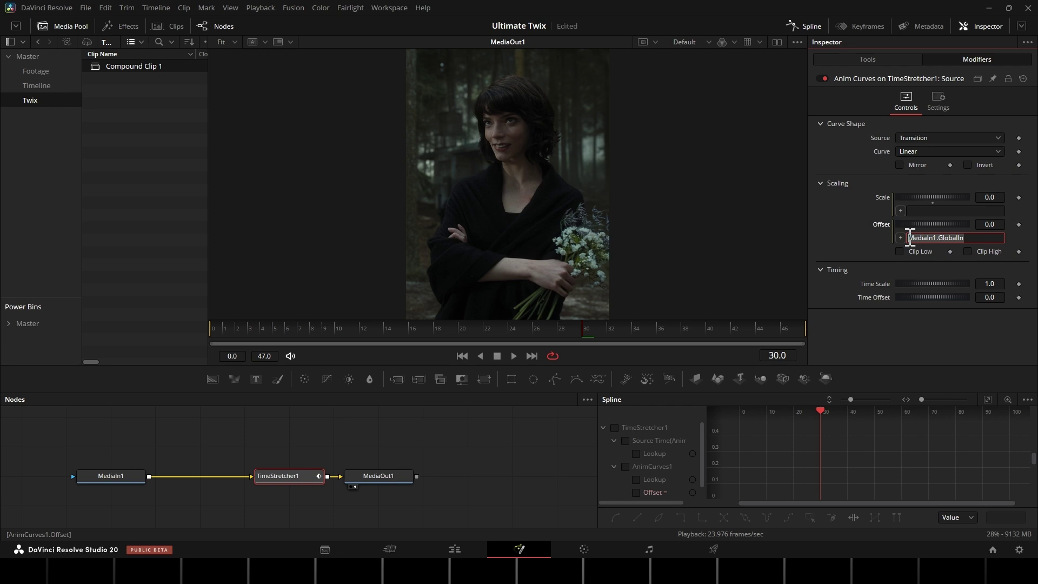
right_click(919, 238)
left_click(940, 284)
left_click(949, 209)
right_click(948, 210)
left_click(965, 271)
type("MediaIn1.GlobalOut")
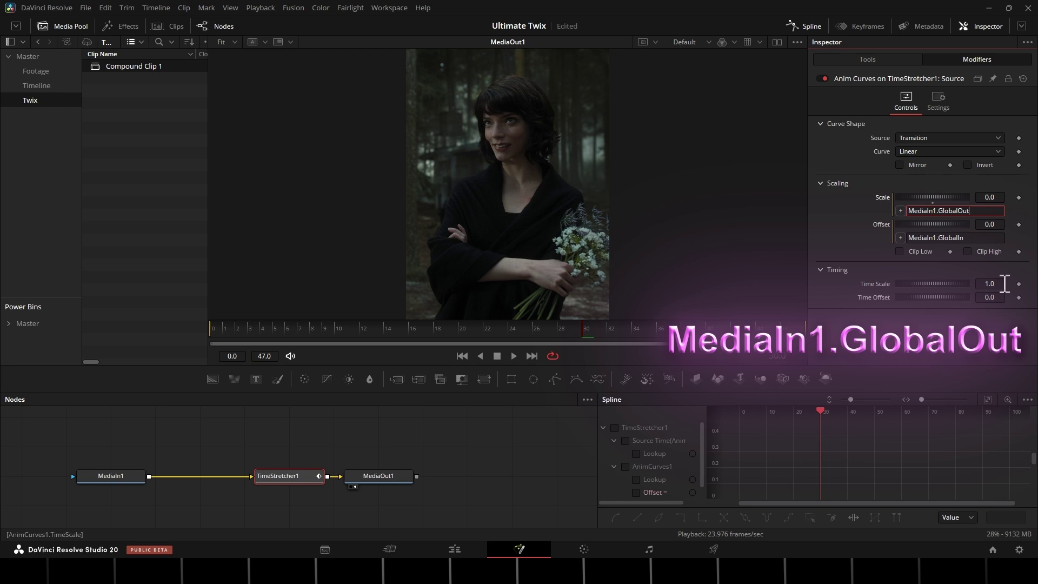
key("Tab")
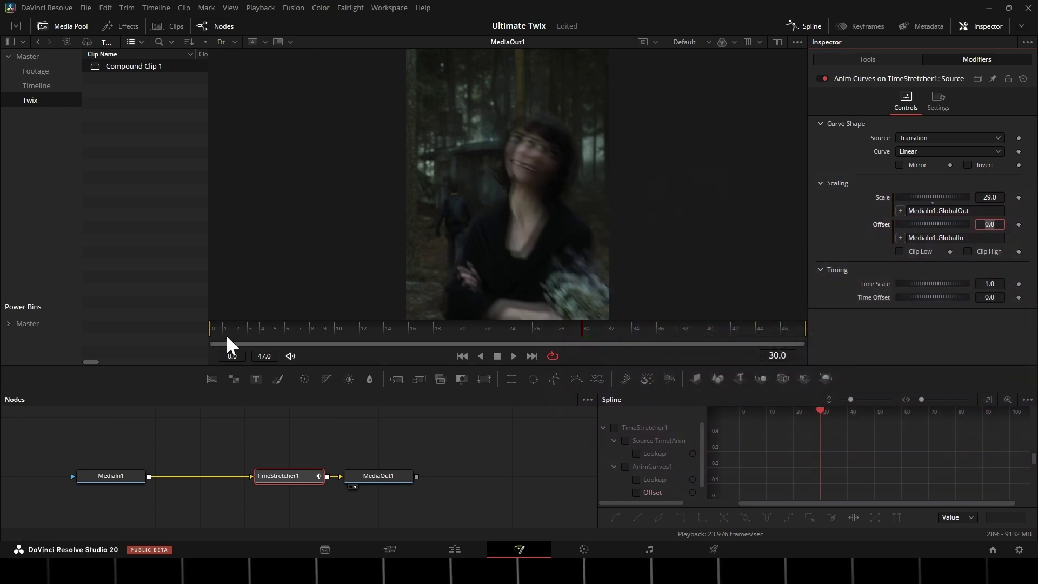
left_click(226, 332)
key("space")
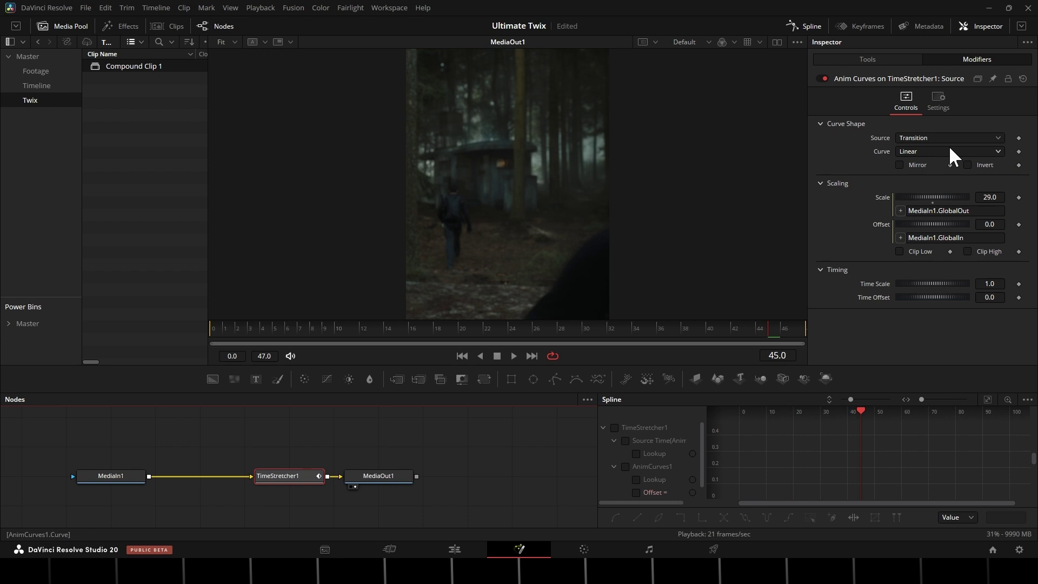
Switch the Anim Curves shape to Custom and drag a point to ease the curve.
left_click(924, 152)
left_click(908, 189)
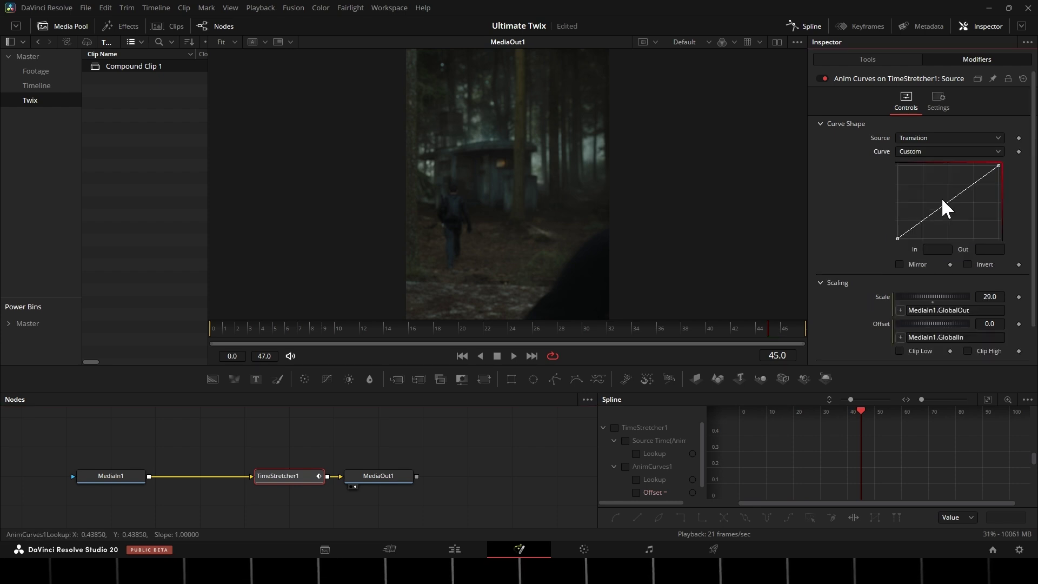
left_click(926, 213)
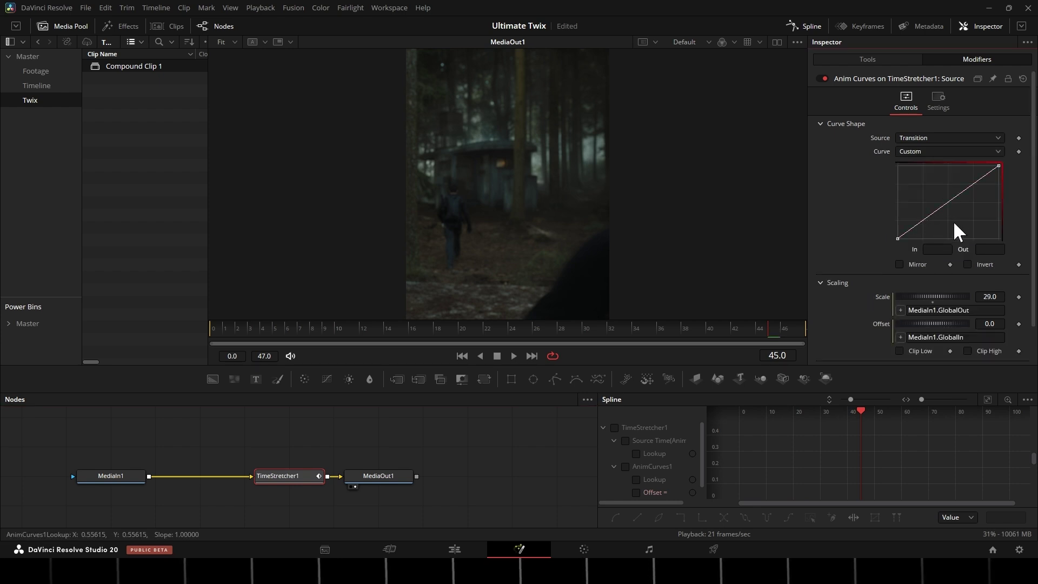
mouse_move(930, 215)
left_mouse_down()
mouse_move(924, 186)
mouse_move(975, 219)
left_mouse_up()
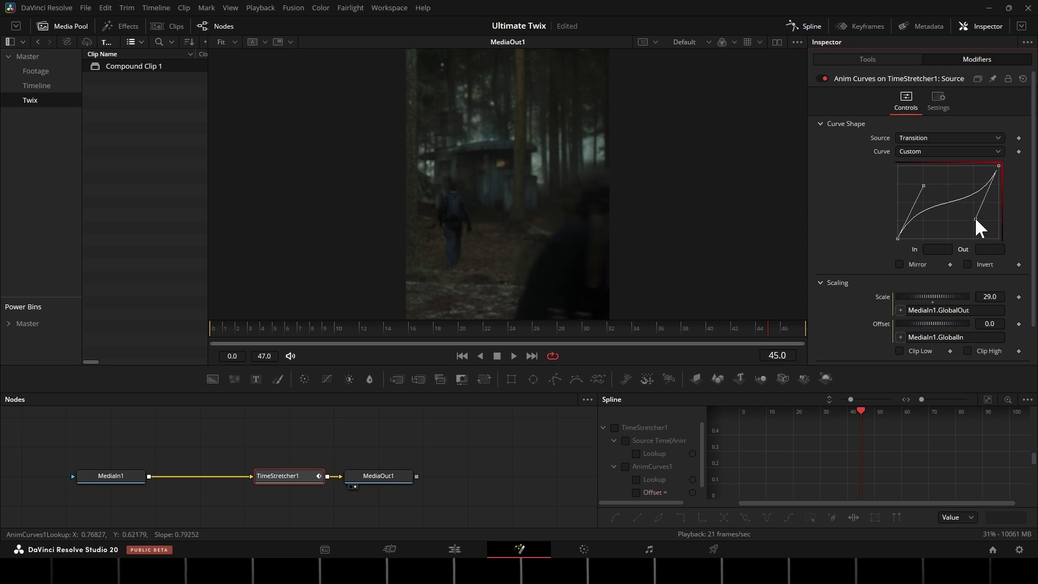
Play the retimed clip from the start to check the new timing.
left_click(239, 330)
key("space")
left_click(320, 438)
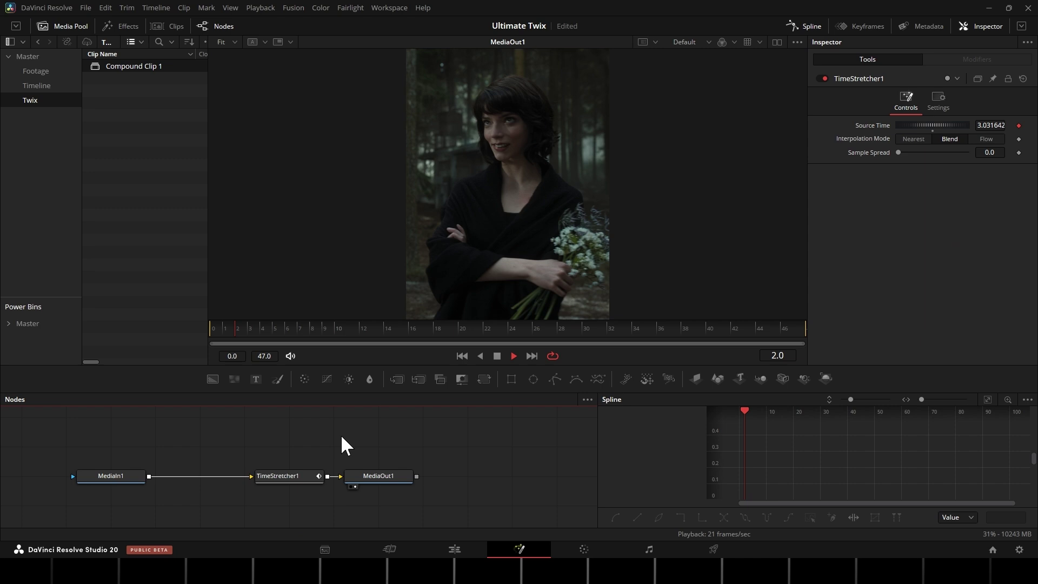
key("space")
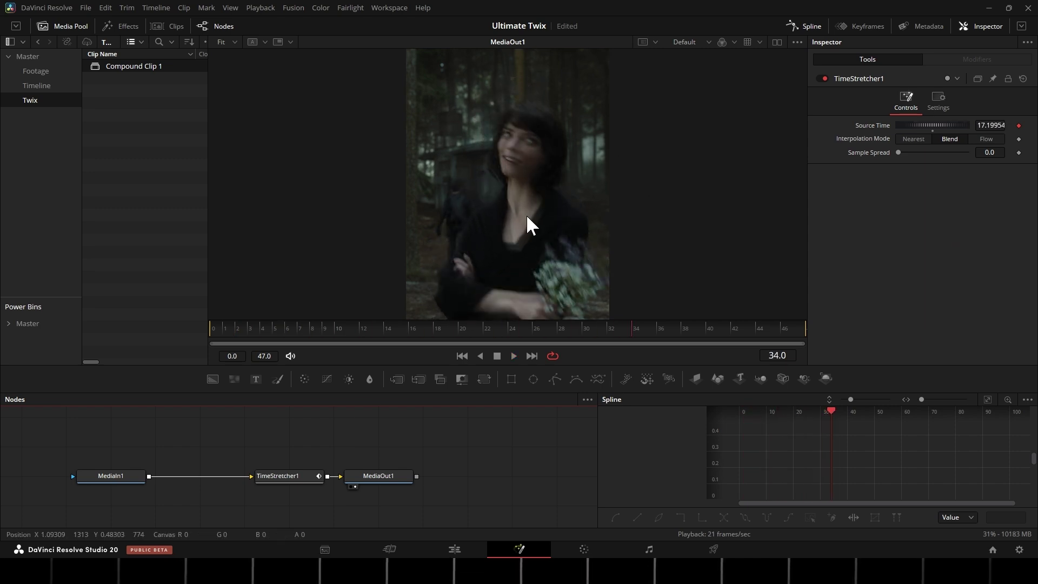
Set TimeStretcher1 to Flow with Backward Next, and insert an Optical Flow node after MediaIn1.
left_click(987, 139)
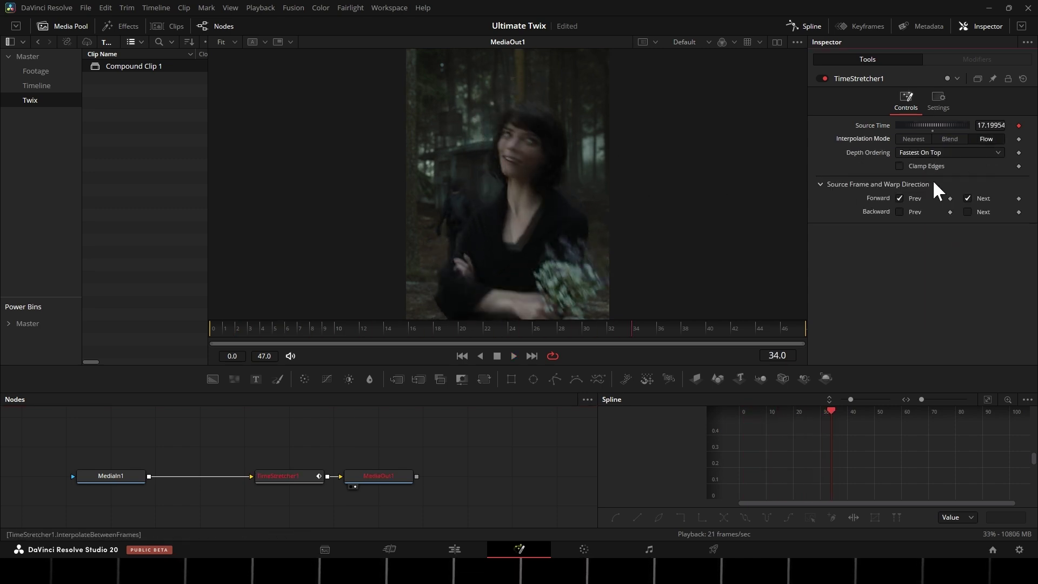
left_click(967, 225)
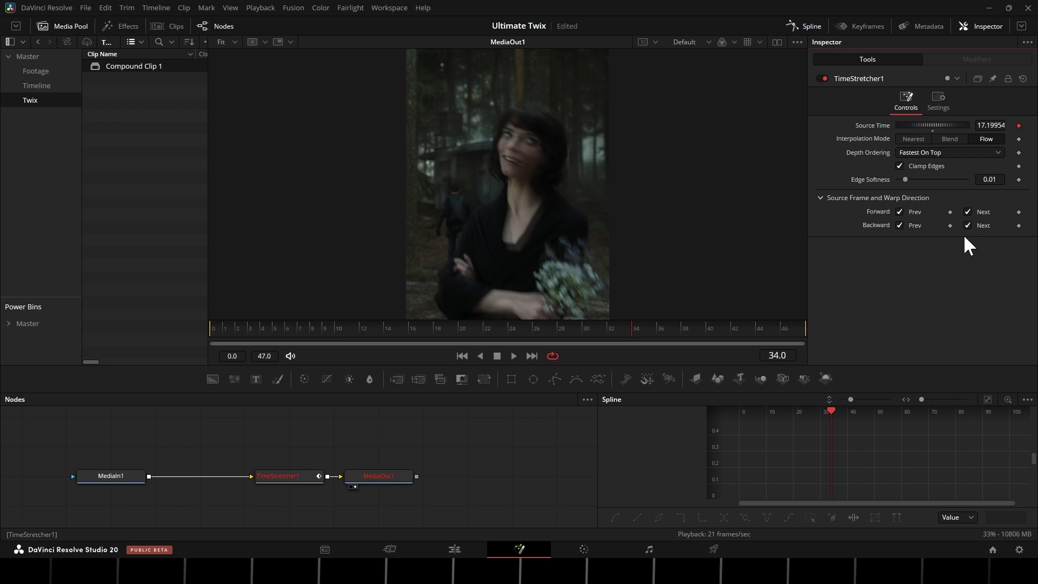
left_click(110, 475)
key("shift+space")
type("OF")
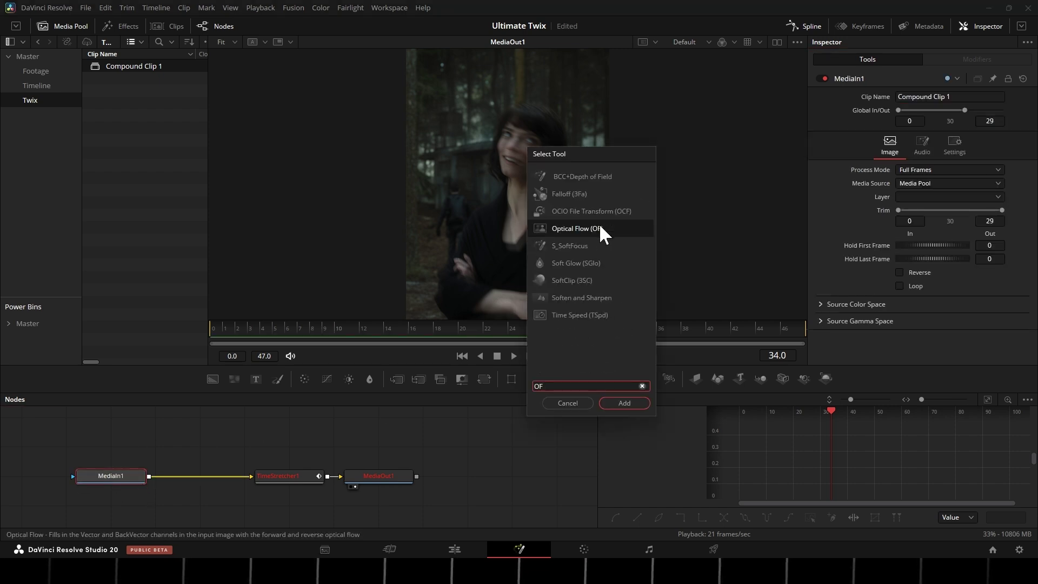
key("BackSpace")
type("ptical Flow")
left_click(624, 403)
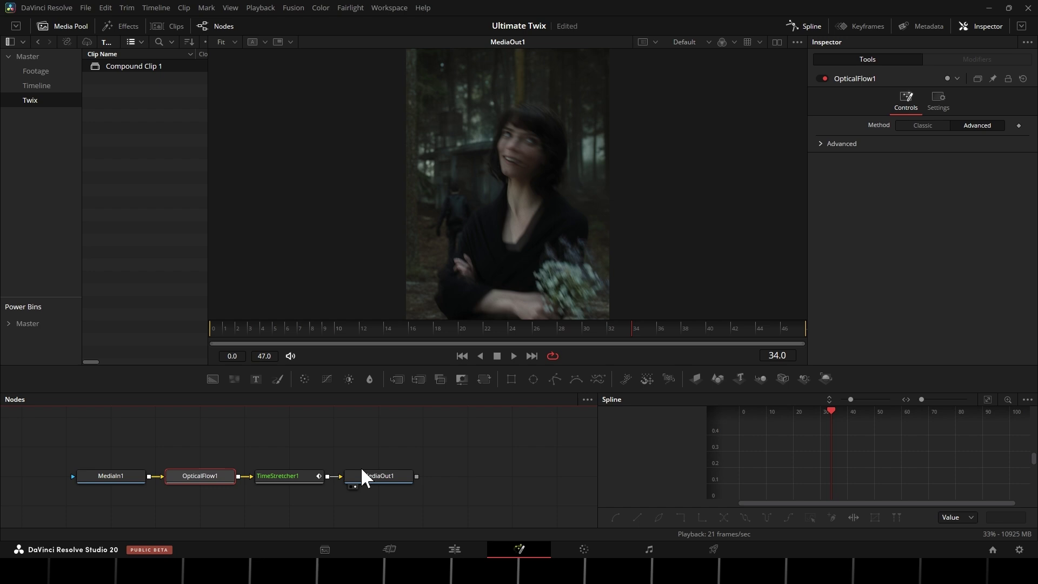
left_click(224, 328)
key("space")
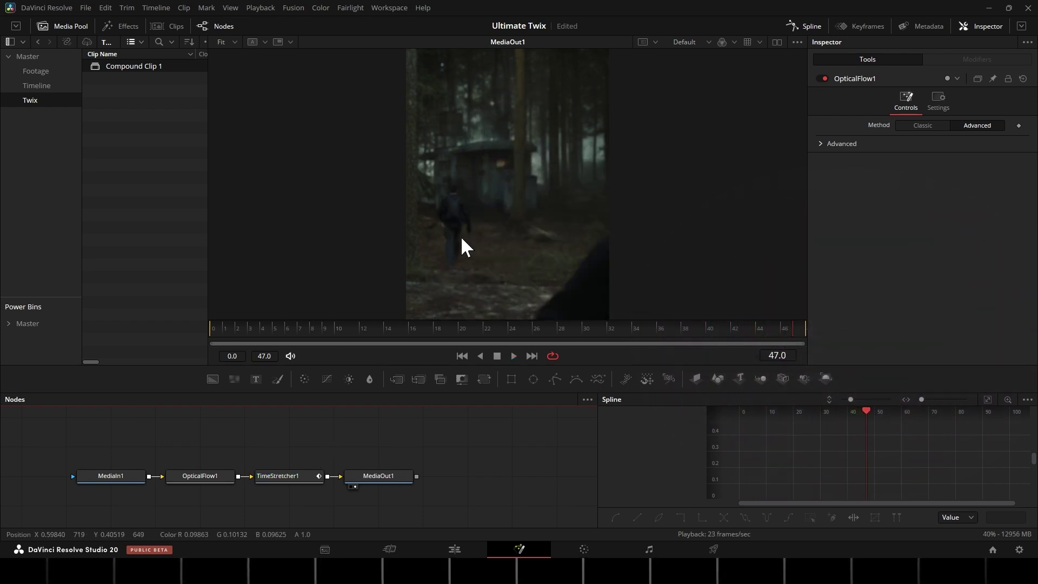
Set MediaIn1's Global Out to 20 using the dual viewer, then play back in single view.
left_click(775, 42)
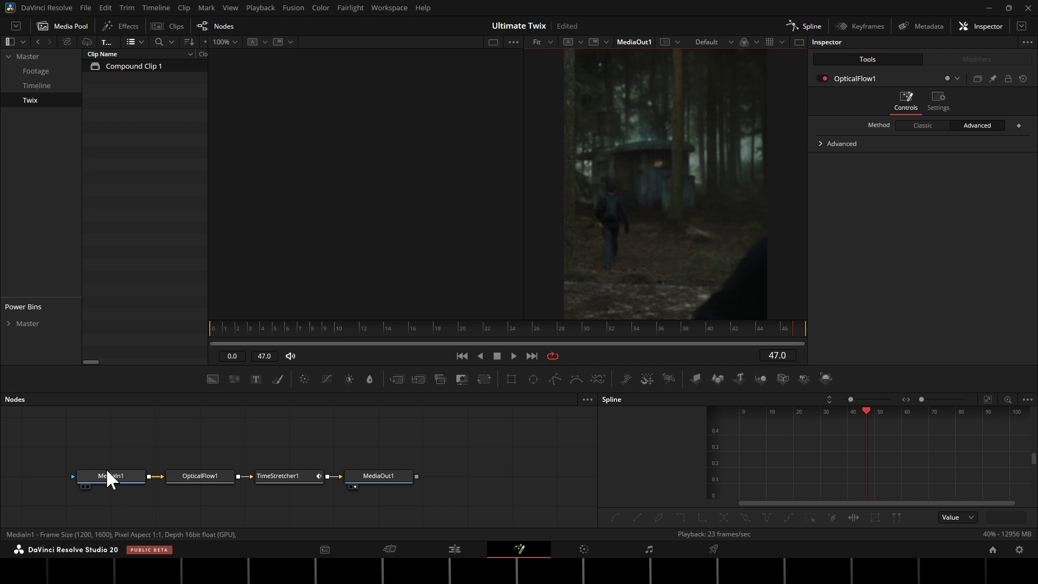
left_click(112, 477)
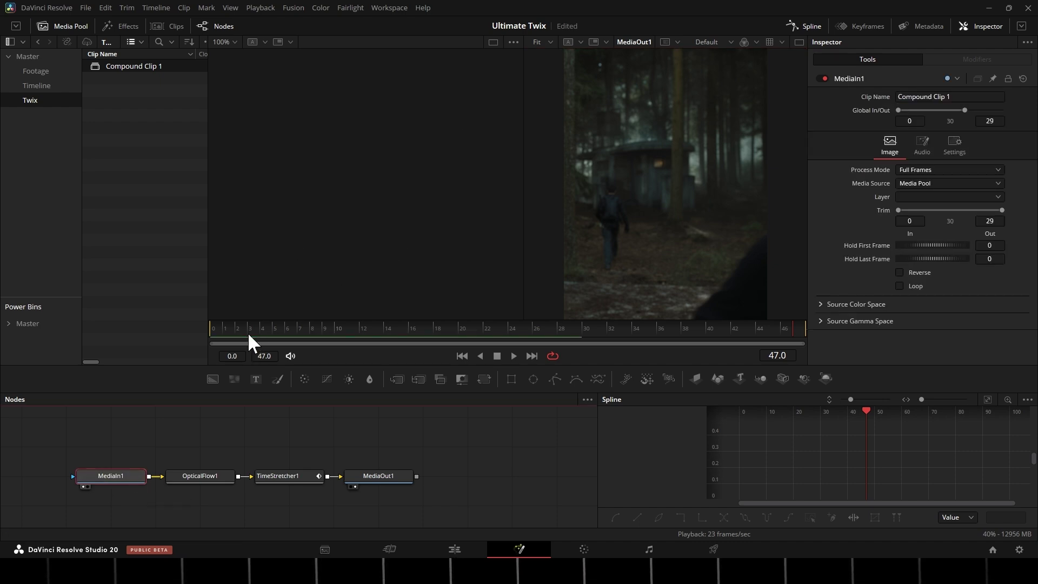
key("1")
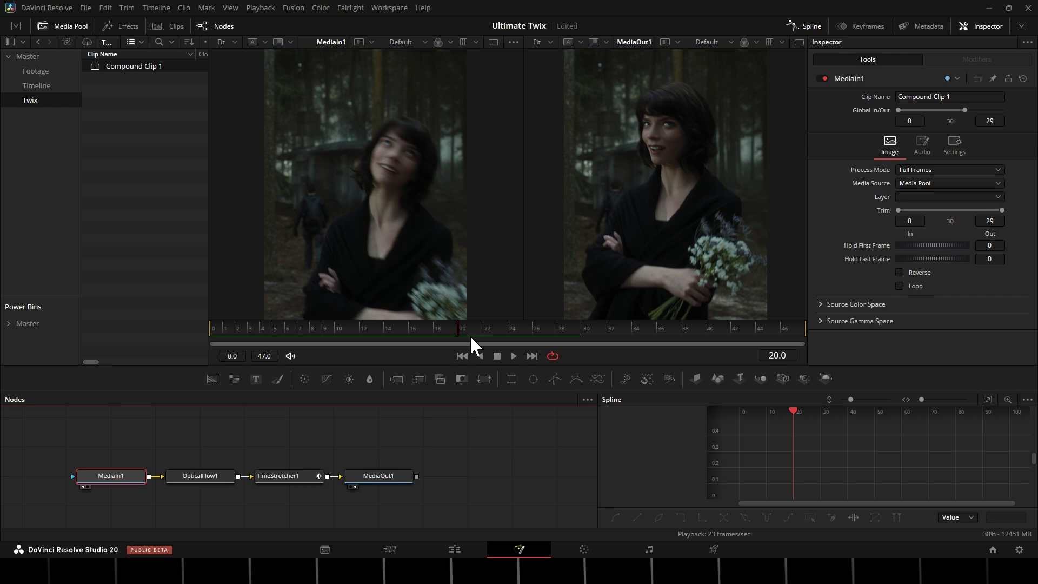
mouse_move(469, 335)
left_mouse_down()
mouse_move(304, 339)
mouse_move(466, 334)
left_mouse_up()
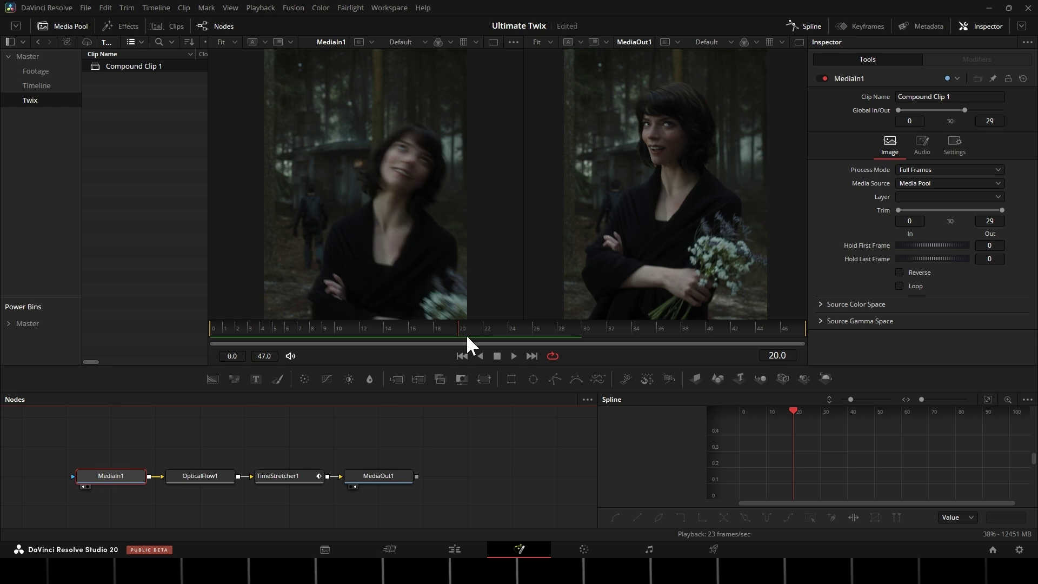
double_click(989, 122)
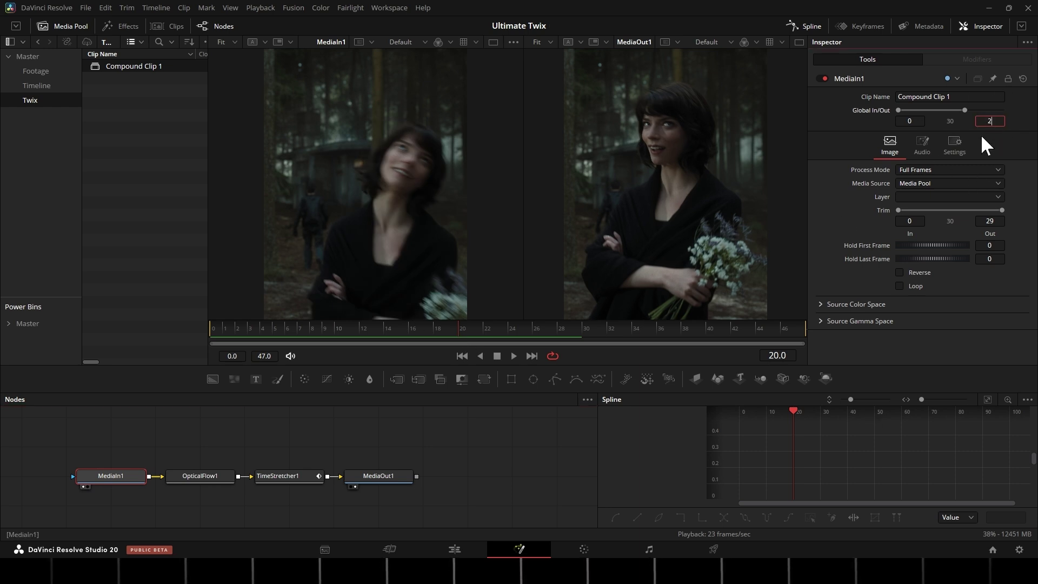
type("0")
key("Tab")
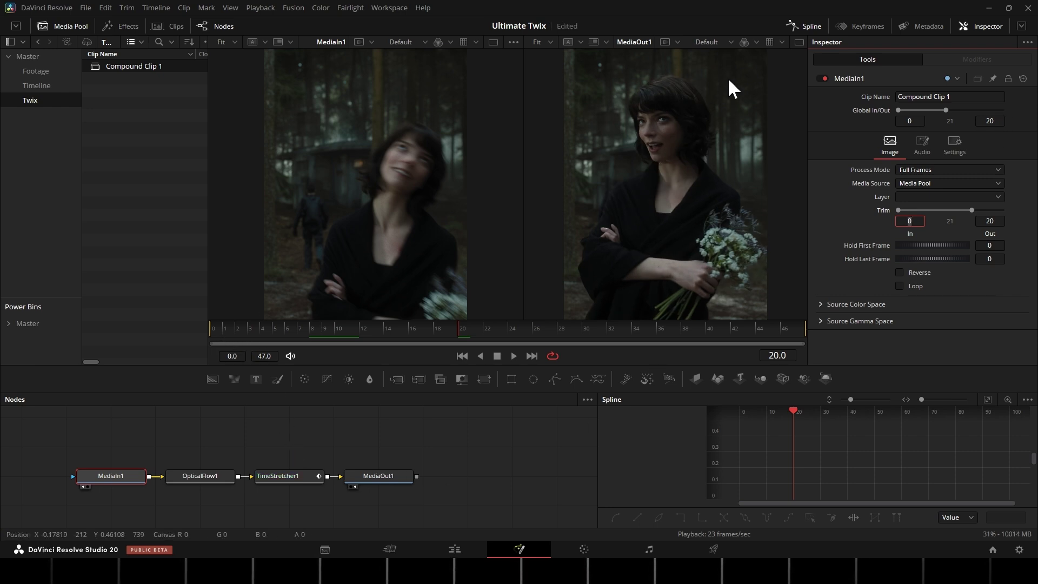
left_click(775, 41)
key("space")
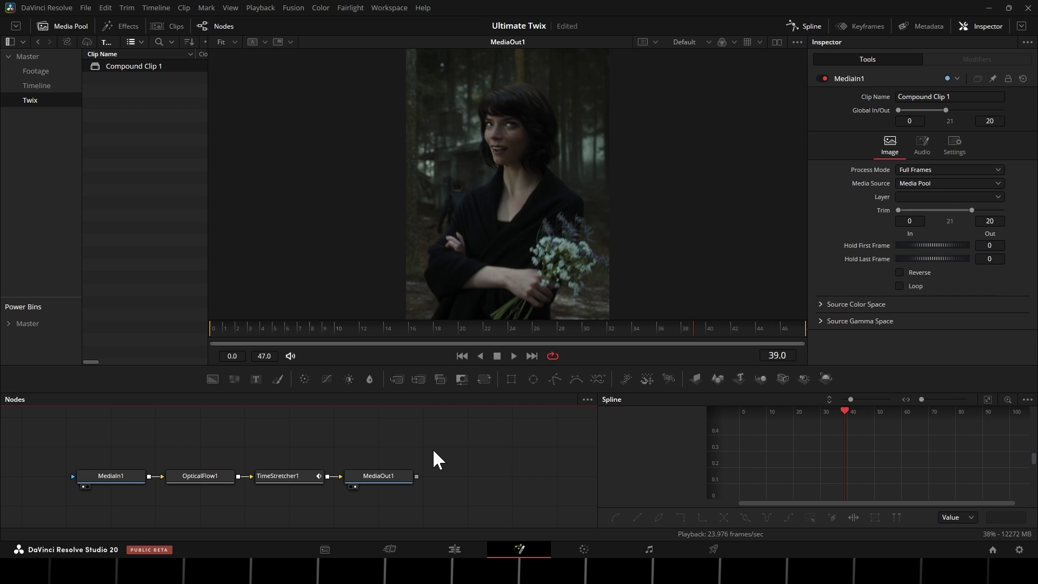
Move MediaOut1 right to make room and switch TimeStretcher1 back to Blend interpolation.
key("space")
mouse_move(385, 454)
left_mouse_down()
mouse_move(363, 471)
mouse_move(491, 475)
left_mouse_up()
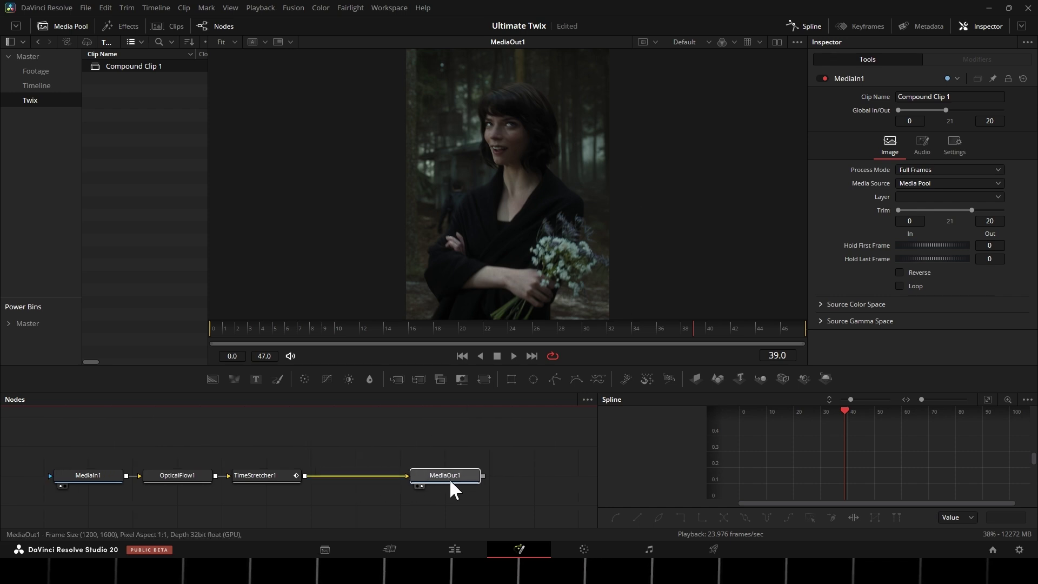
left_click(177, 475)
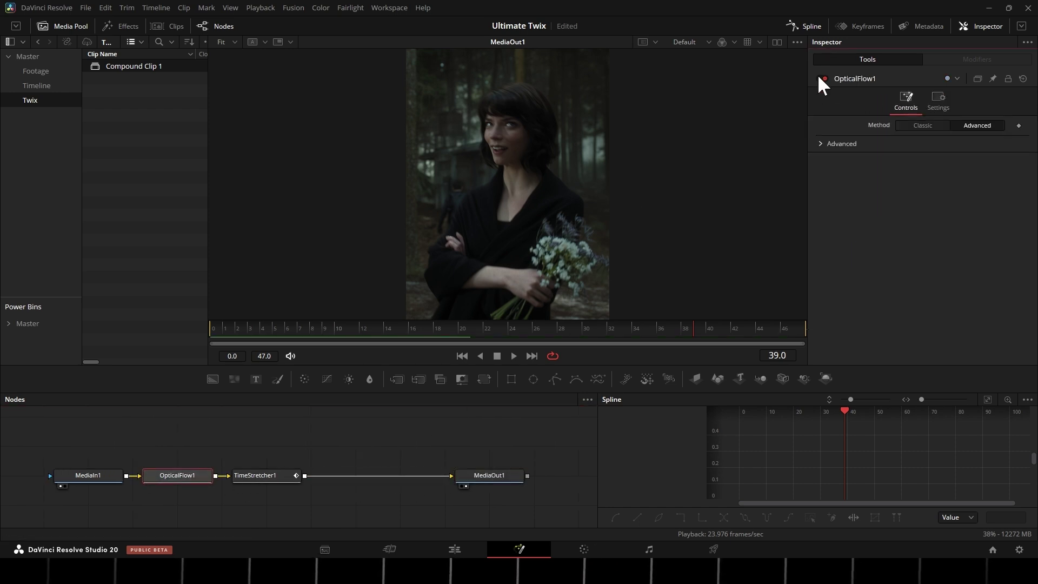
left_click(267, 475)
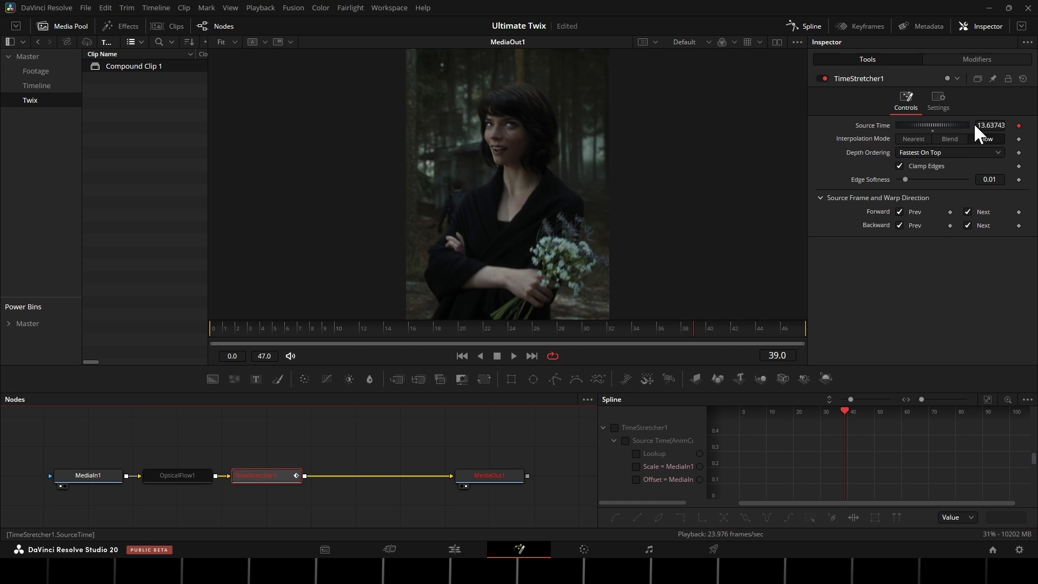
left_click(948, 139)
left_click(497, 476)
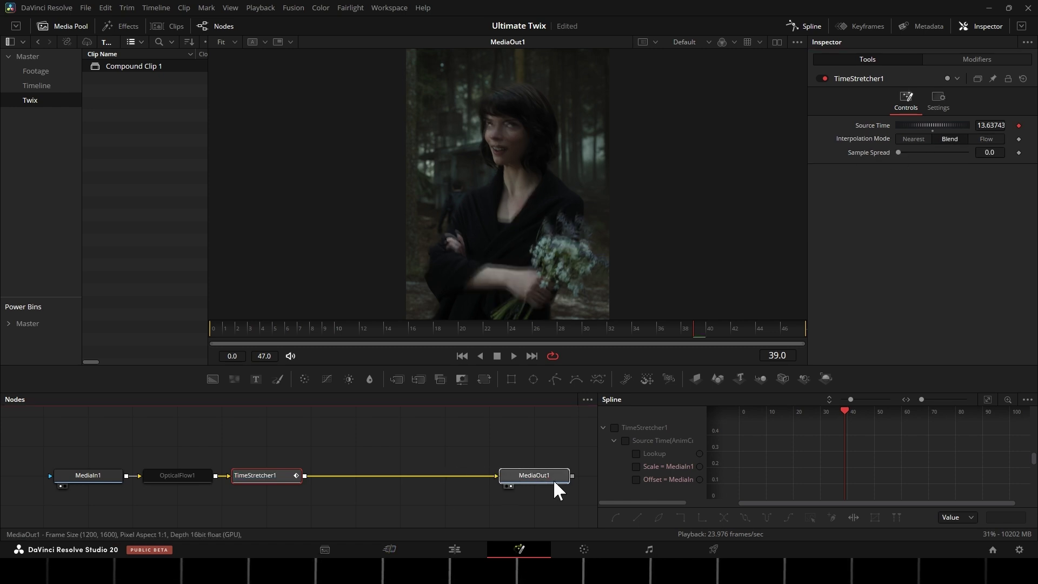
Insert a Transform node before MediaOut1 and rename it Zoom.
left_click(220, 327)
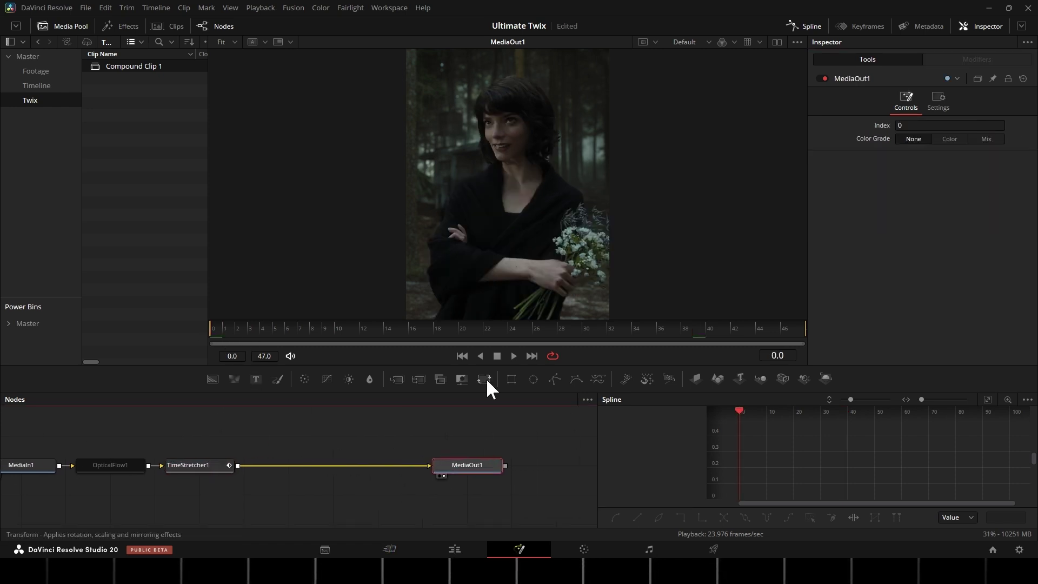
left_click_drag(485, 378, 289, 464)
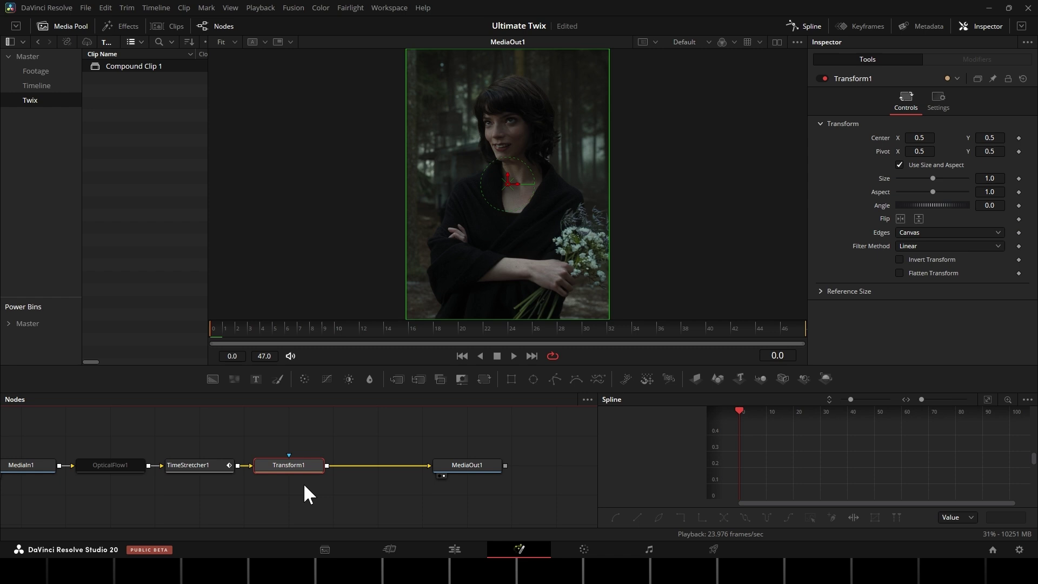
key("F2")
key("BackSpace")
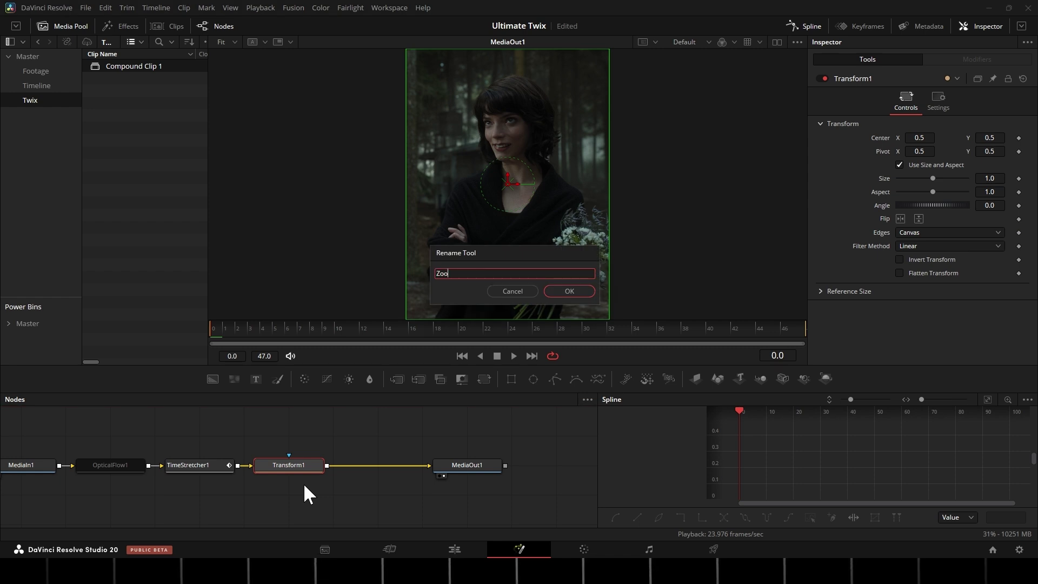
type("Zoom")
key("Return")
Group OpticalFlow1 and TimeStretcher1 and name the group Twixtor.
mouse_move(338, 466)
left_mouse_down()
mouse_move(281, 432)
mouse_move(348, 428)
mouse_move(260, 482)
mouse_move(372, 466)
mouse_move(307, 461)
left_mouse_up()
left_click(122, 463)
key("ctrl+g")
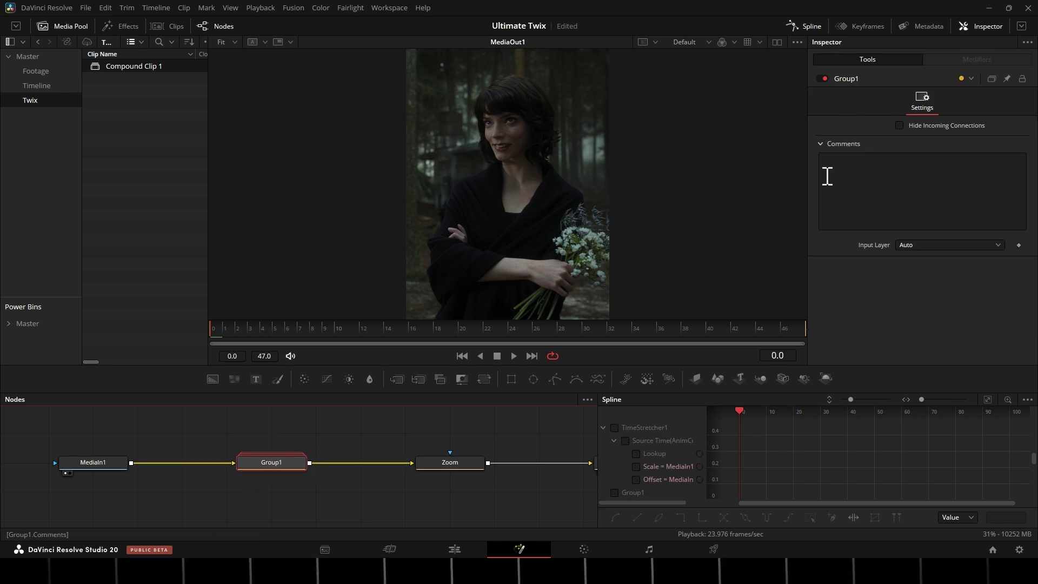
key("F2")
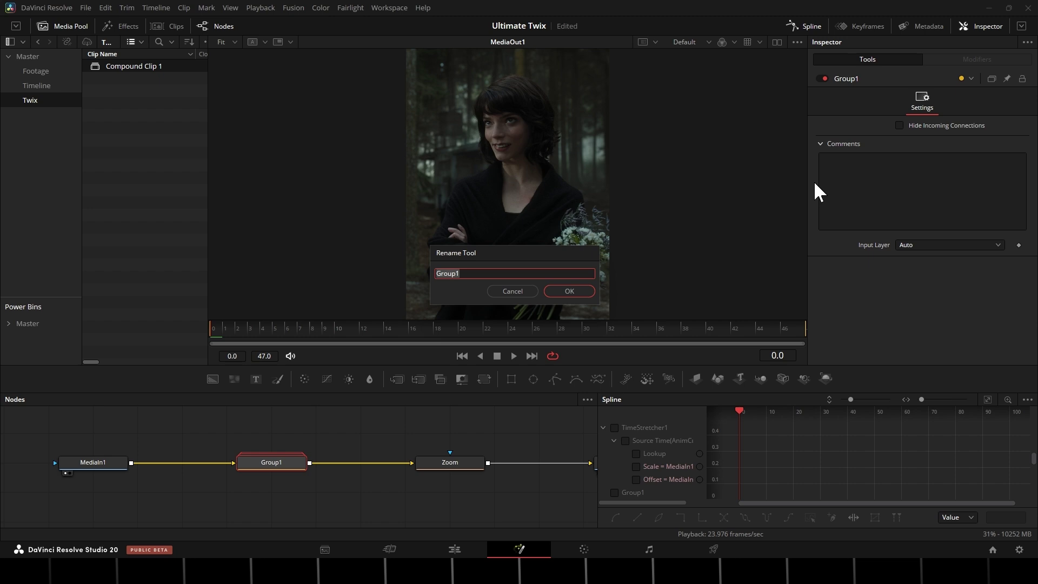
type("or")
key("Return")
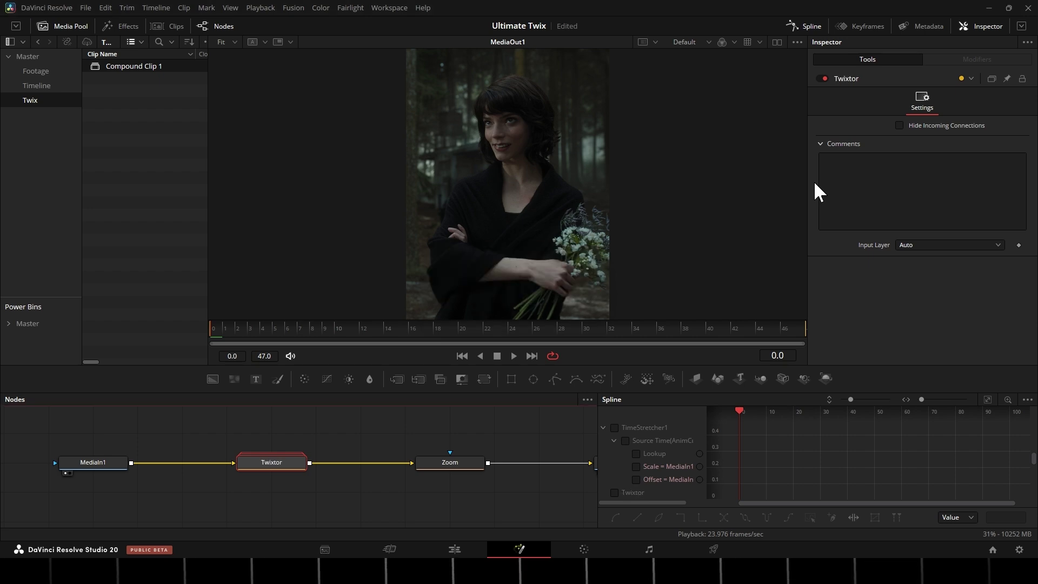
Drive Zoom's Size with Anim Curves at offset 1.0 and scale 0.5, using a Custom shape.
right_click(885, 179)
mouse_move(919, 224)
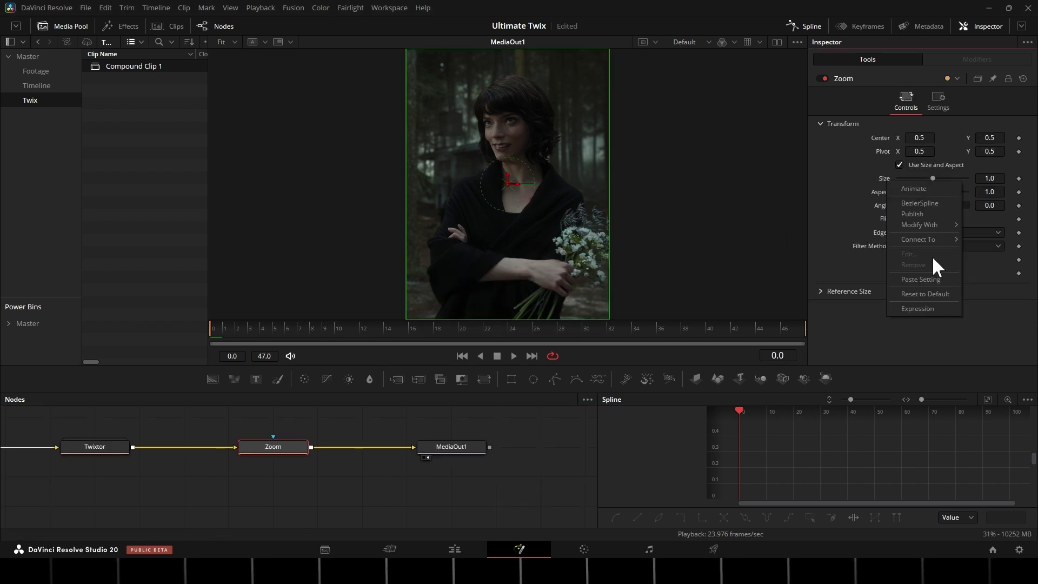
left_click(839, 224)
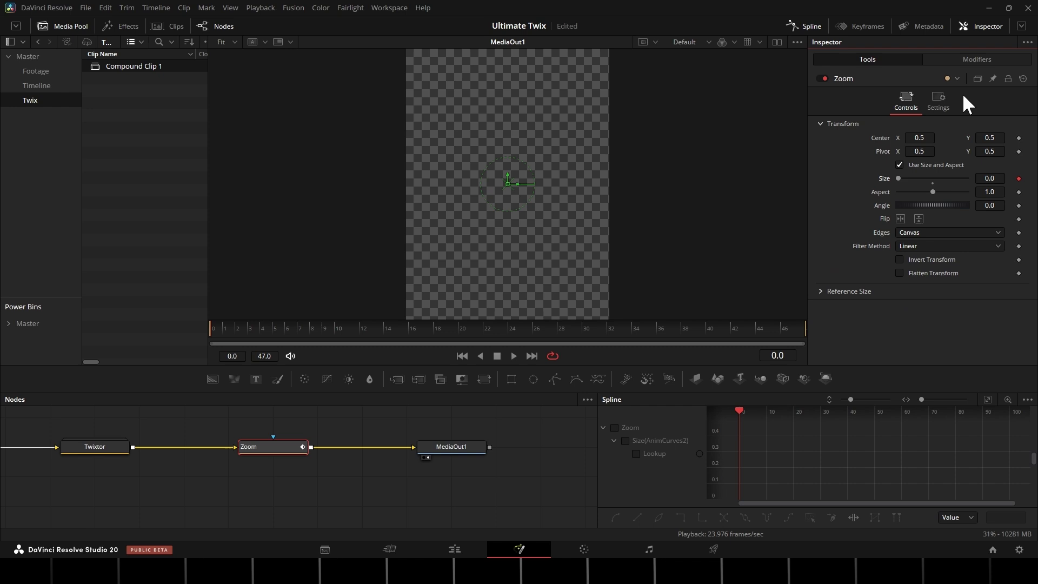
left_click(979, 59)
left_click(991, 211)
type("1")
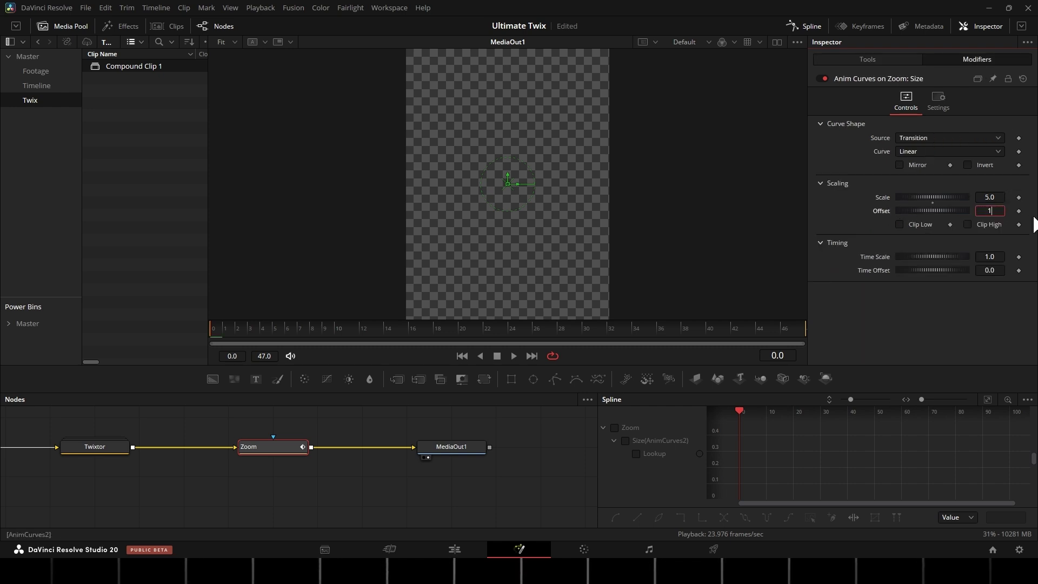
key("Return")
left_click(990, 197)
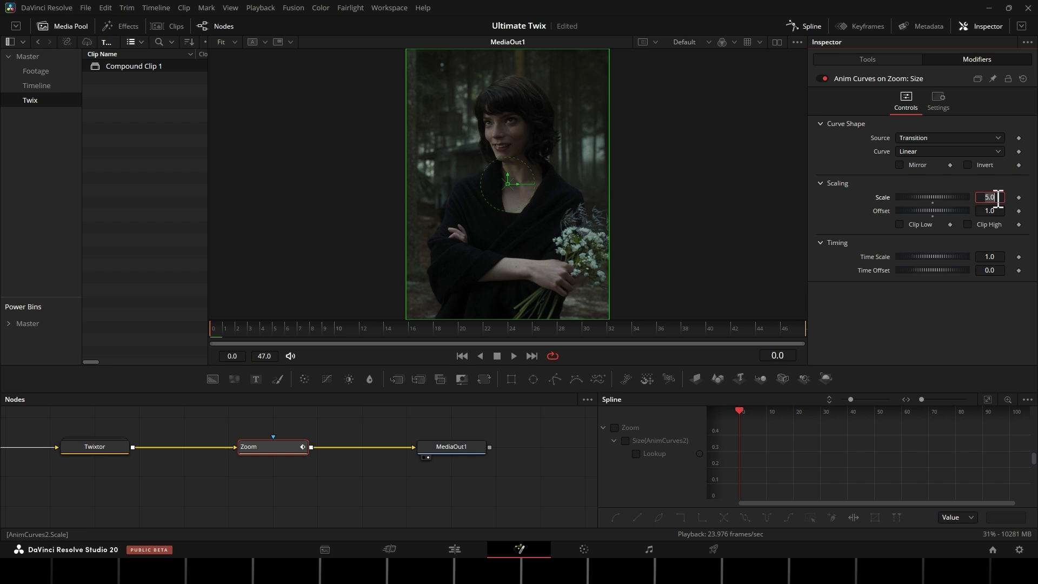
type("0.5")
left_click(923, 151)
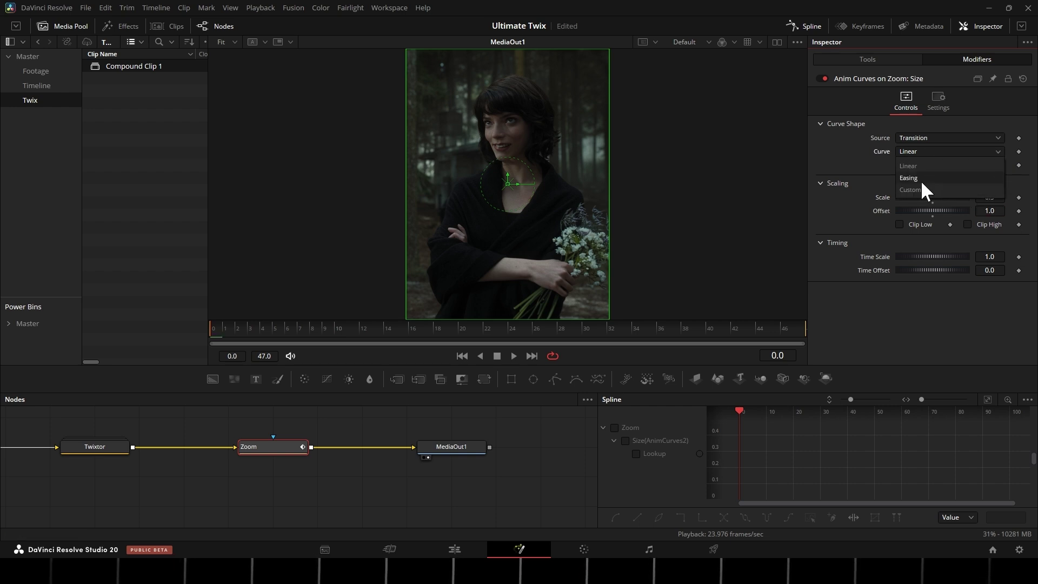
left_click(916, 189)
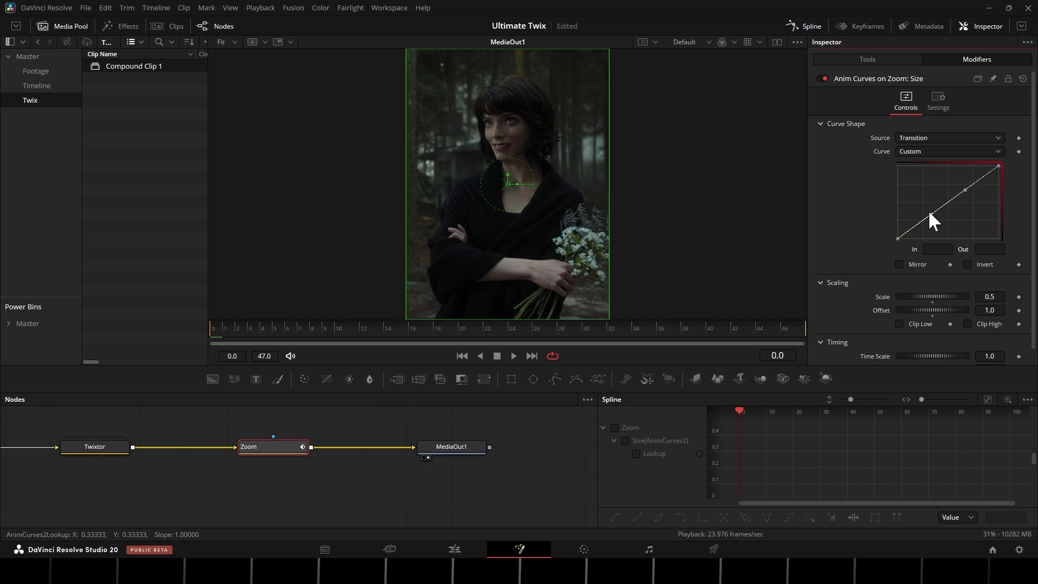
Bend the custom curve into an S-shape and preview the zoom.
left_click_drag(928, 212, 922, 184)
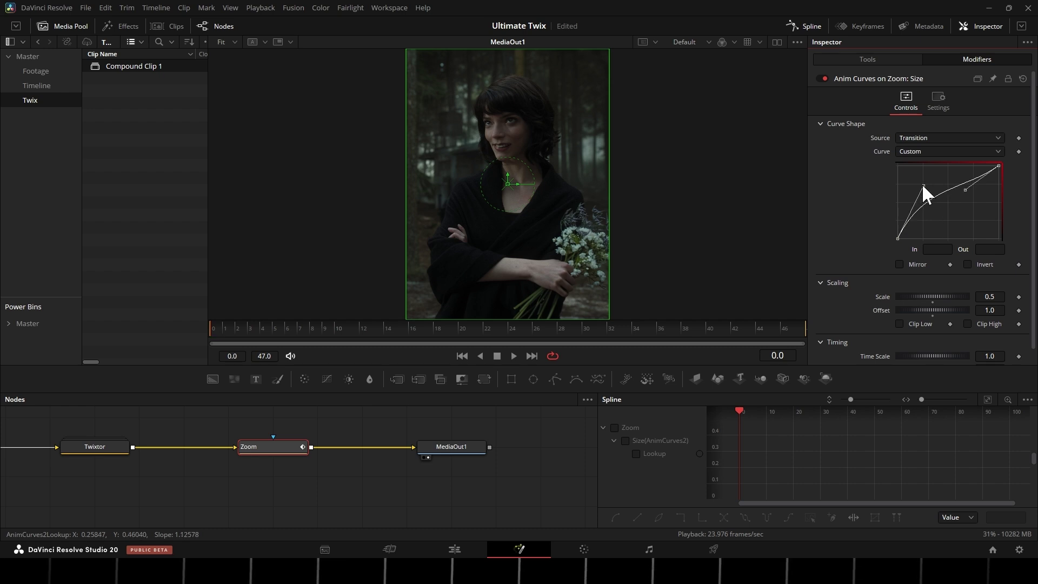
left_click_drag(965, 189, 975, 219)
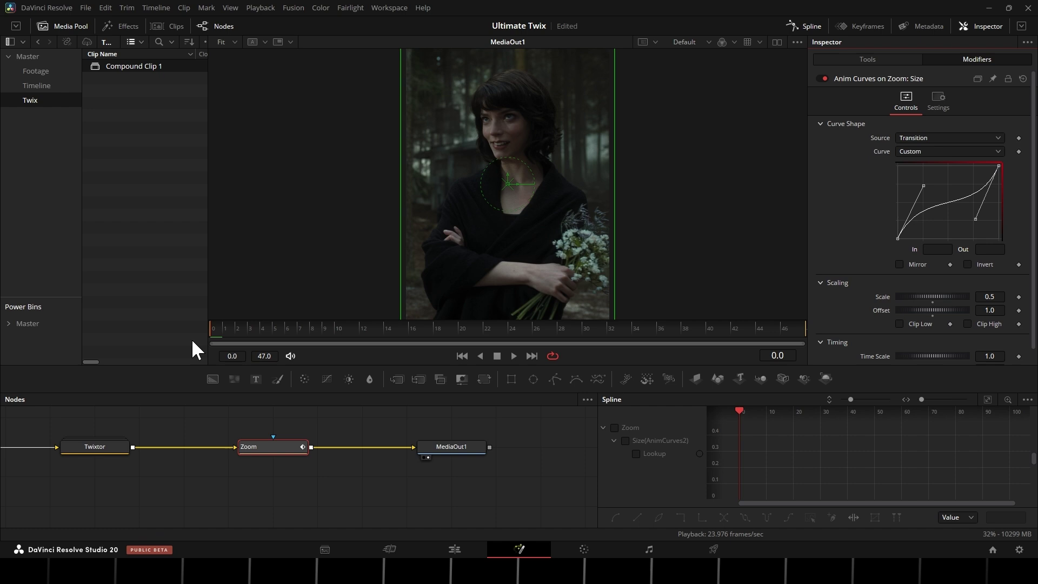
key("space")
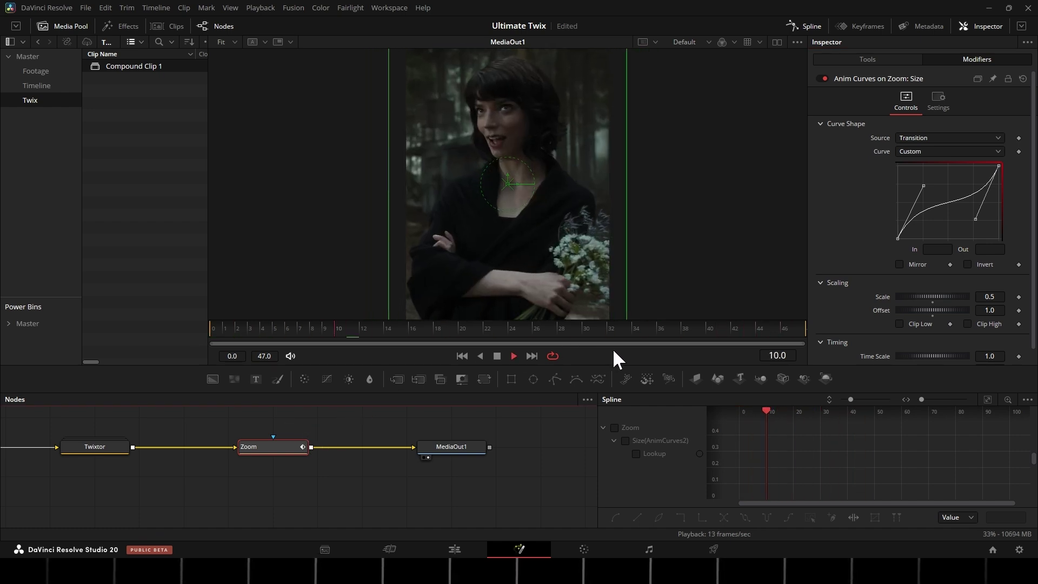
key("space")
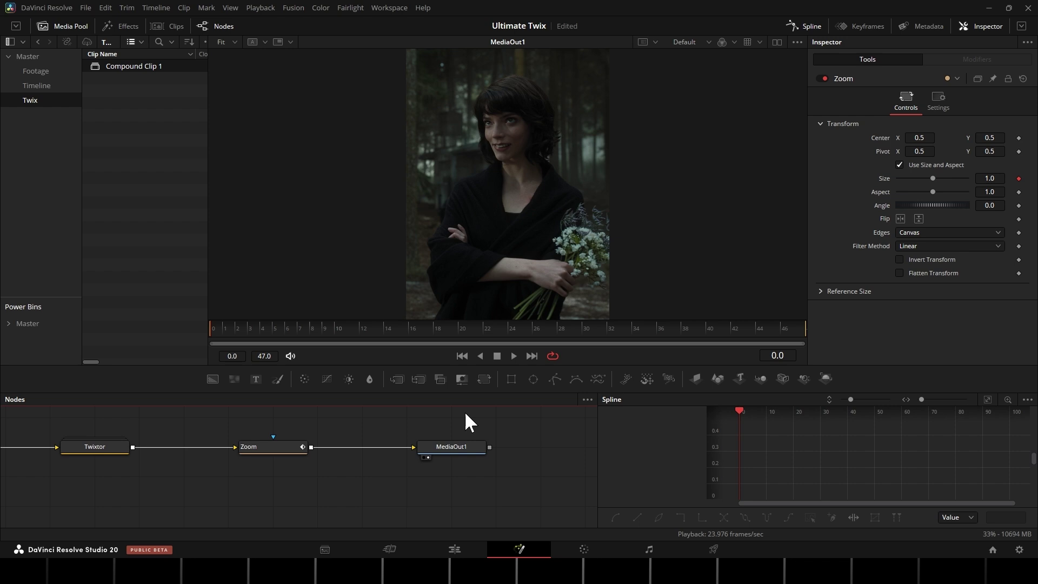
Steepen the curve's start, drop its end handle to the bottom, and replay the comp.
left_click(278, 447)
left_click(977, 59)
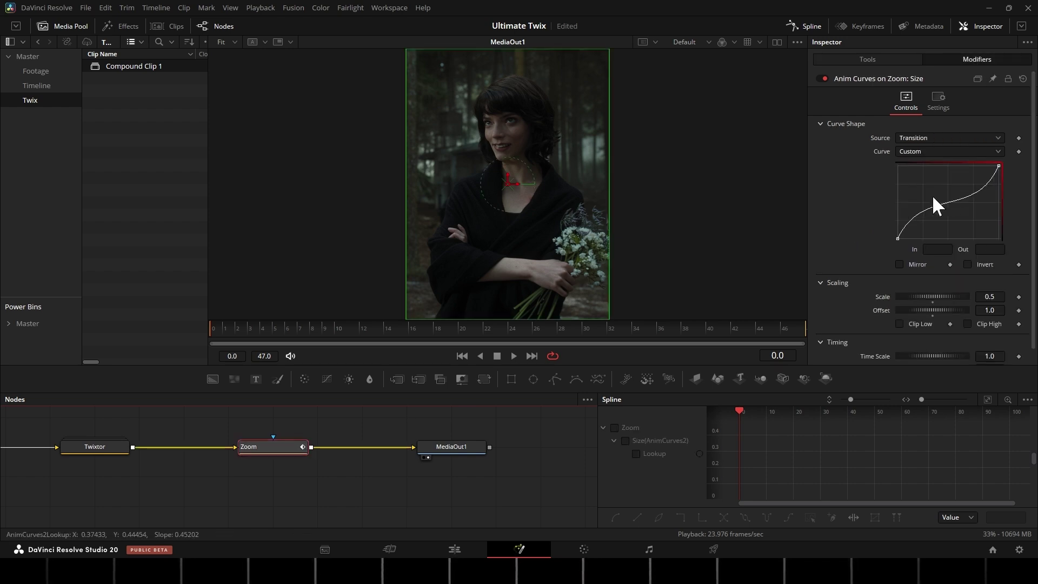
left_click_drag(922, 186, 919, 168)
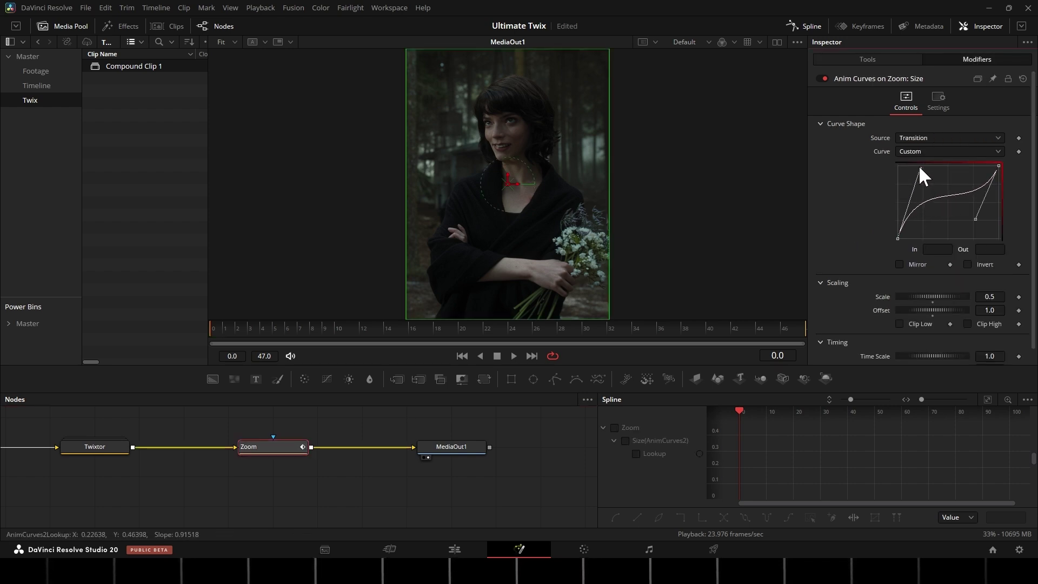
left_click_drag(975, 220, 975, 236)
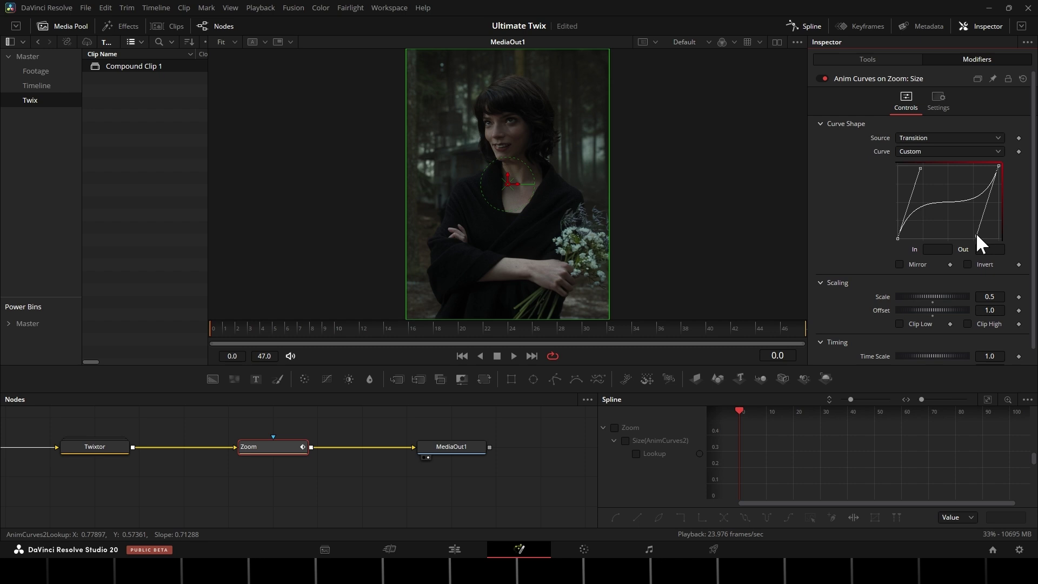
left_click_drag(217, 332, 216, 347)
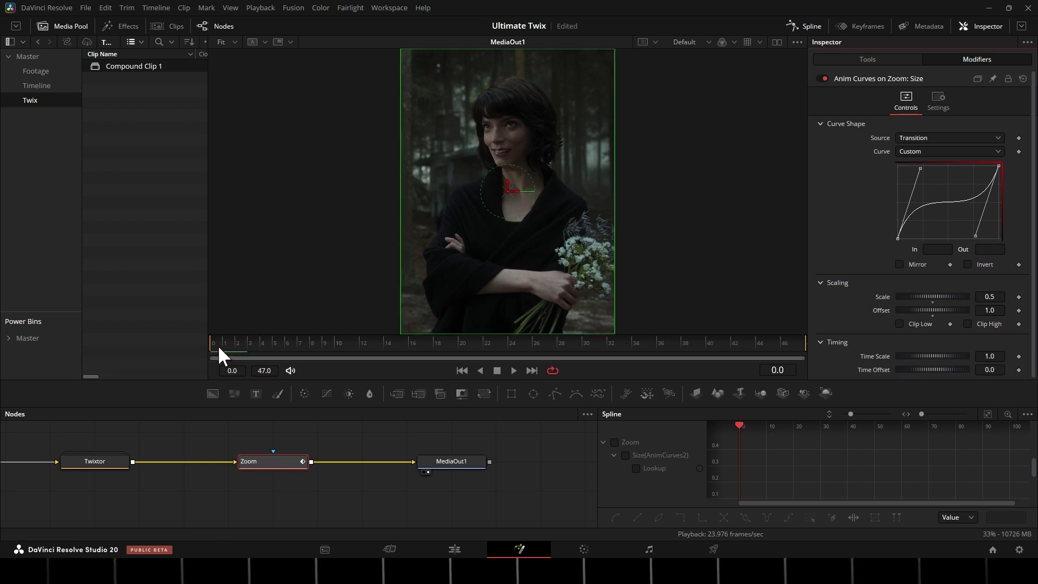
key("space")
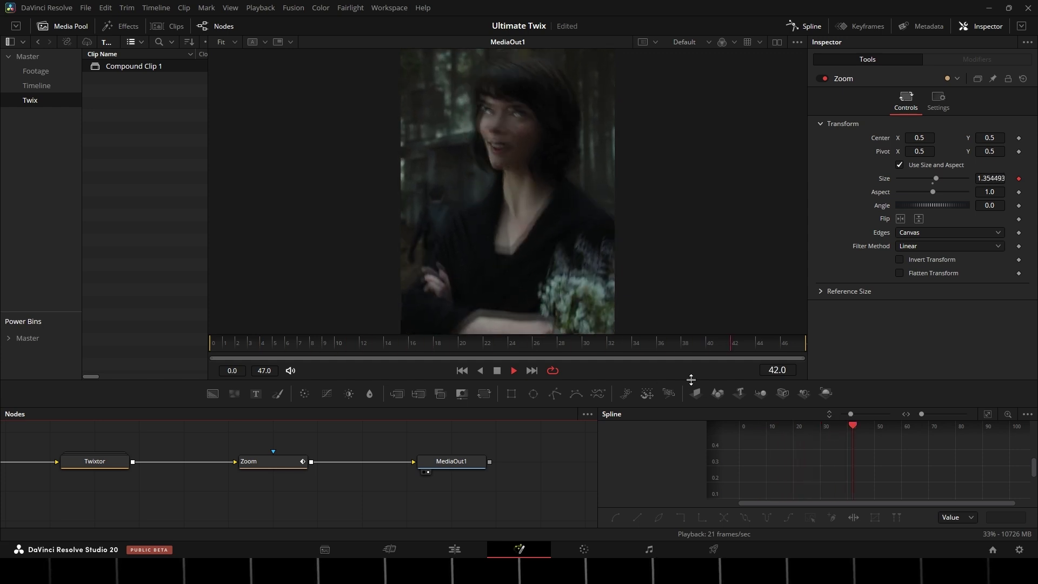
Move Zoom beside Twixtor, bypass it, and insert a Transform node after it.
left_click_drag(267, 463, 192, 465)
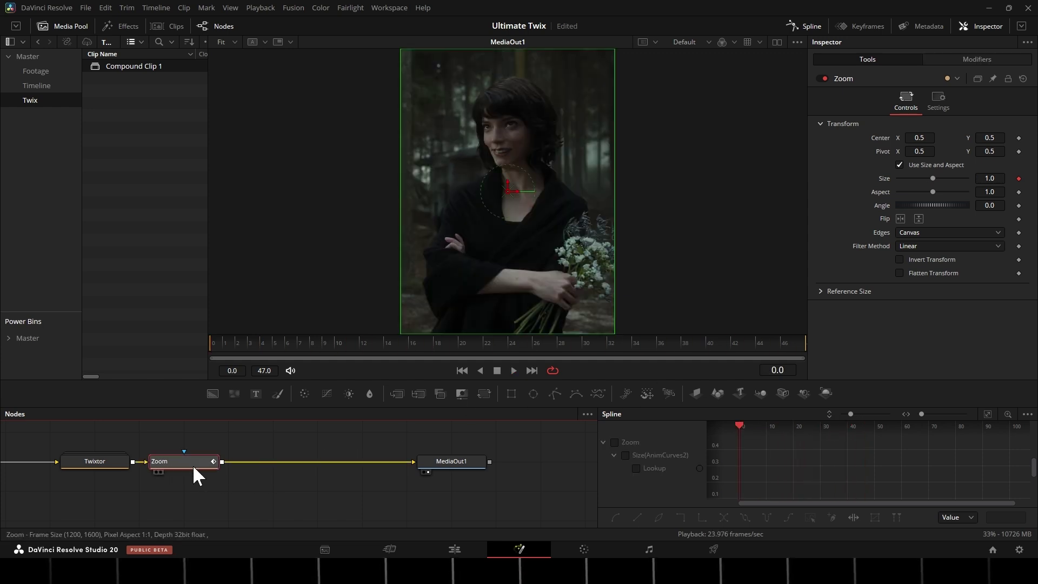
left_click(824, 79)
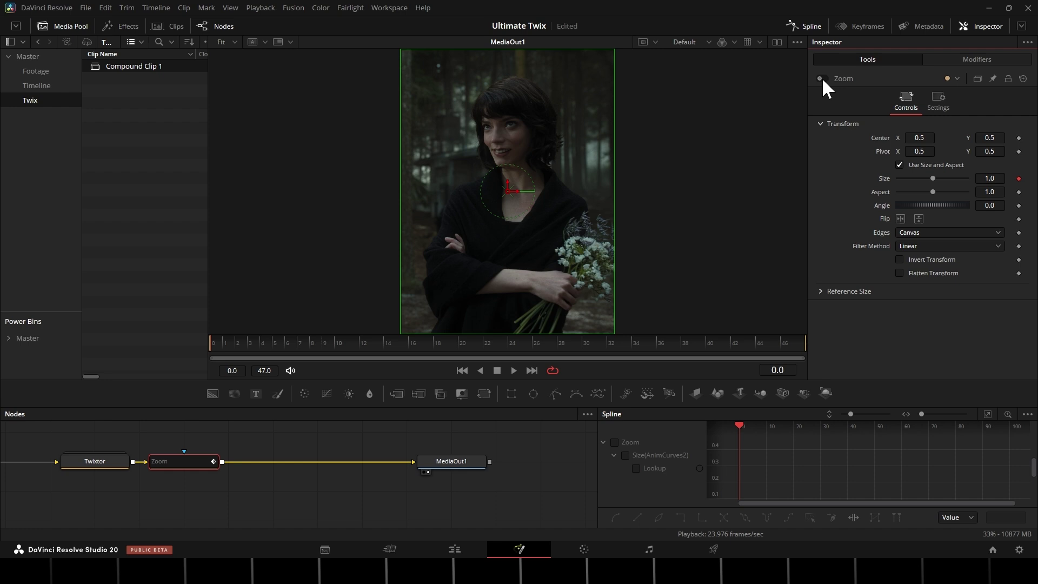
left_click(182, 463)
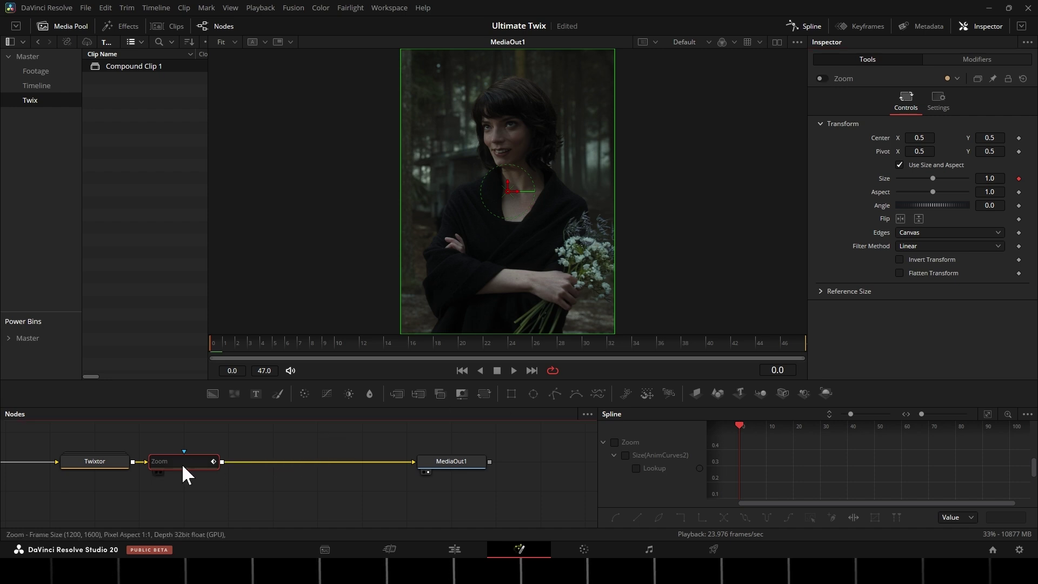
key("shift+space")
type("Transform")
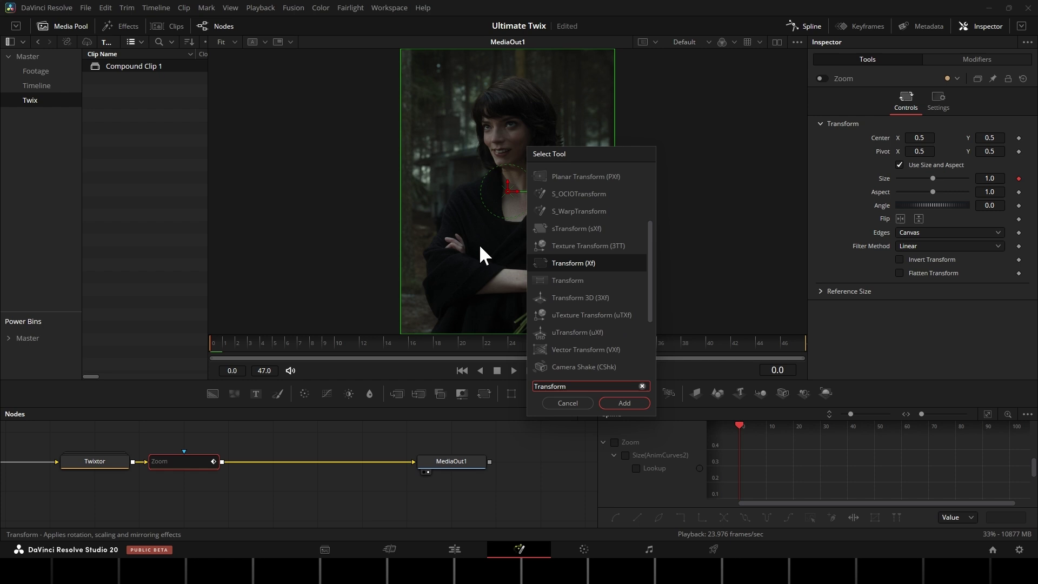
left_click(576, 281)
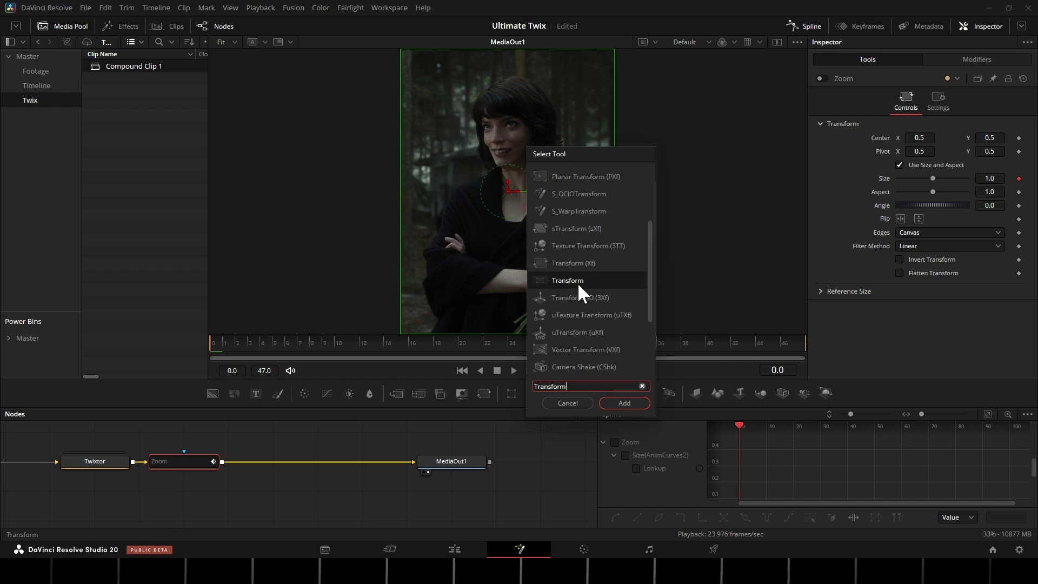
double_click(575, 282)
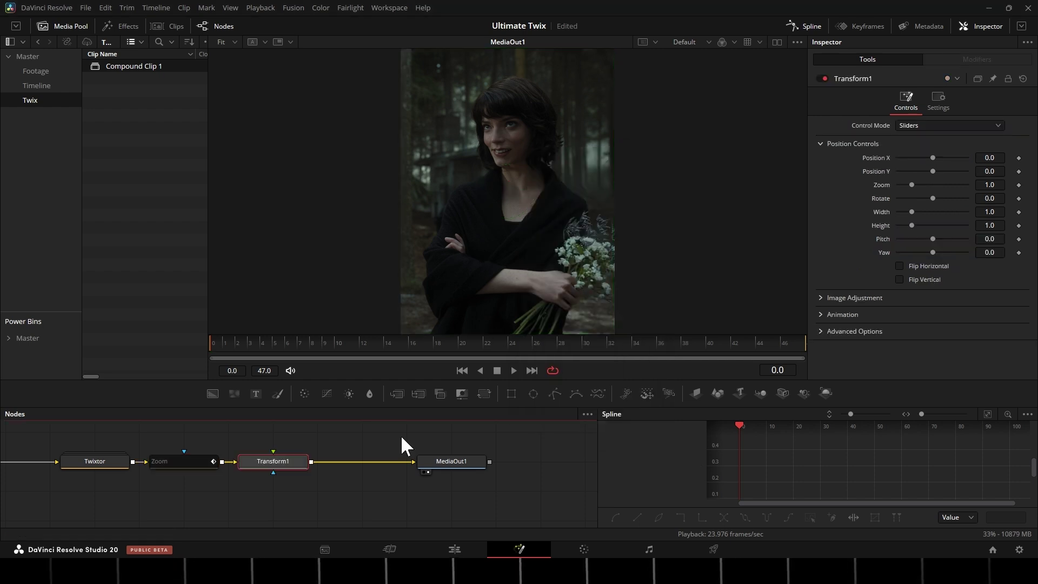
Drive Transform1's Position Y with Anim Curves at offset 0.05 and Scale expression -Offset.
right_click(872, 171)
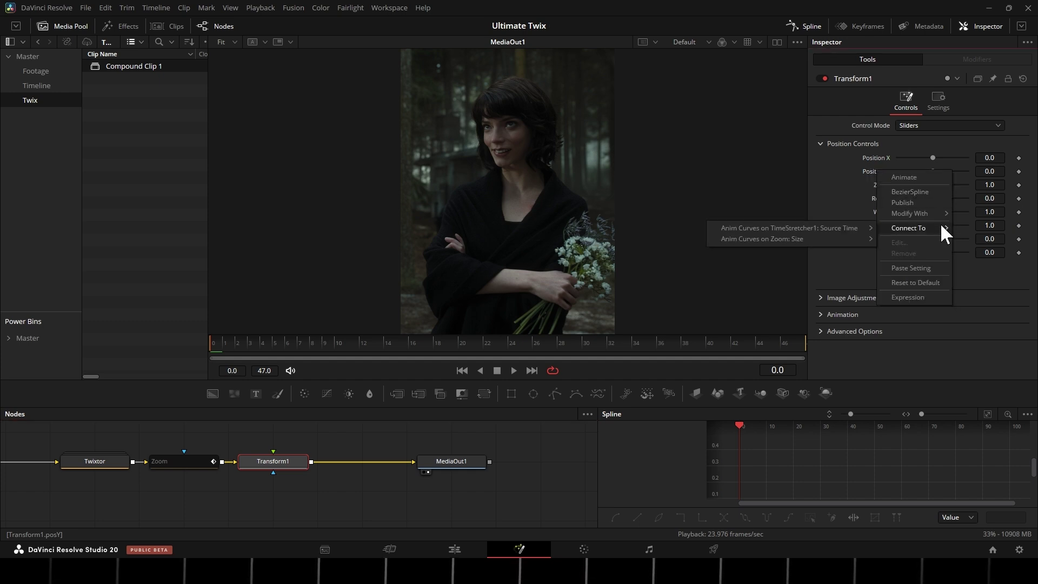
mouse_move(912, 213)
left_click(815, 212)
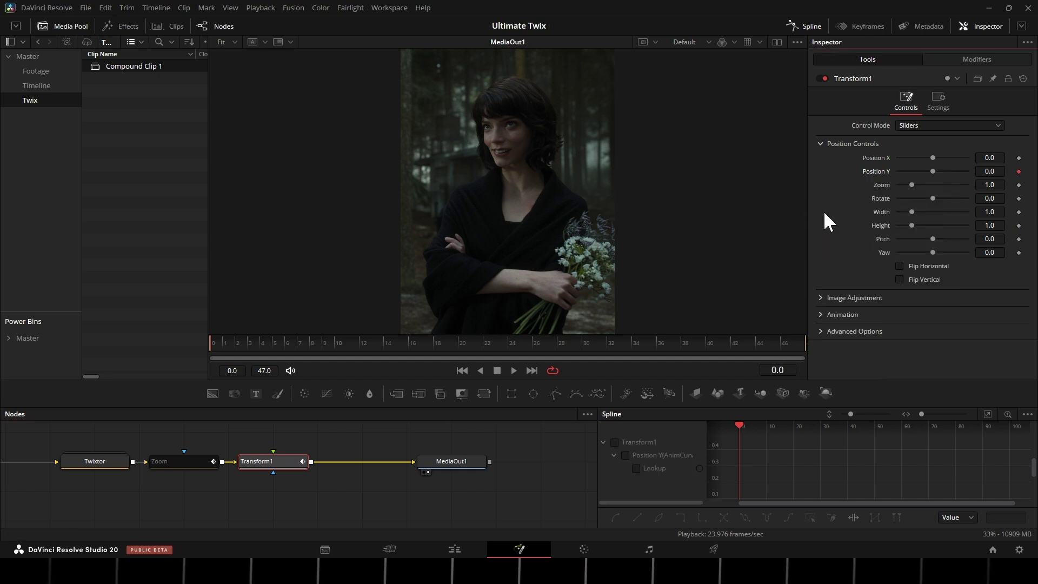
left_click(997, 62)
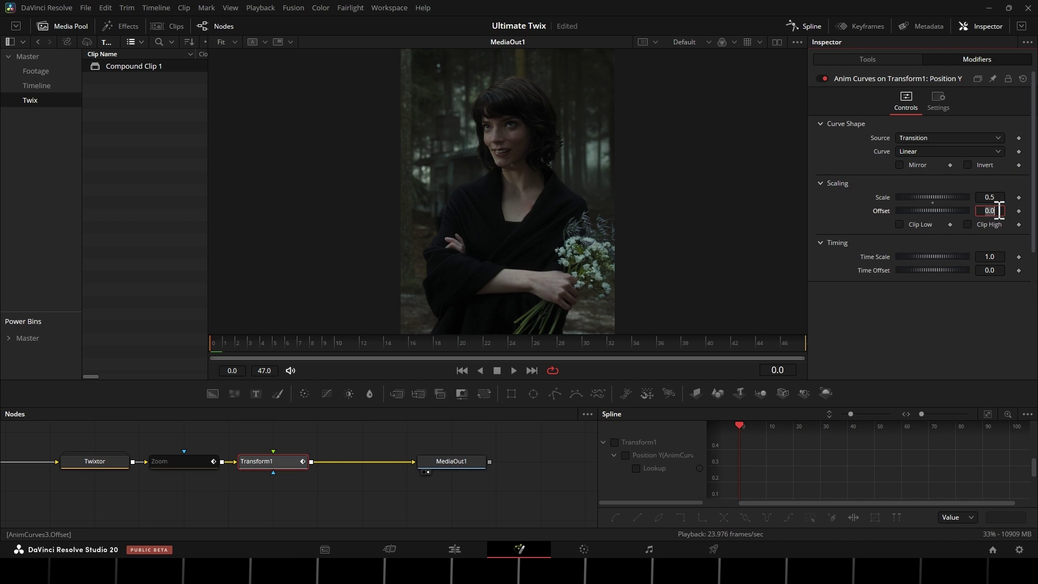
left_click(996, 198)
type("=")
key("Return")
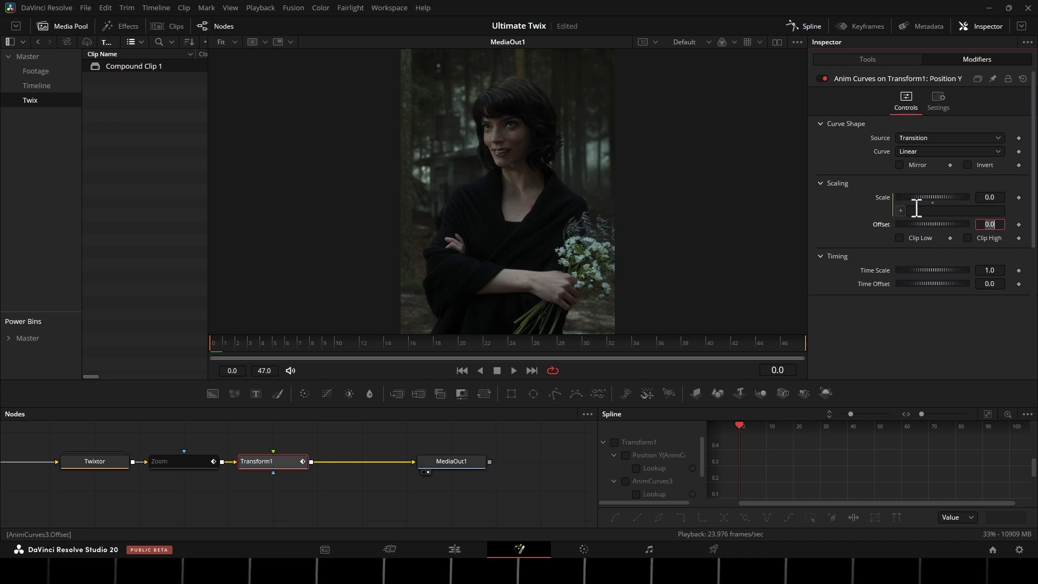
left_click_drag(885, 233, 881, 225)
type("-Offset")
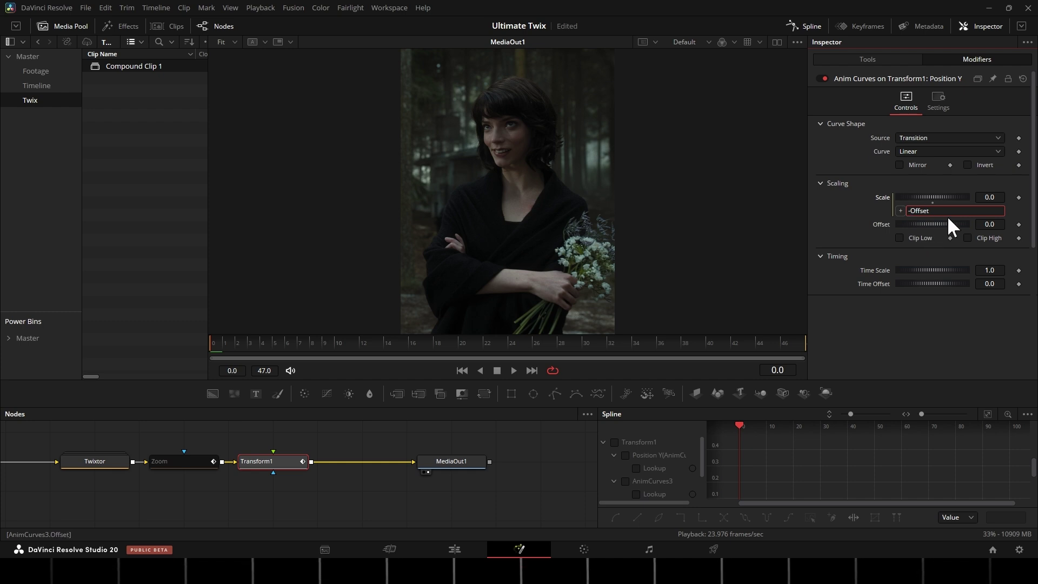
key("Return")
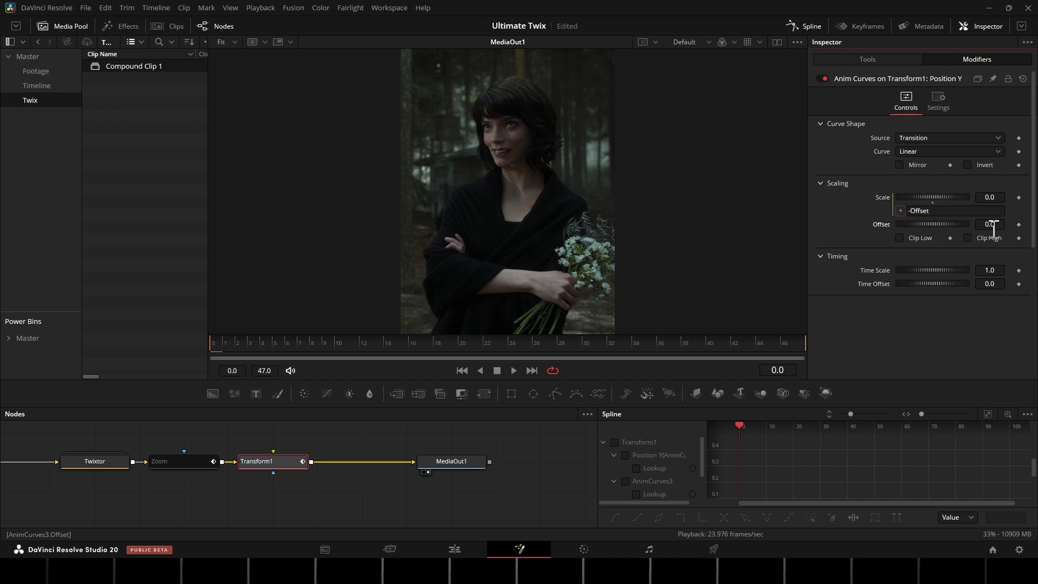
type("5")
key("Return")
left_click(863, 61)
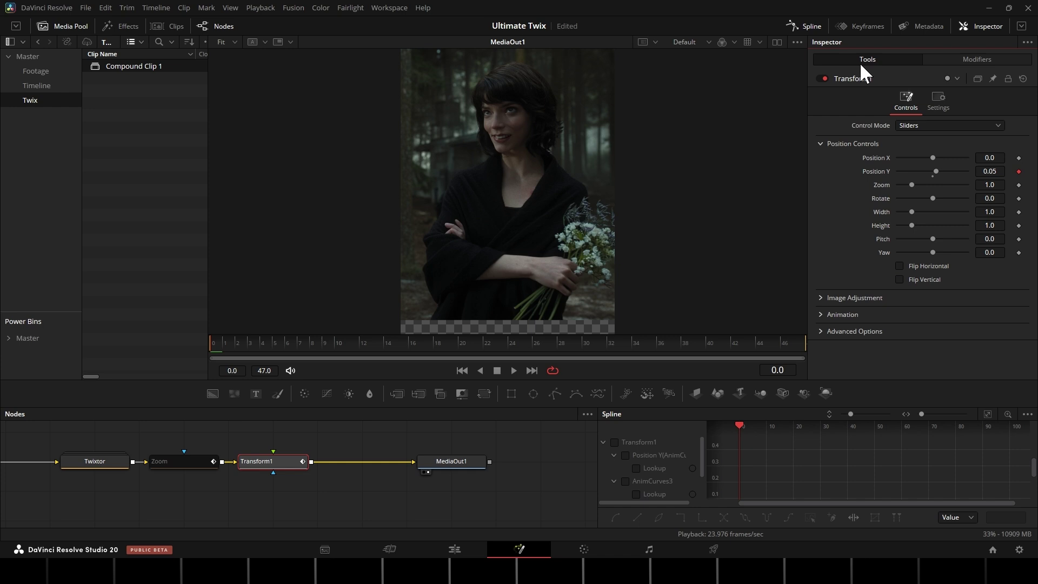
Set Transform1's edge behaviour to Reflect in the advanced options.
left_click(819, 331)
left_click(920, 346)
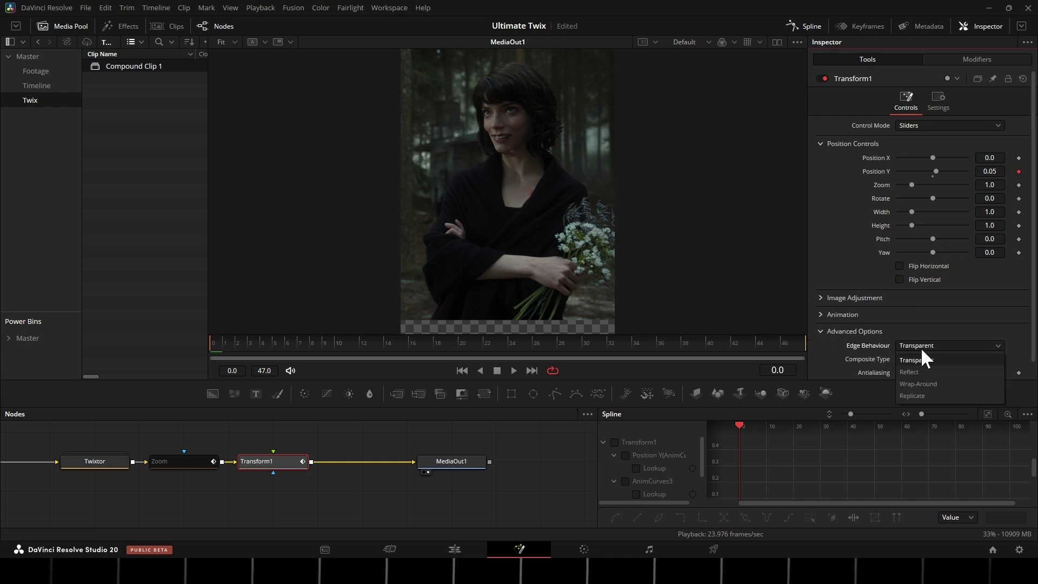
left_click(905, 370)
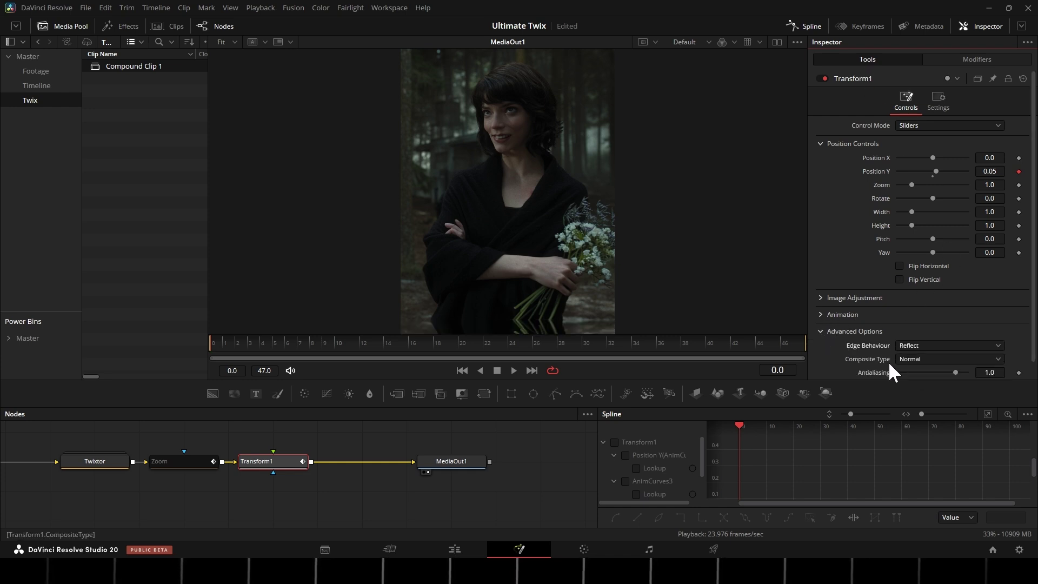
Switch the Position Y curve to Easing with an Elastic ease-out and preview it.
left_click(966, 61)
left_click(910, 151)
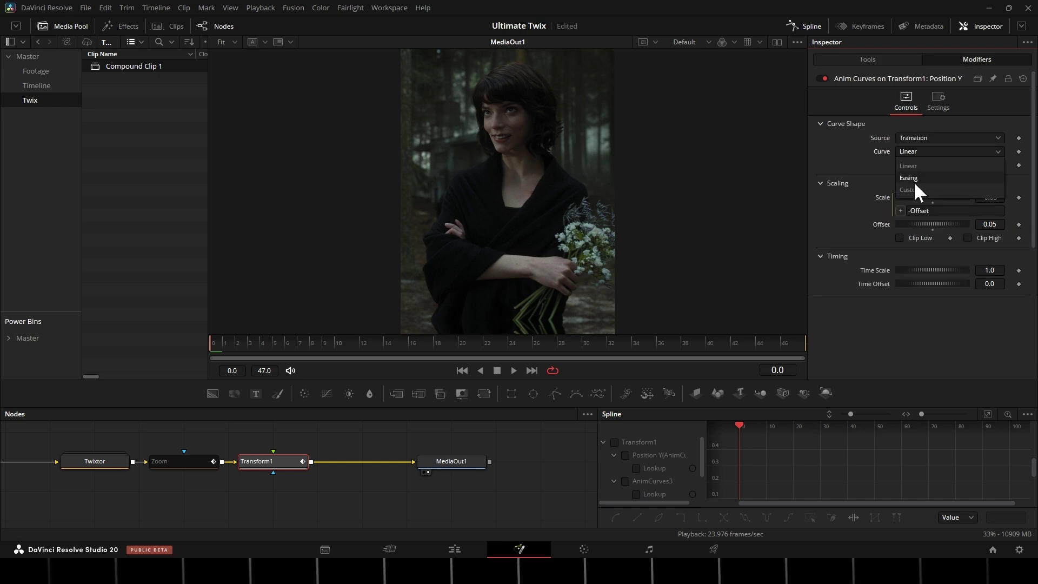
left_click(900, 177)
left_click(982, 165)
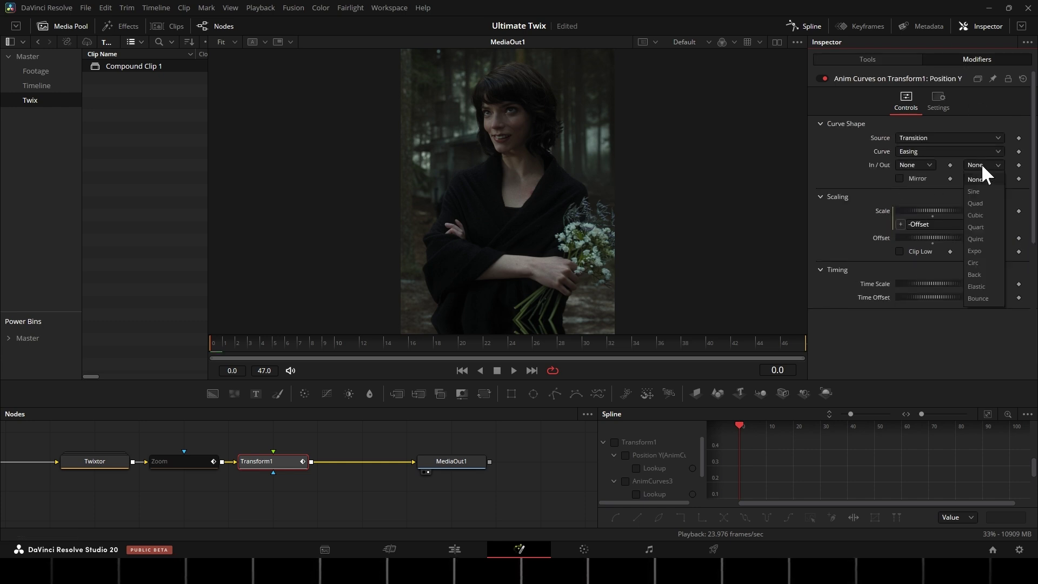
left_click(979, 285)
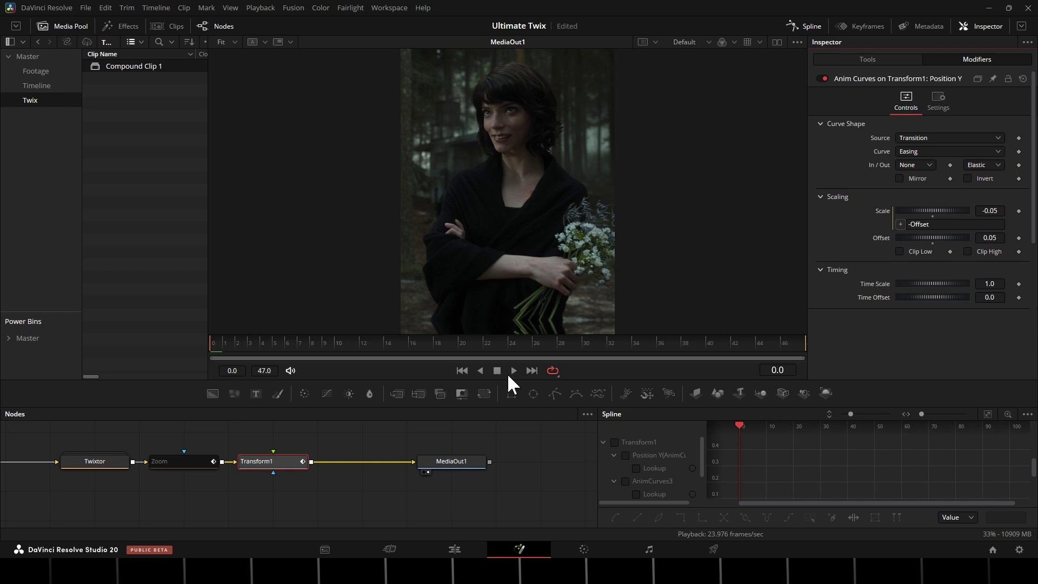
key("space")
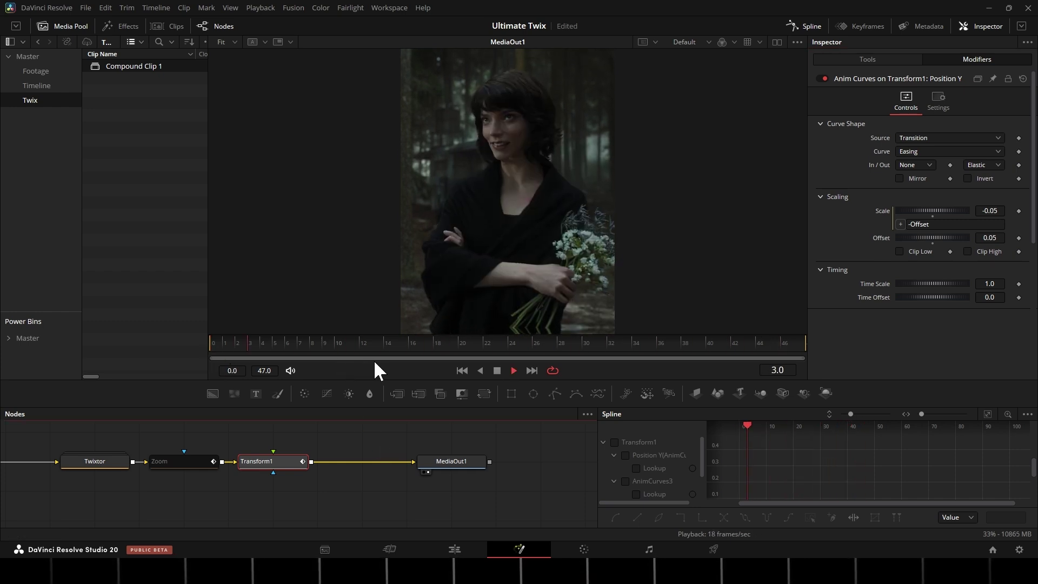
Set the curve's Time Scale to 1.3 and replay from the first frame.
double_click(990, 284)
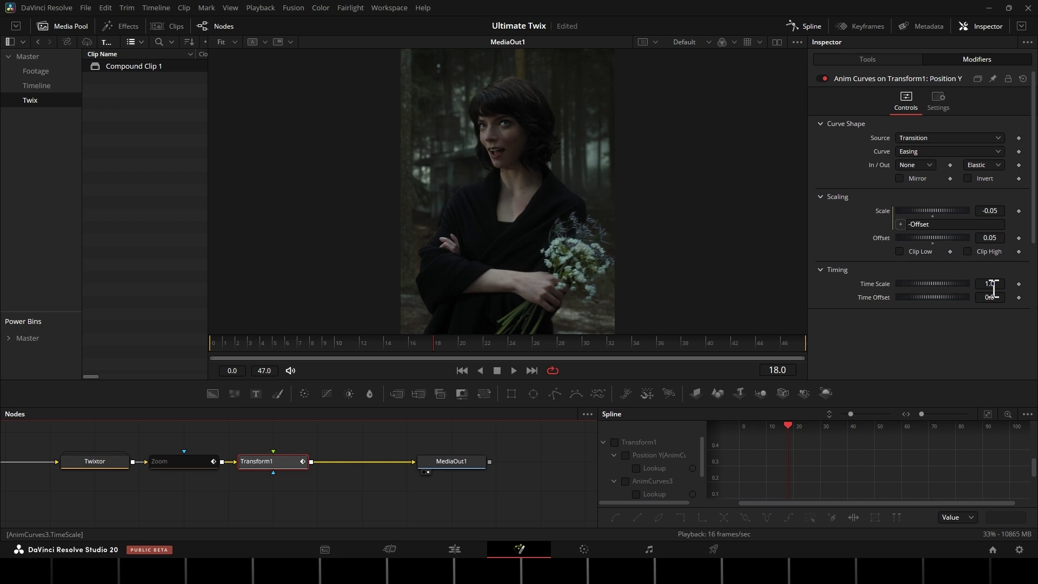
type("1.248")
left_click_drag(932, 284, 945, 284)
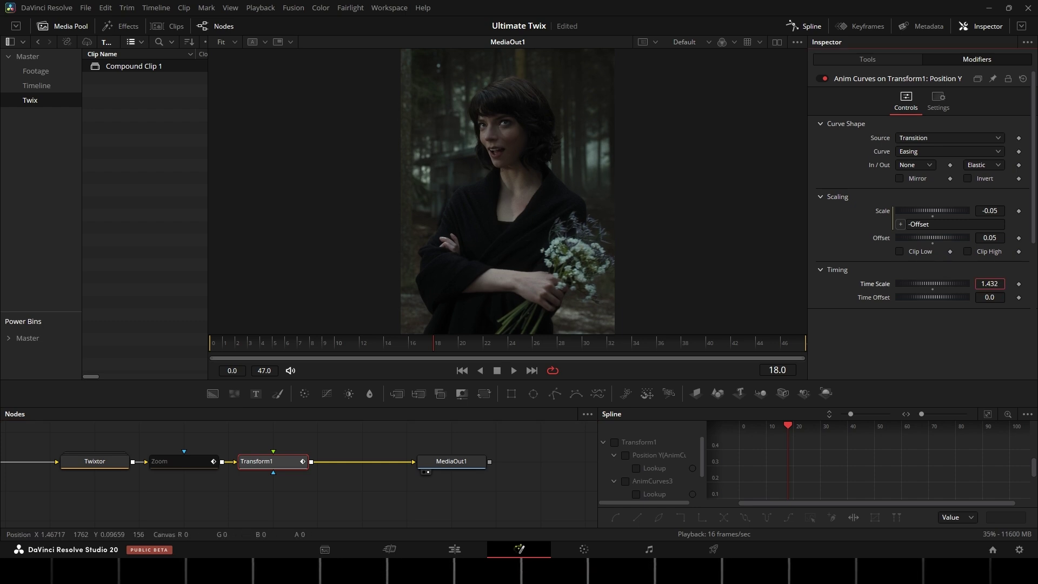
double_click(989, 285)
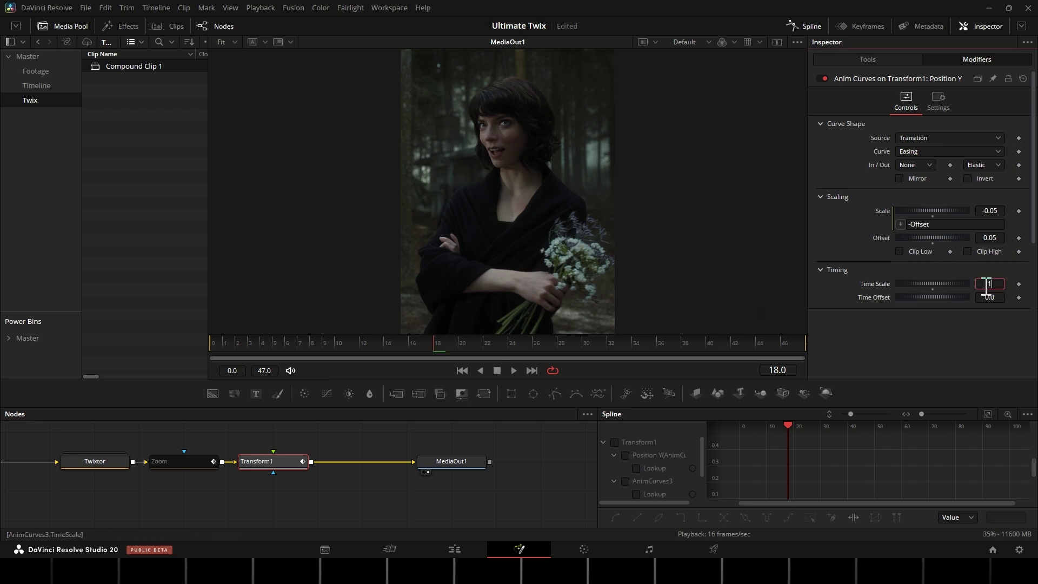
type("3")
type("1.3")
key("Return")
left_click(214, 350)
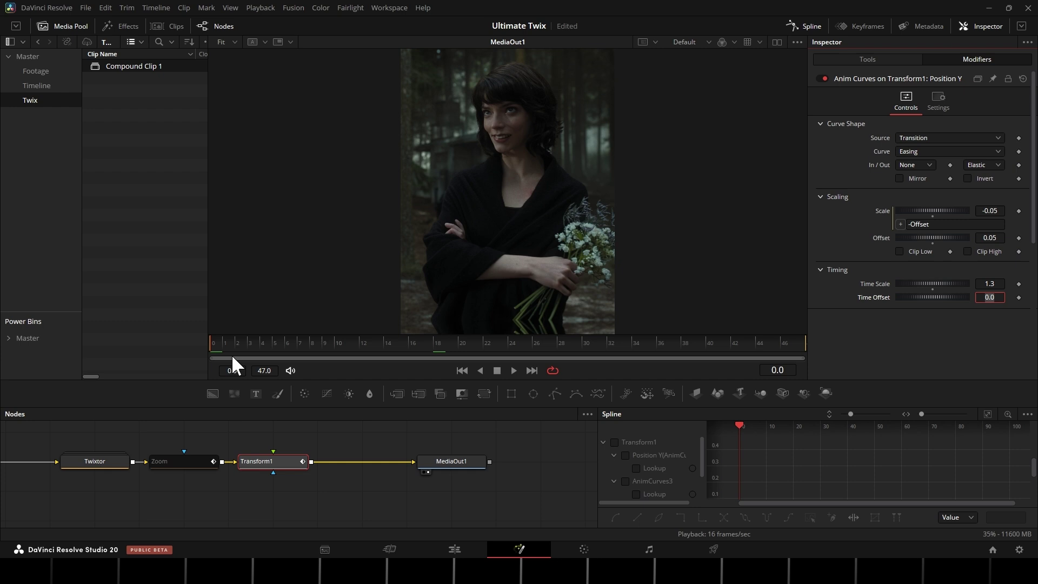
key("space")
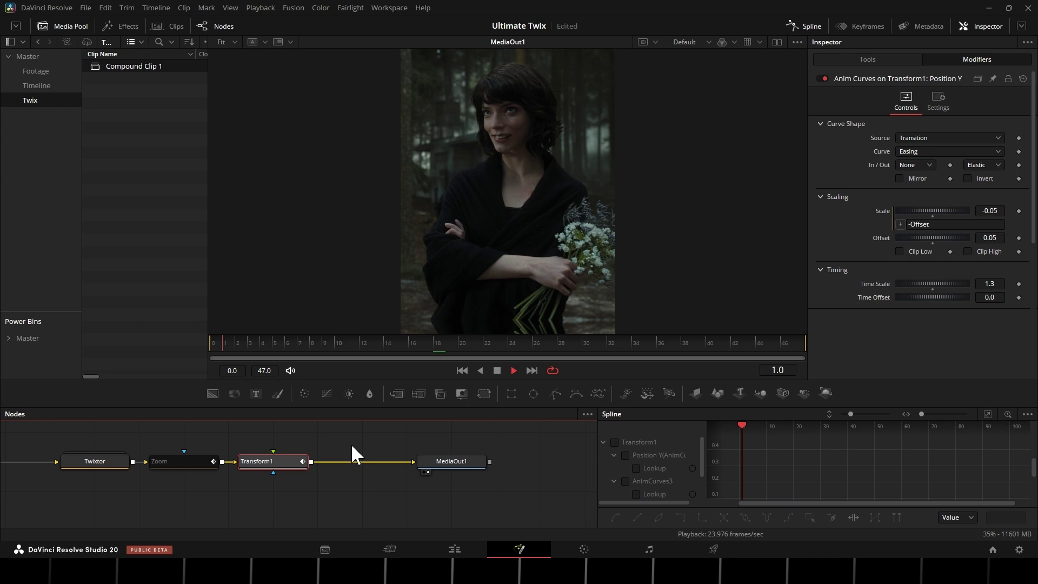
Rename Transform1 to 'Shake', disable it, and move MediaOut1 further right.
key("F2")
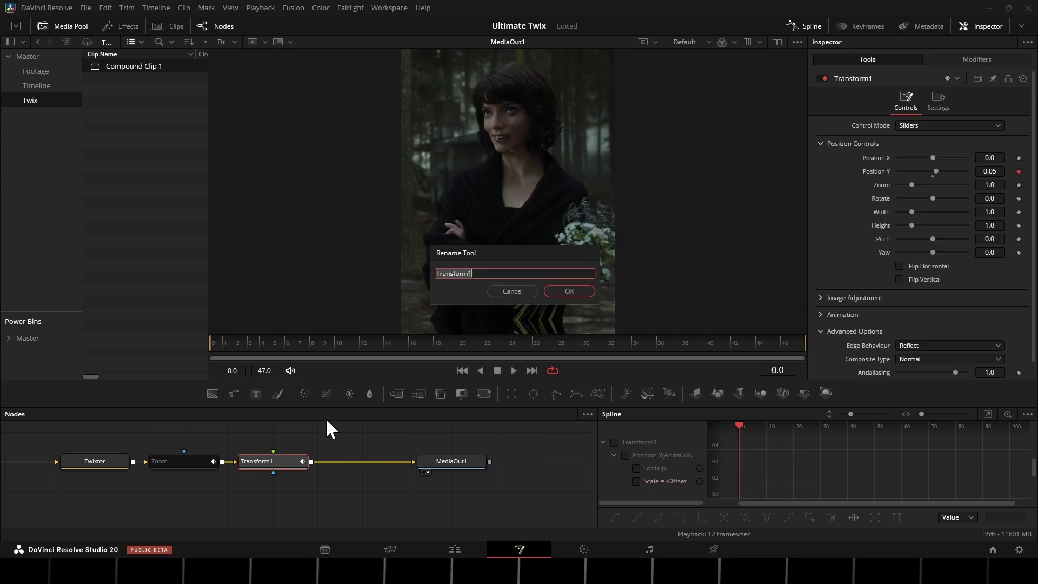
type("Shake")
key("Return")
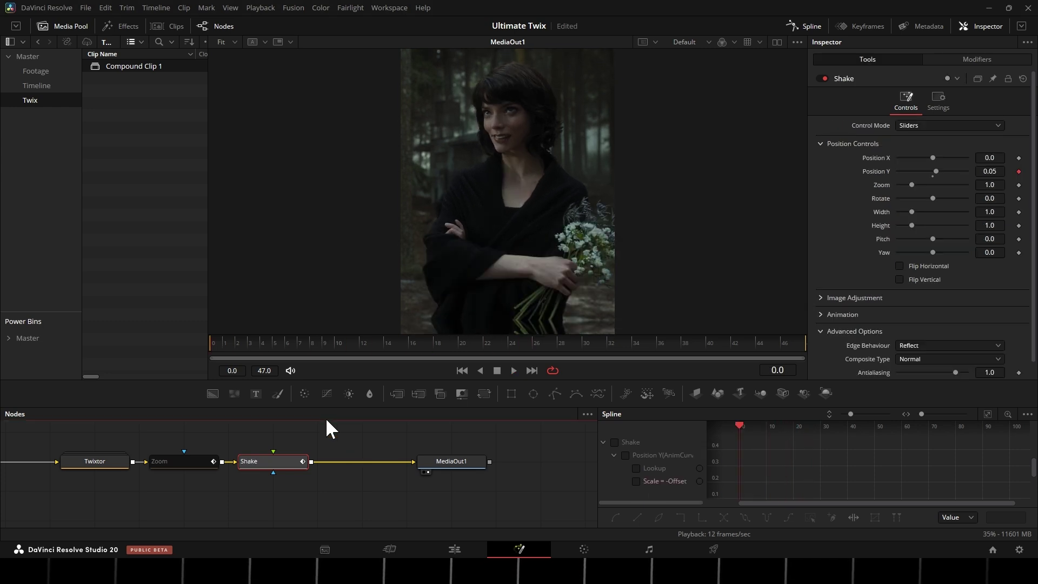
left_click(825, 78)
left_click_drag(452, 461, 495, 461)
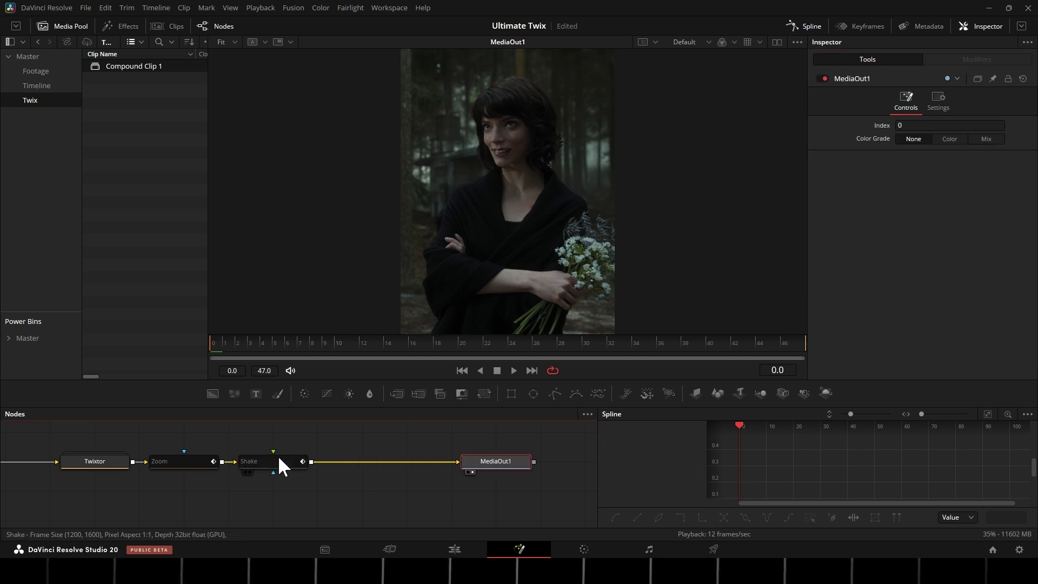
Insert Ripples after Shake, turn off Shine, and set Frequency to 45.
left_click(278, 464)
key("shift+space")
type("ripples")
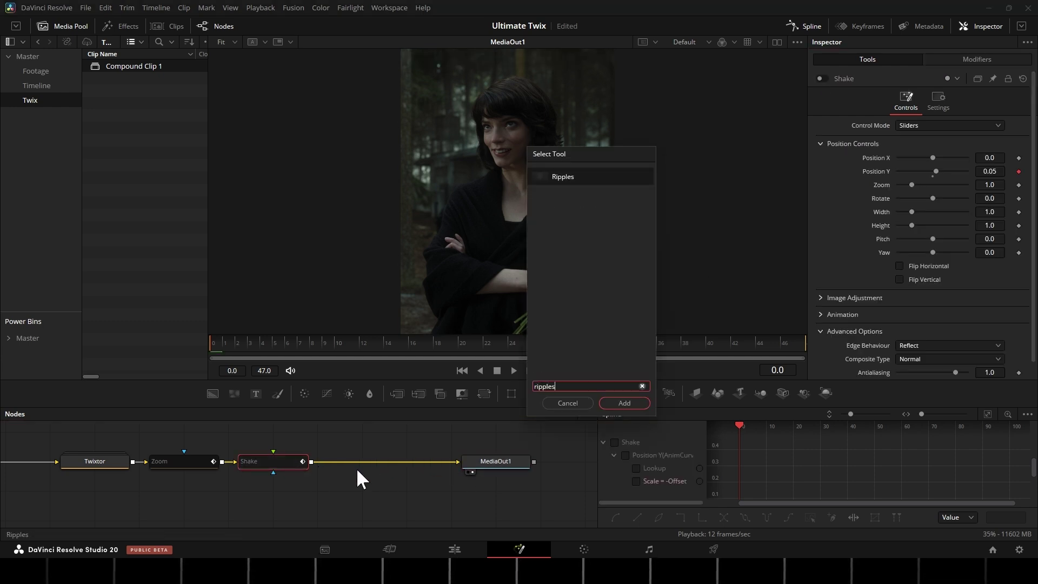
key("Return")
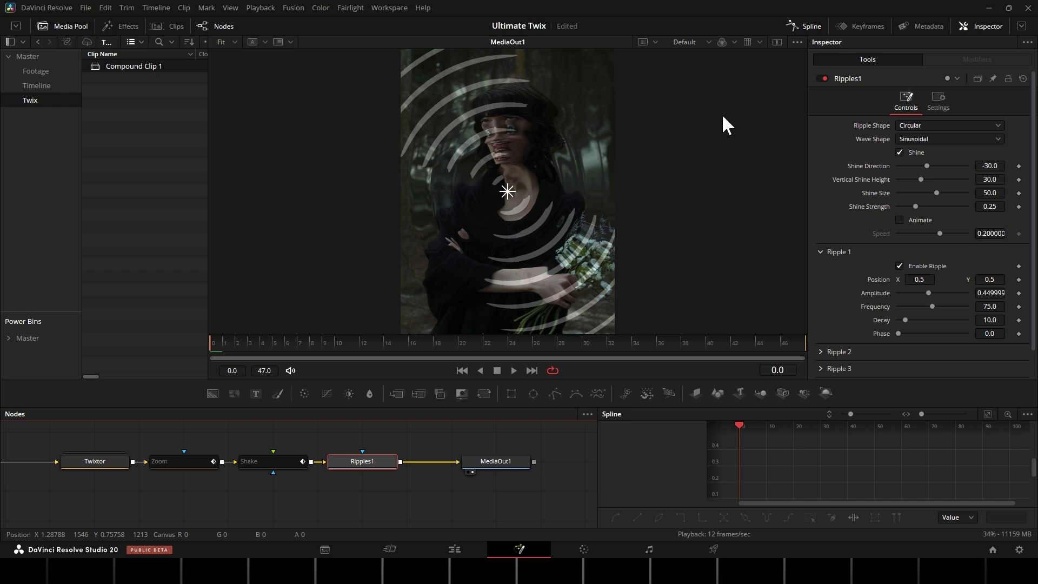
left_click(899, 152)
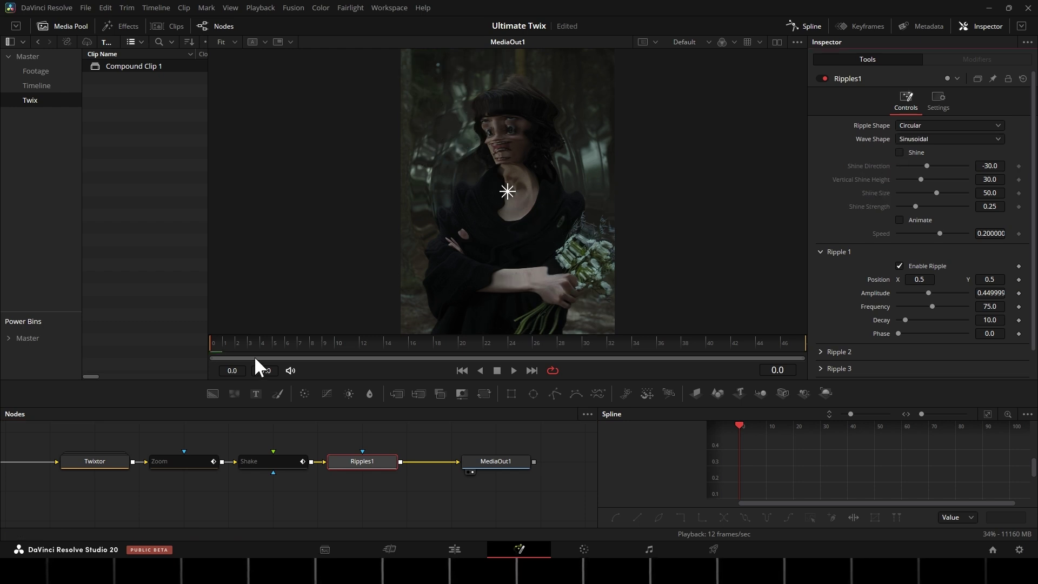
double_click(989, 305)
type("35")
key("Tab")
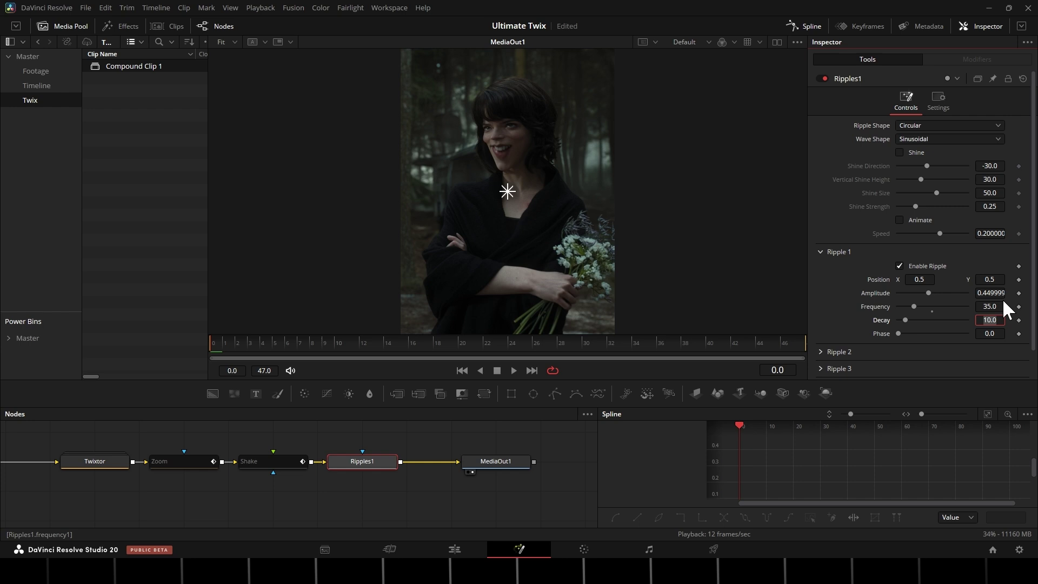
left_click(996, 306)
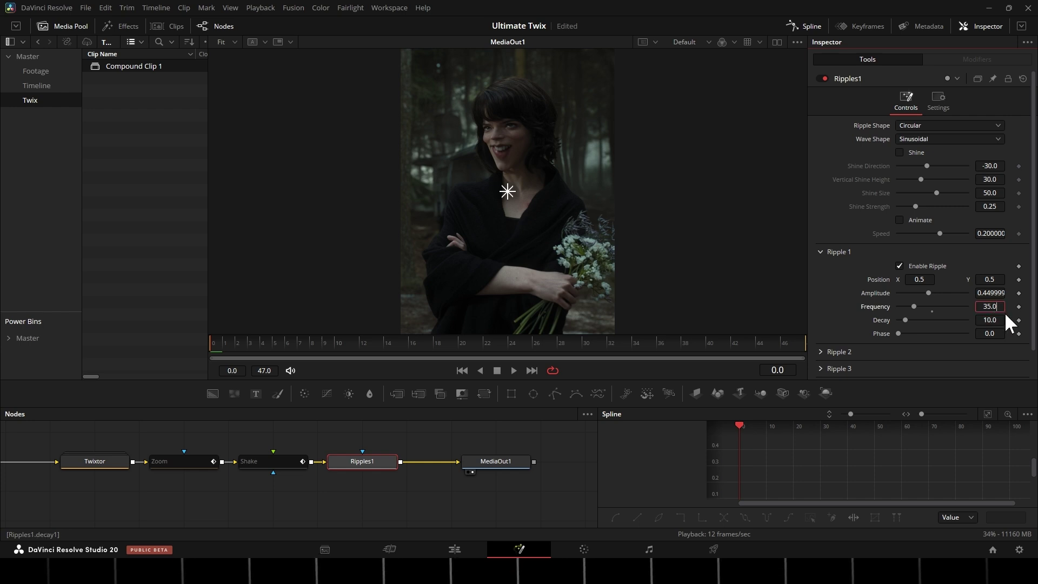
type("45")
key("Return")
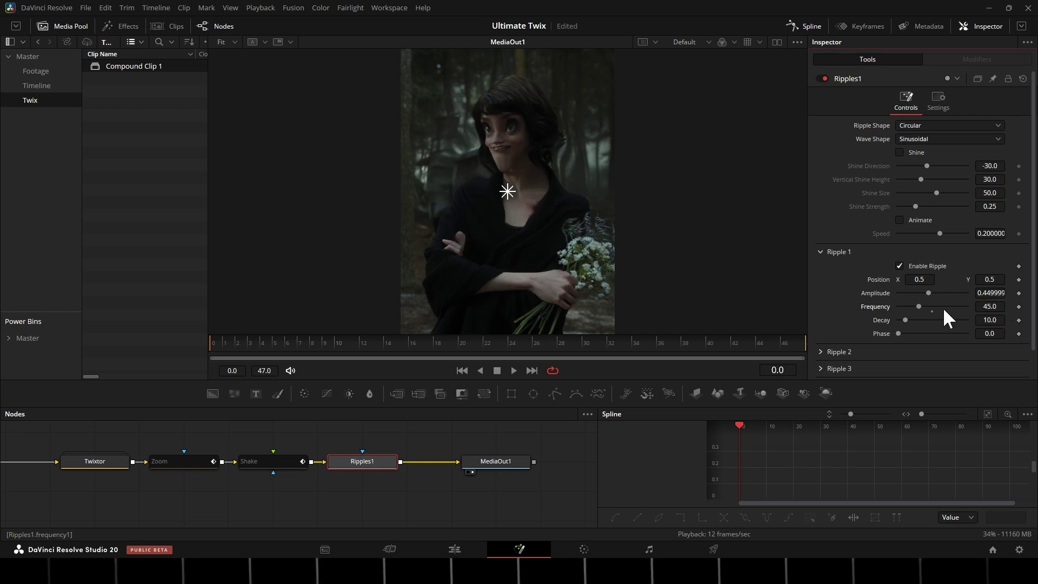
Drive Ripples1 Frequency with Anim Curves at Offset 45 and Scale expression -Offset.
right_click(875, 303)
mouse_move(903, 363)
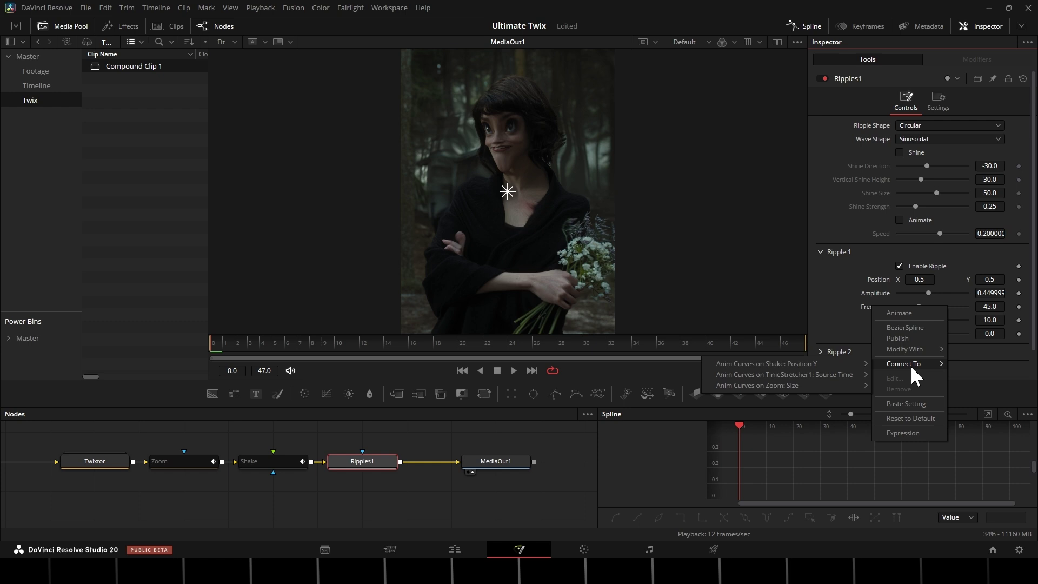
left_click(801, 349)
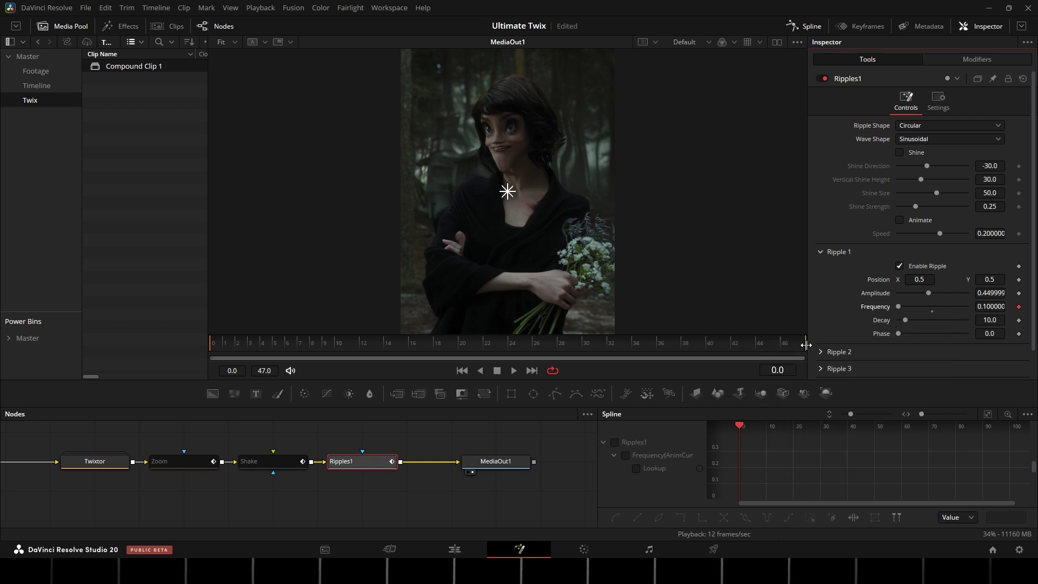
left_click(977, 59)
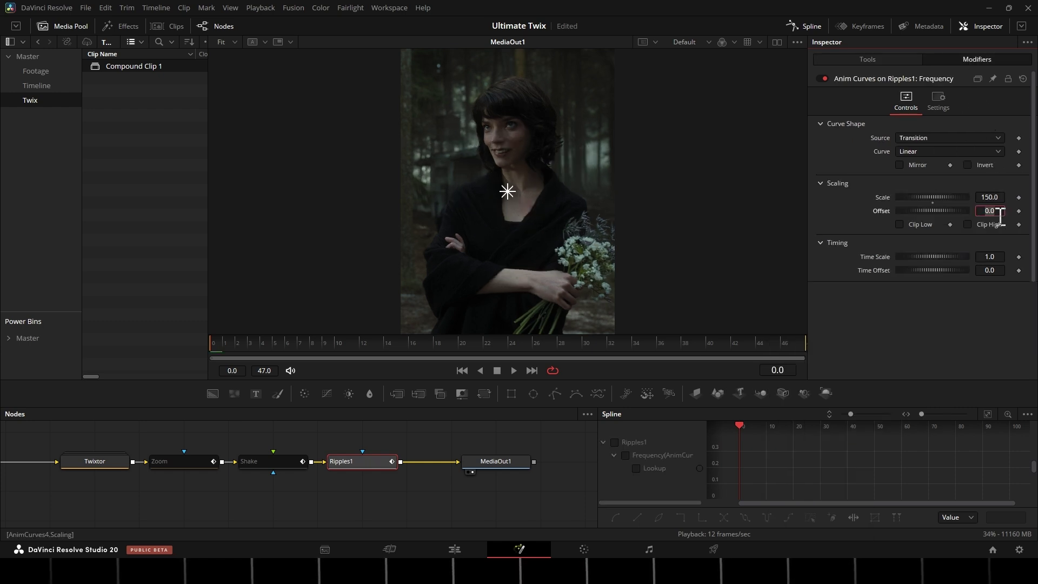
type("45")
key("Return")
left_click(991, 196)
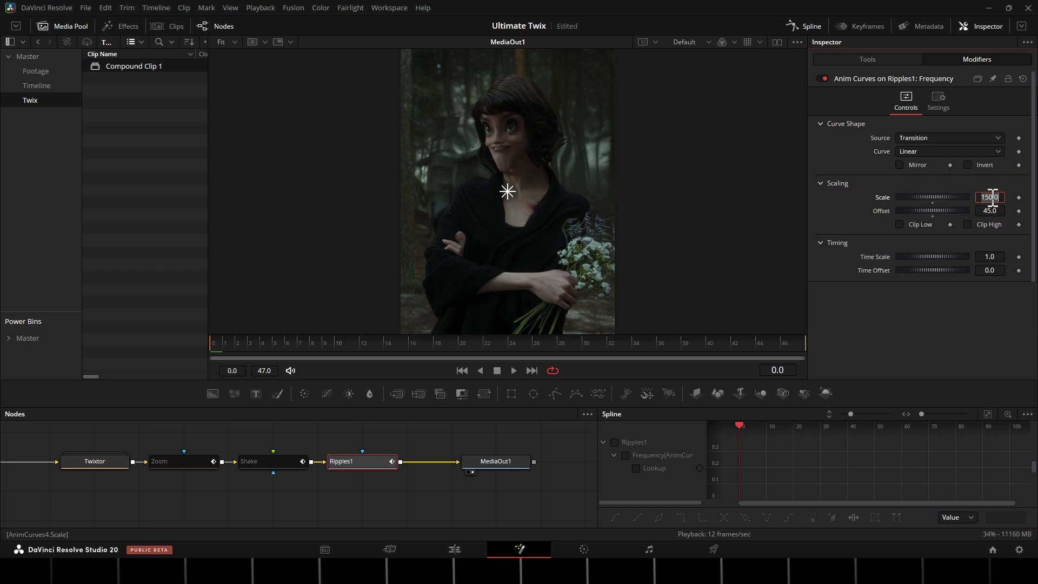
type("0")
key("Tab")
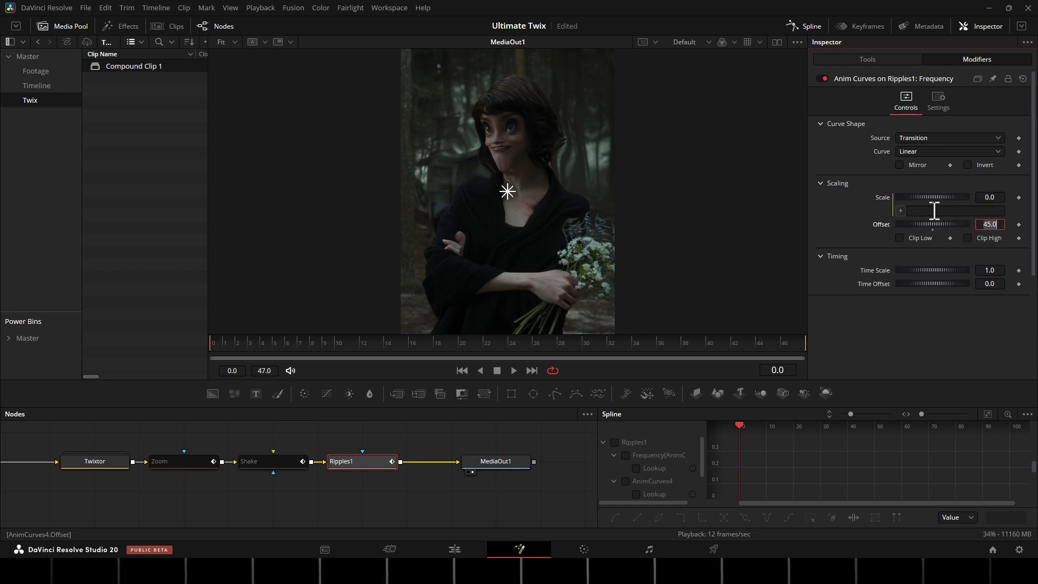
left_click(932, 211)
type("Offset")
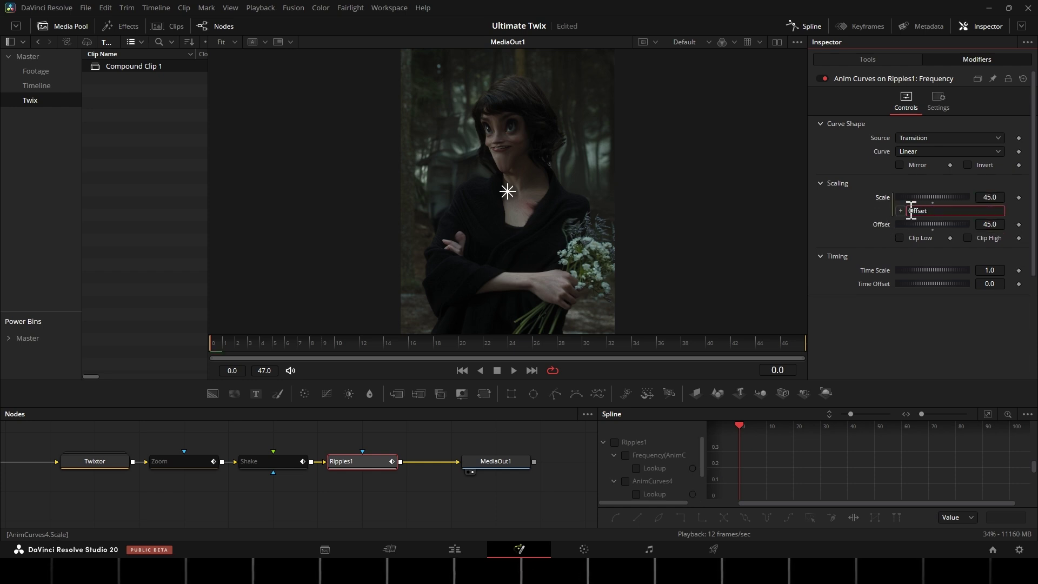
type("-")
key("Return")
left_click(948, 151)
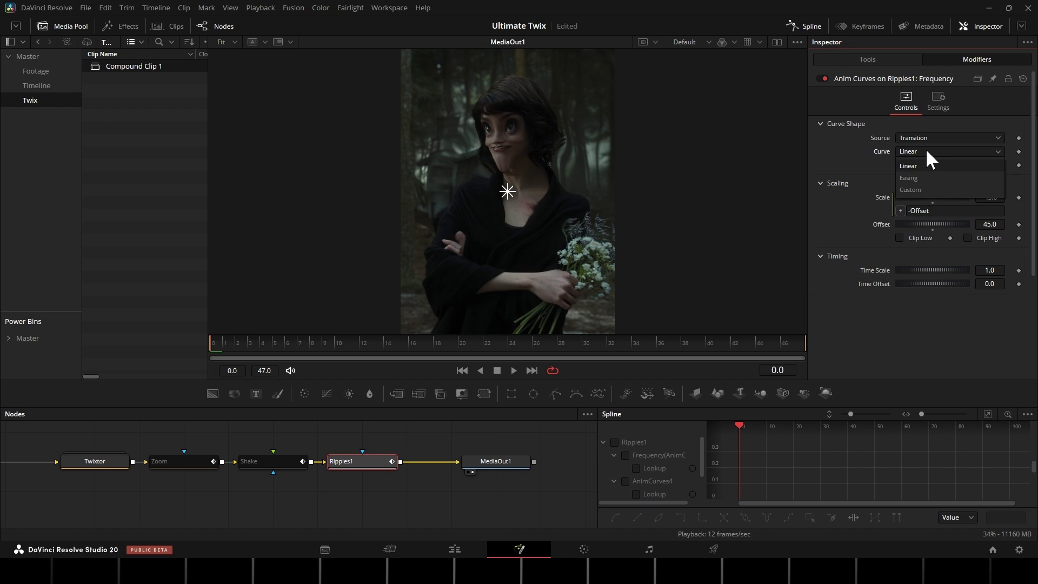
Make the Frequency curve Custom, bend it into a steep ease-out, and play back.
left_click(922, 189)
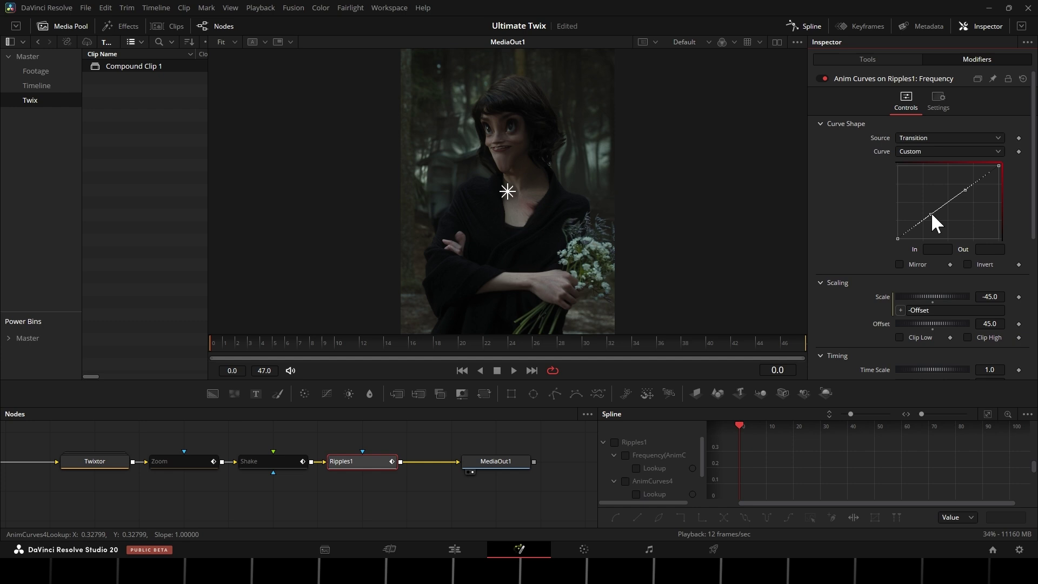
mouse_move(931, 214)
left_mouse_down()
mouse_move(909, 222)
mouse_move(916, 236)
left_mouse_up()
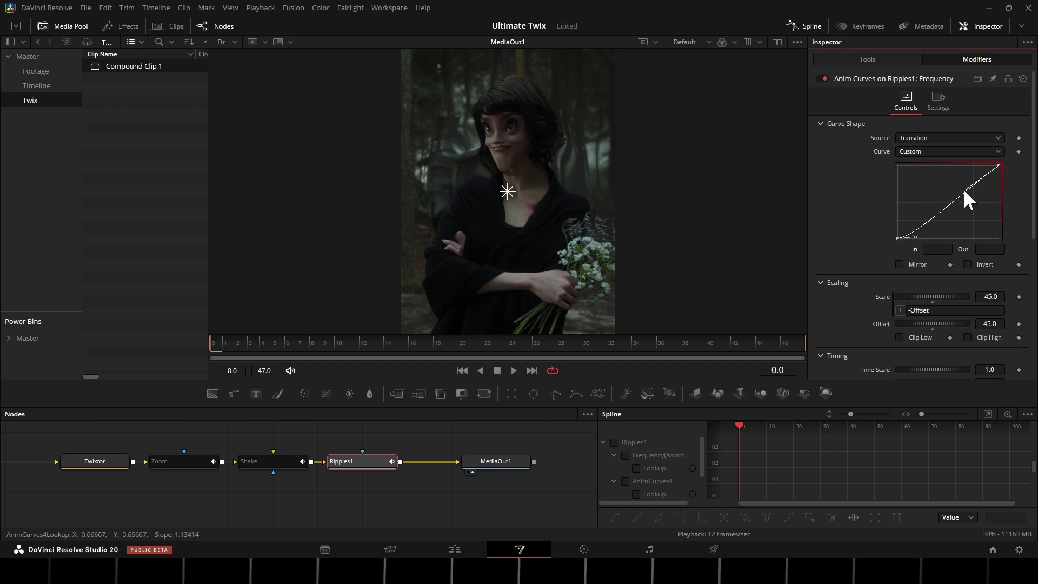
left_click_drag(914, 173, 897, 168)
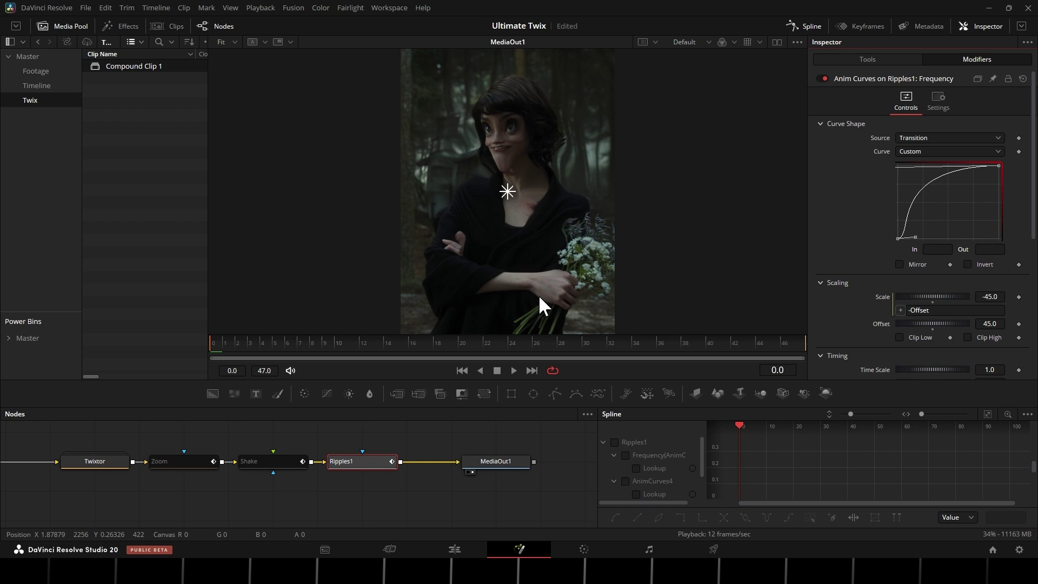
left_click(239, 344)
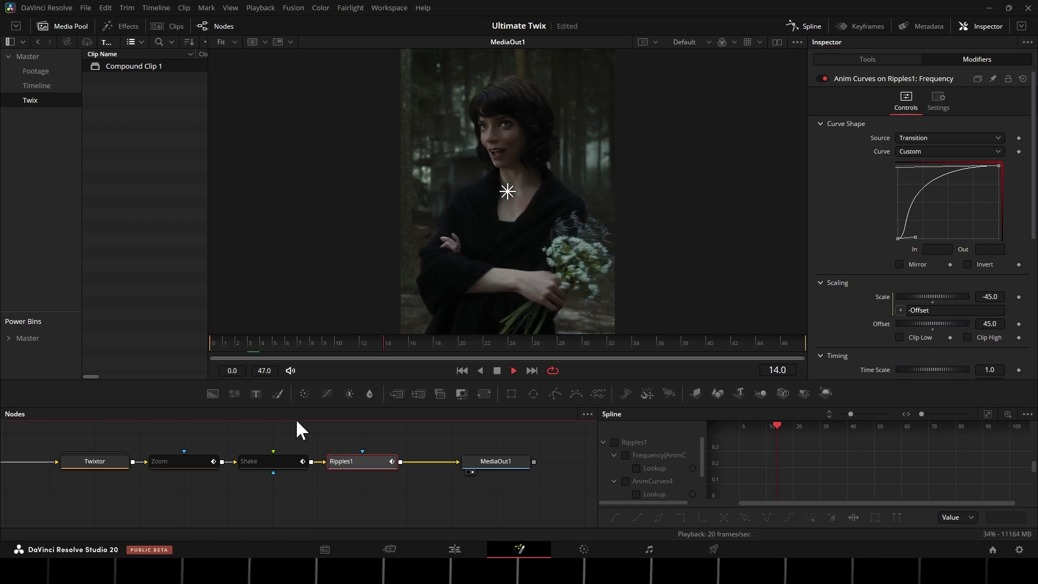
Add a Background node merged over Ripples1, moving MediaOut1 further right.
left_click(357, 461)
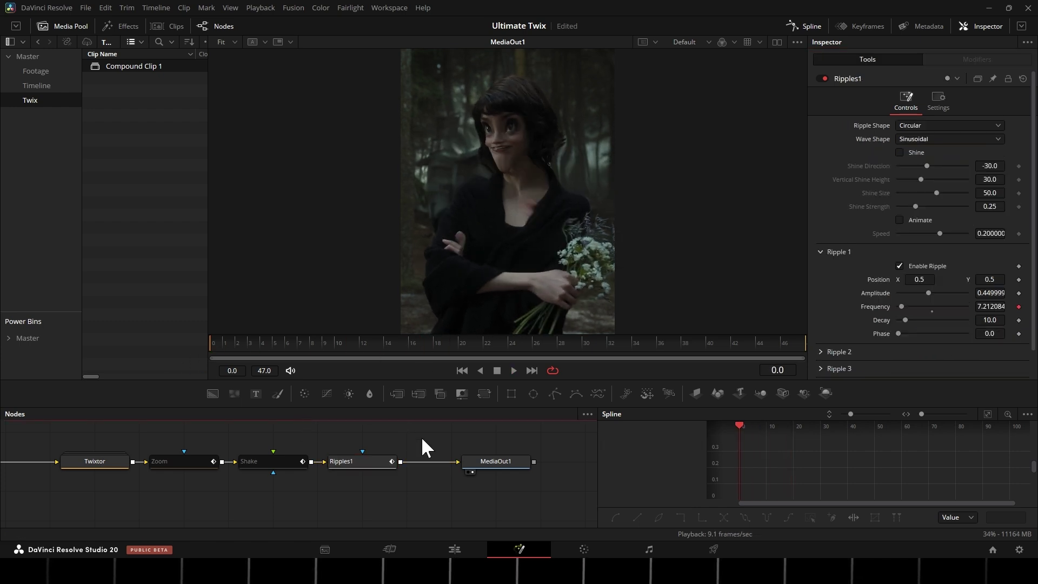
left_click_drag(490, 461, 533, 467)
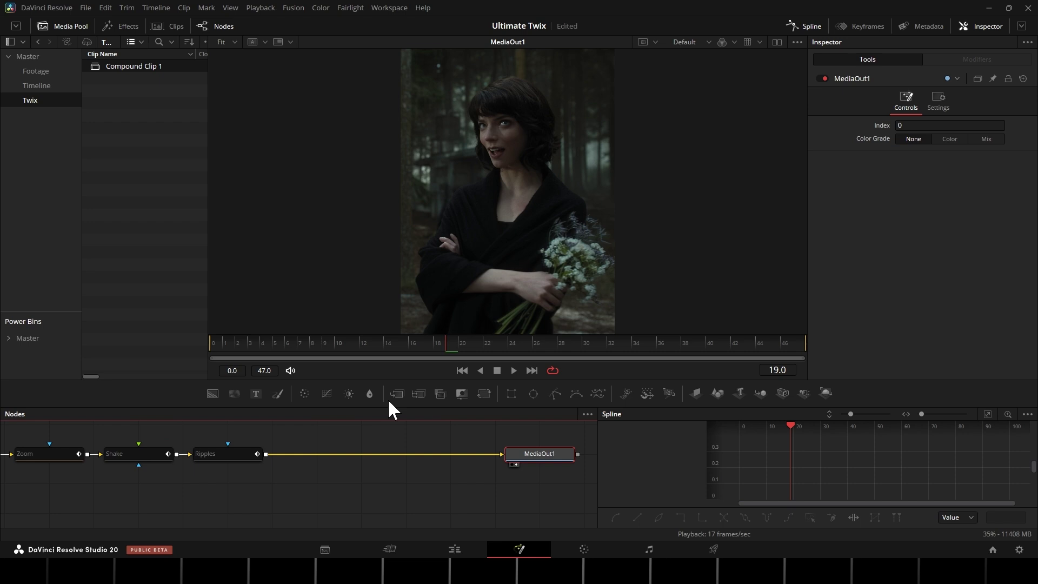
left_click_drag(388, 398, 314, 453)
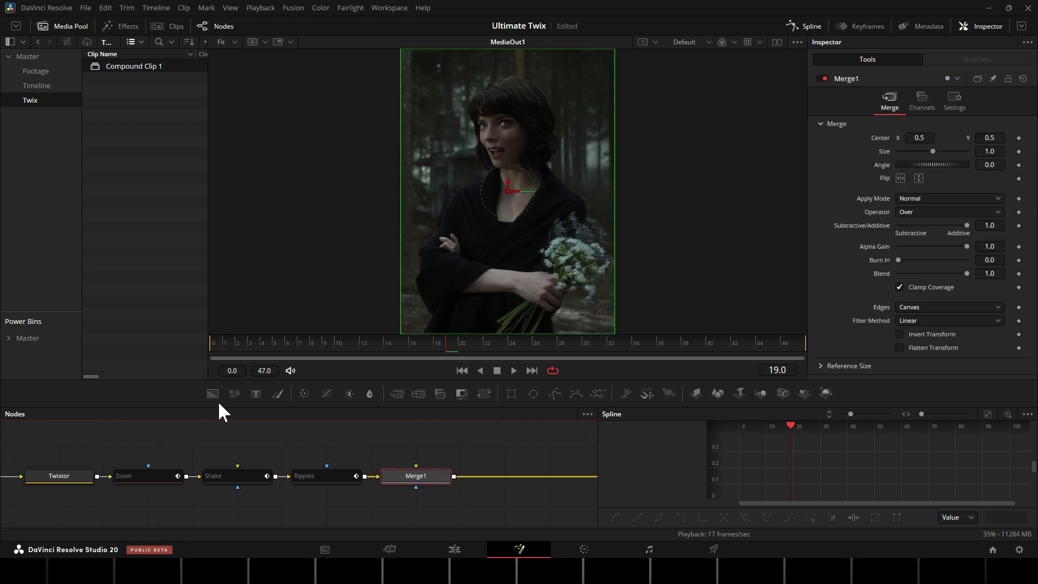
mouse_move(213, 393)
left_mouse_down()
mouse_move(416, 447)
mouse_move(422, 477)
left_mouse_up()
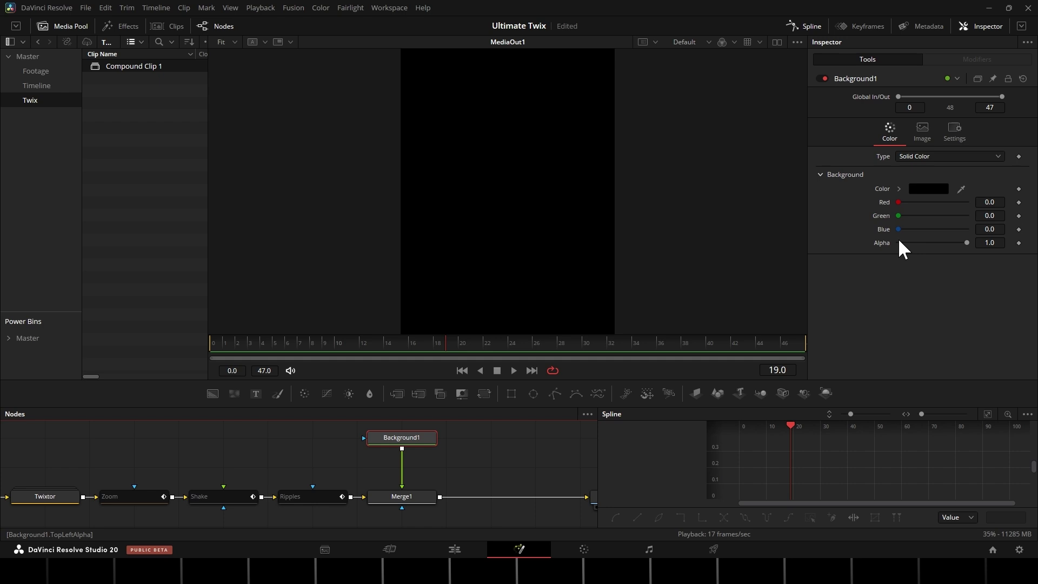
Drive Background1's Alpha with Anim Curves at Offset 0.5 and Scale expression -Offset.
right_click(878, 239)
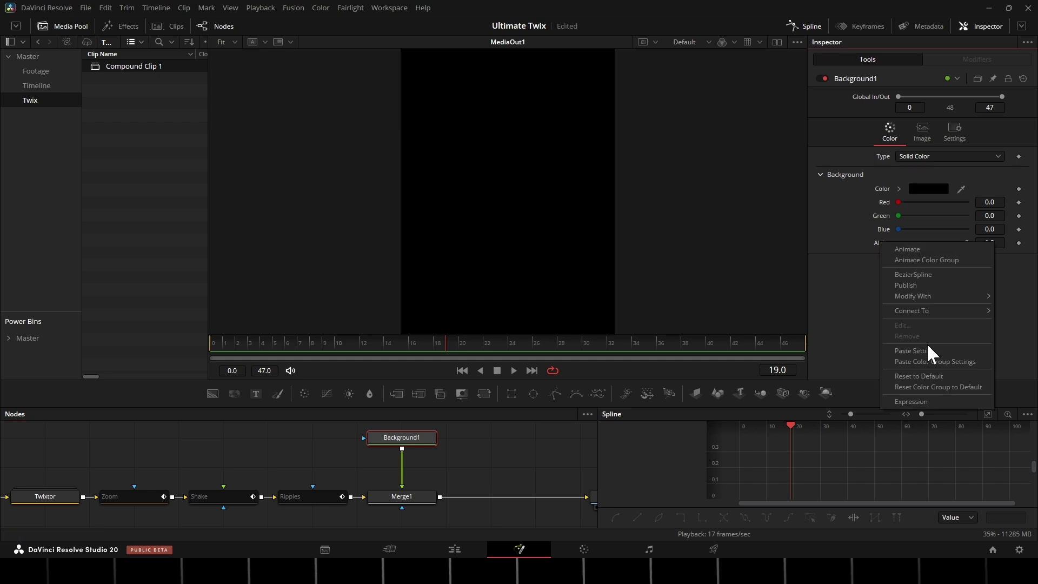
mouse_move(912, 296)
left_click(806, 294)
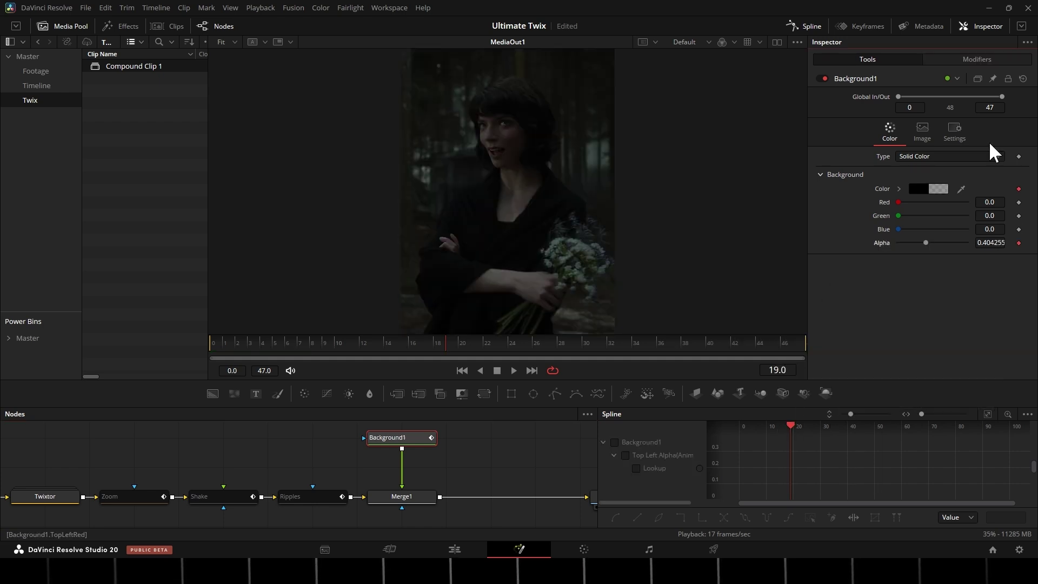
left_click(976, 58)
double_click(991, 209)
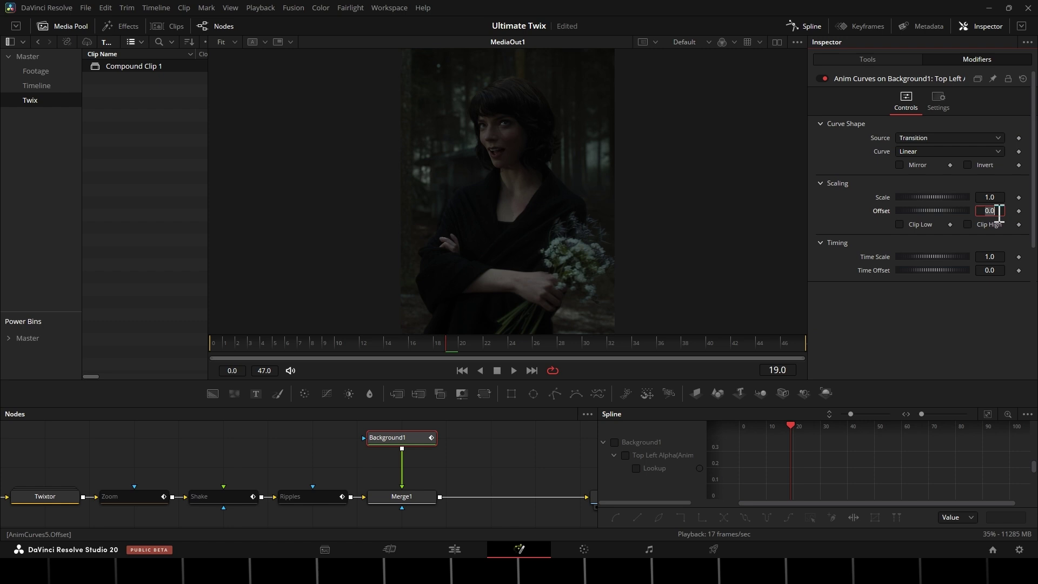
type("1")
key("Return")
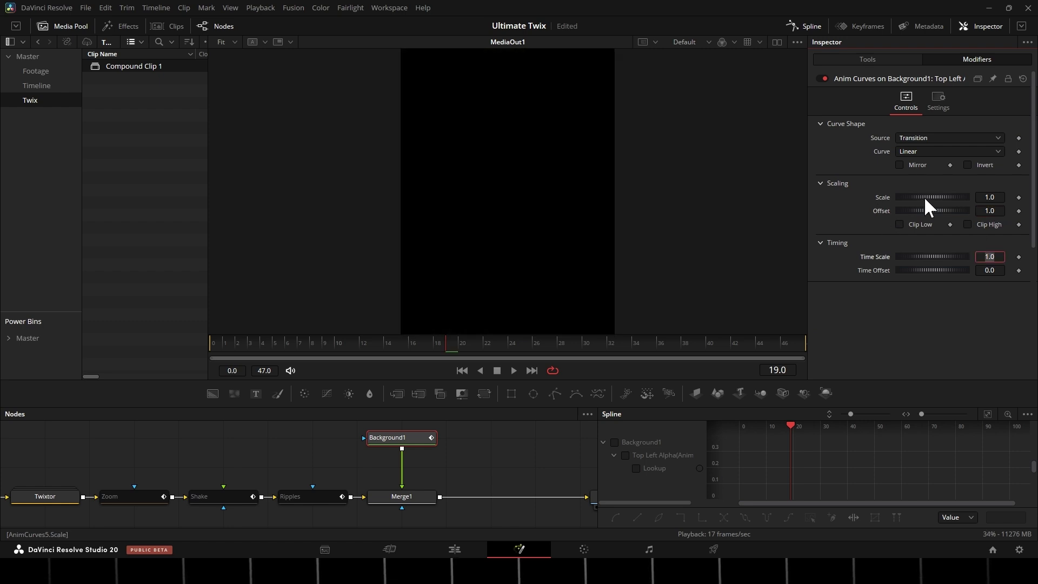
double_click(991, 197)
type("0")
key("Return")
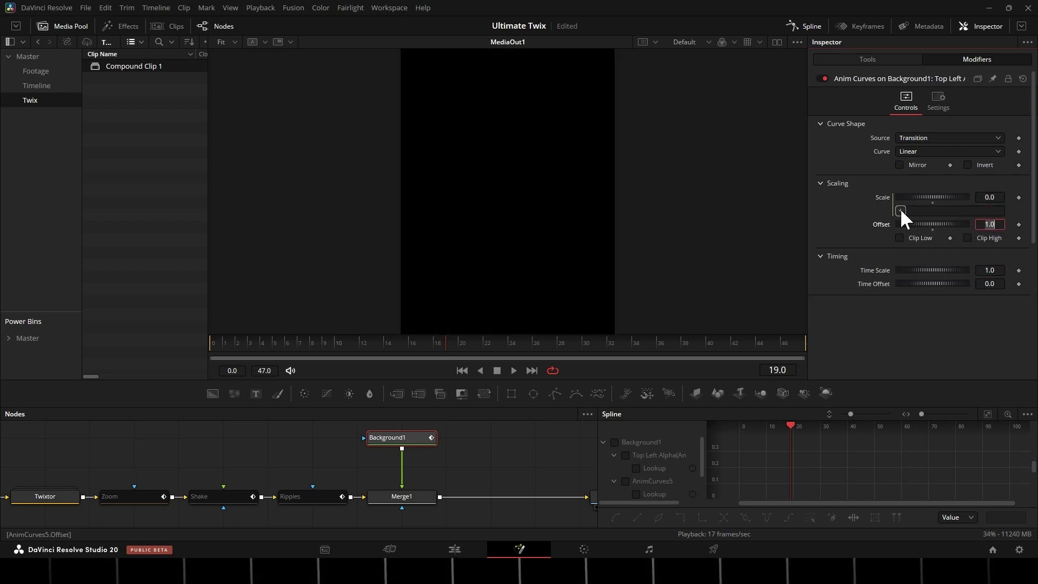
double_click(881, 223)
type("-Offset")
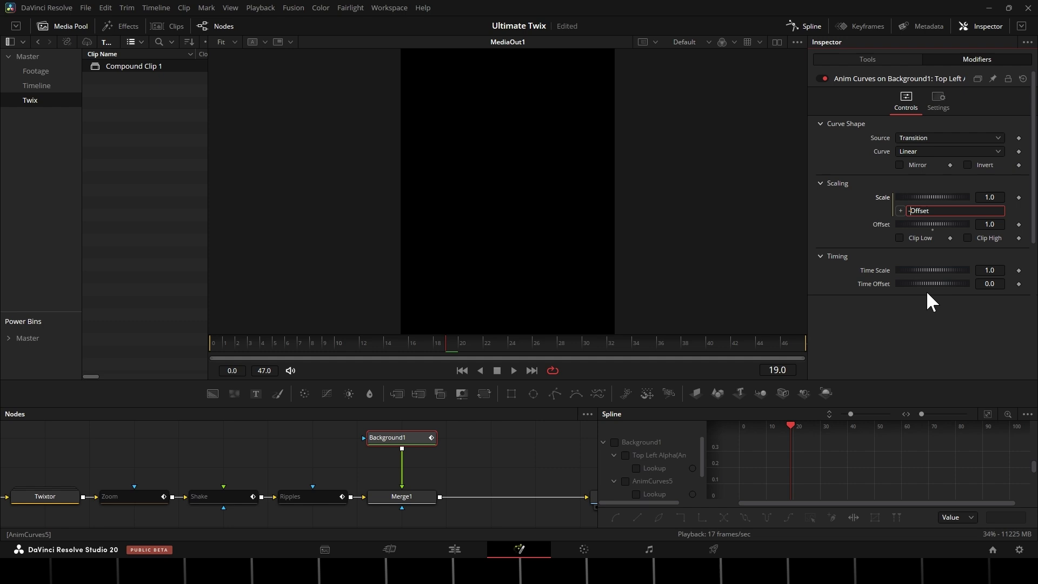
key("Return")
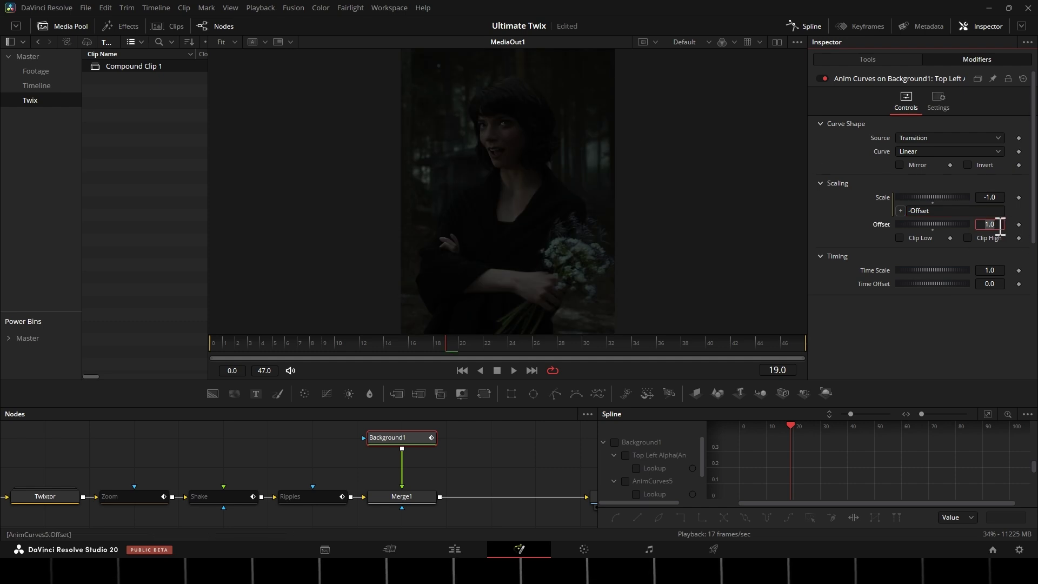
type("0.5")
key("Tab")
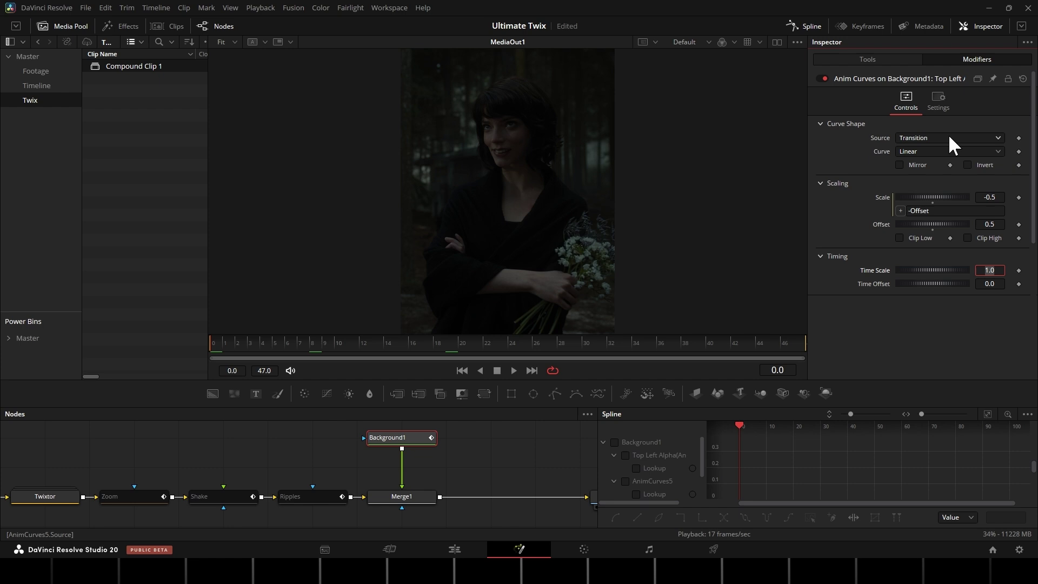
Make the alpha curve Custom with a midpoint at In 0.5/Out 1.0 and end Out 0.0.
left_click(919, 152)
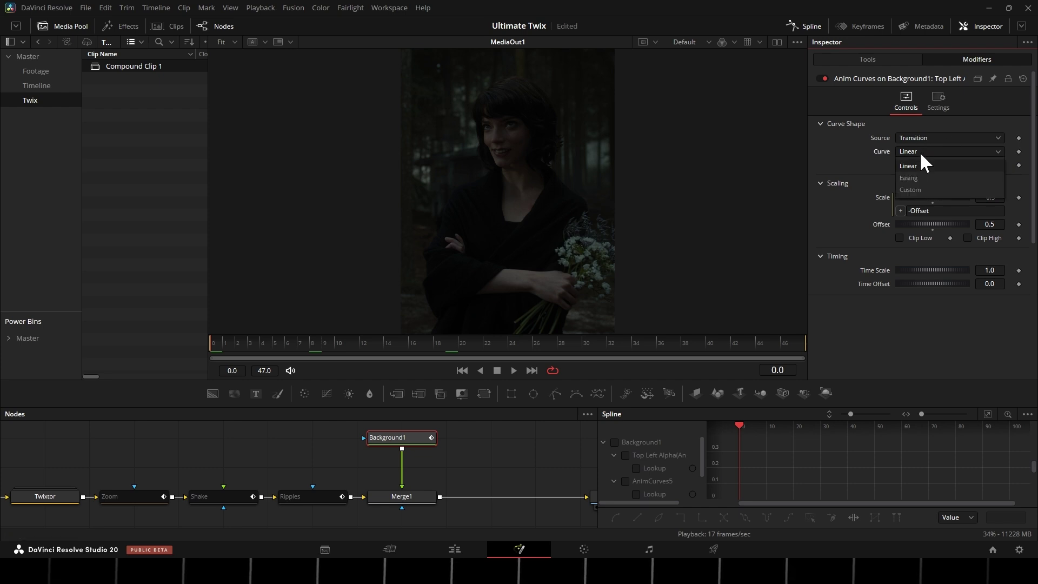
left_click(919, 190)
left_click(945, 203)
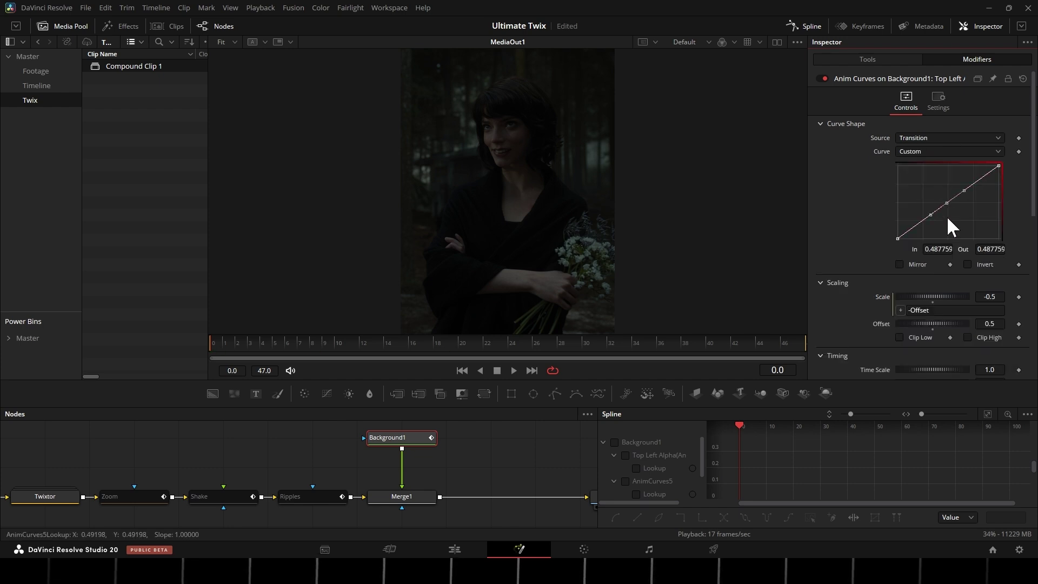
double_click(939, 249)
type("0.5")
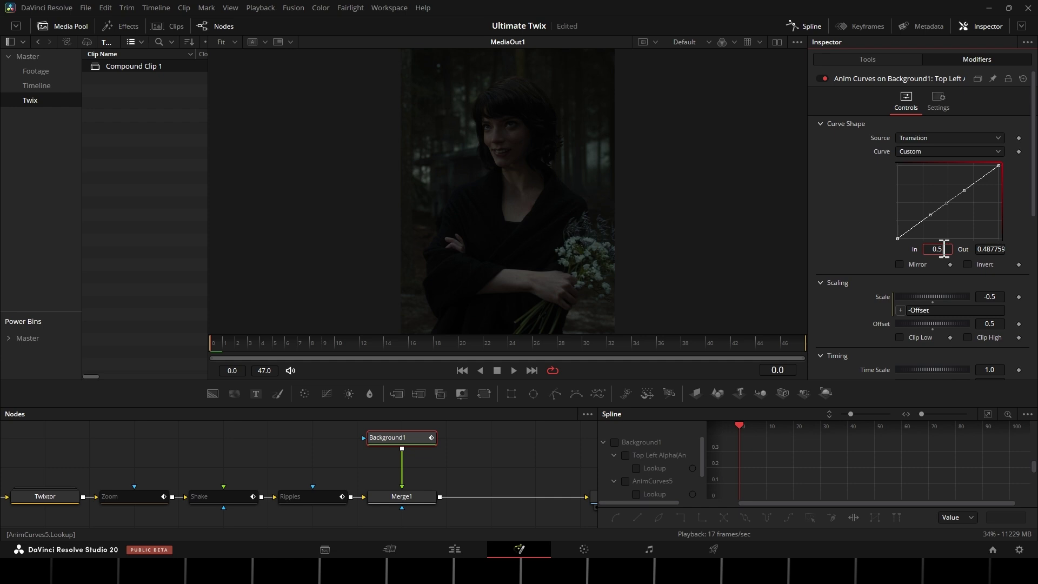
key("Tab")
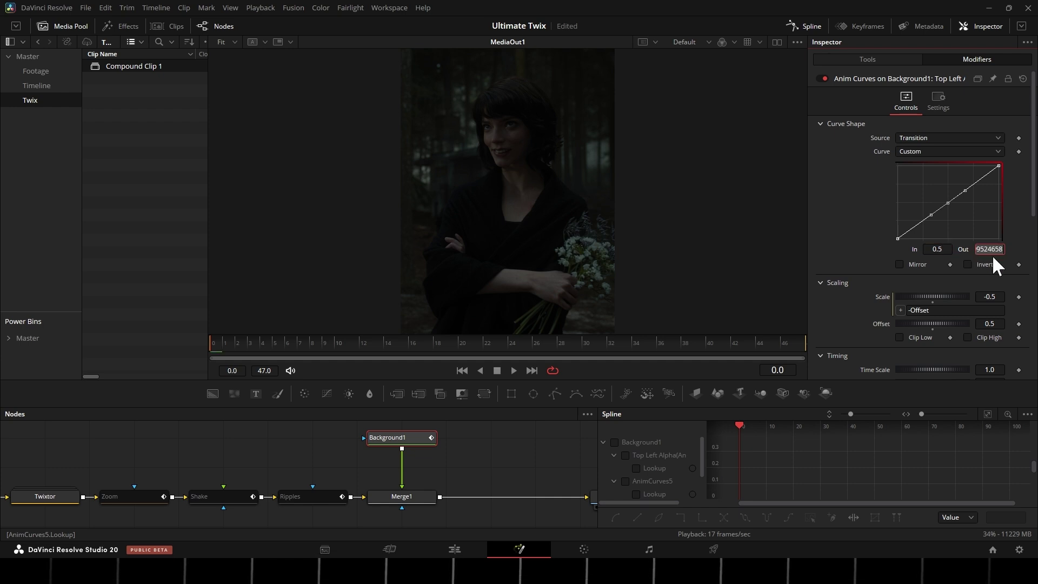
type("1")
key("Tab")
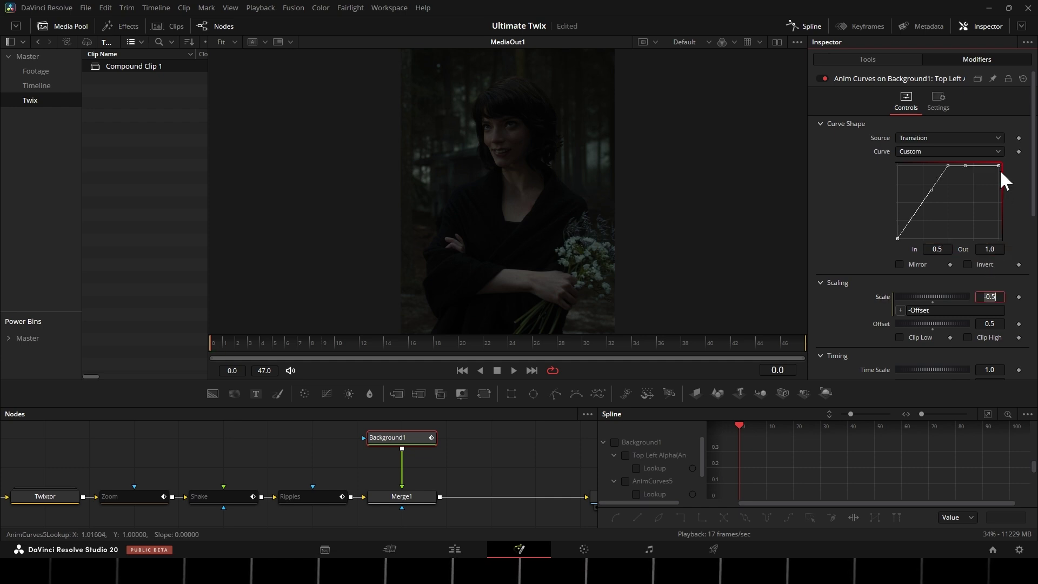
key("Return")
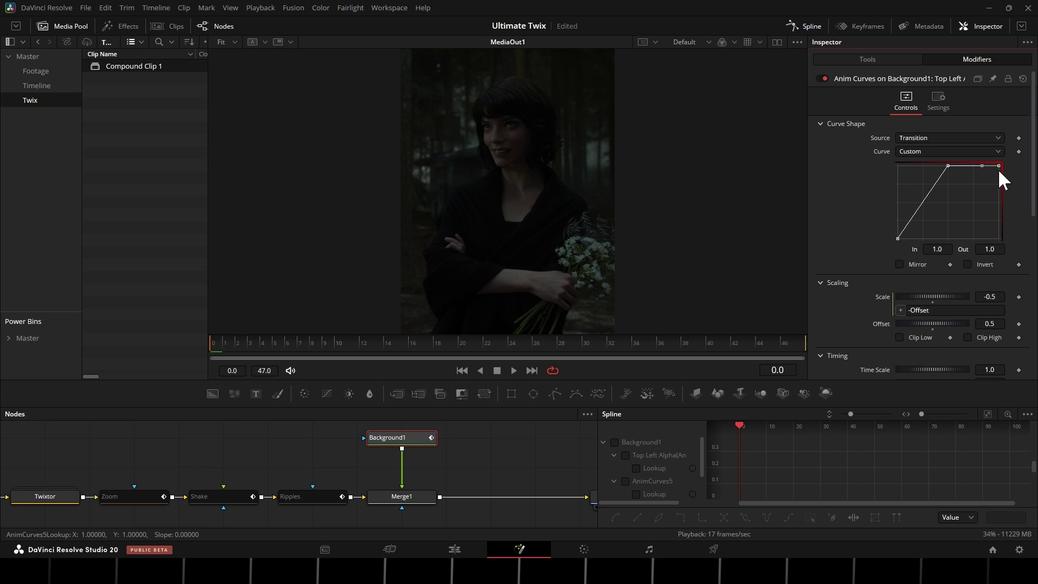
left_click(990, 249)
type("0")
key("Return")
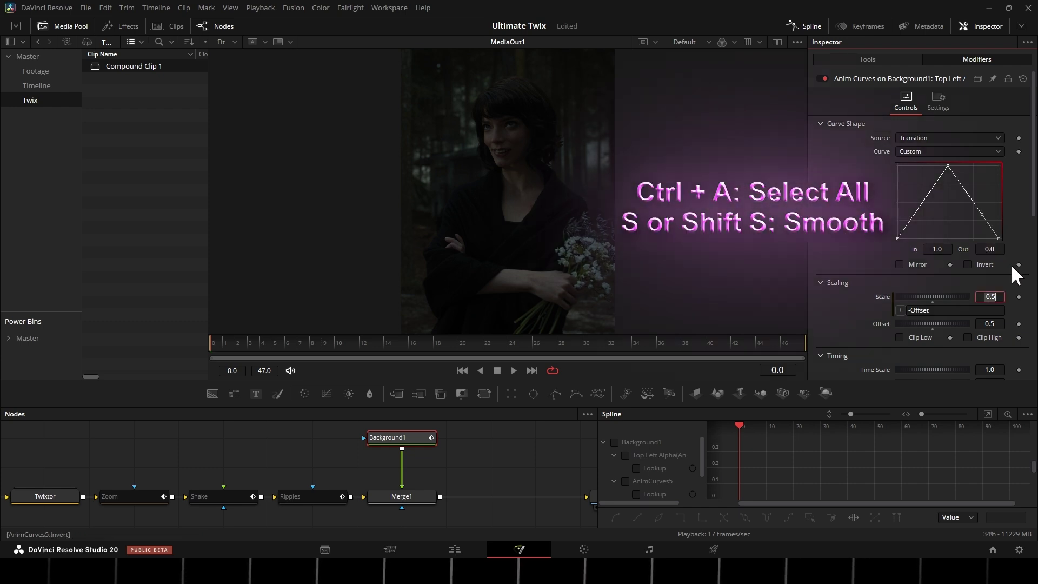
Smooth all curve points into a symmetric bell, adjust both sides, and preview playback.
left_click(955, 221)
key("ctrl+a")
key("s")
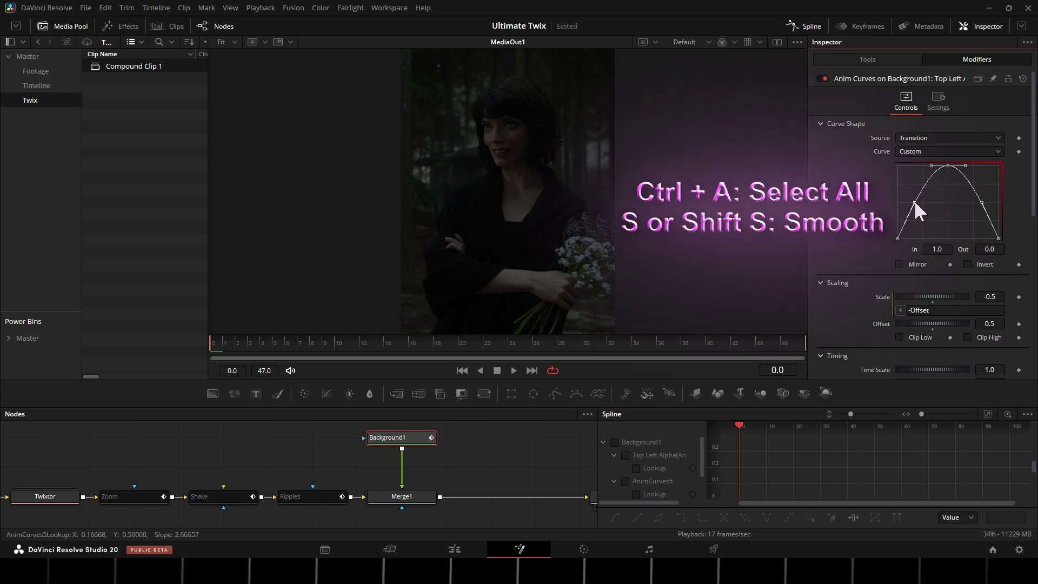
left_click_drag(913, 202, 900, 182)
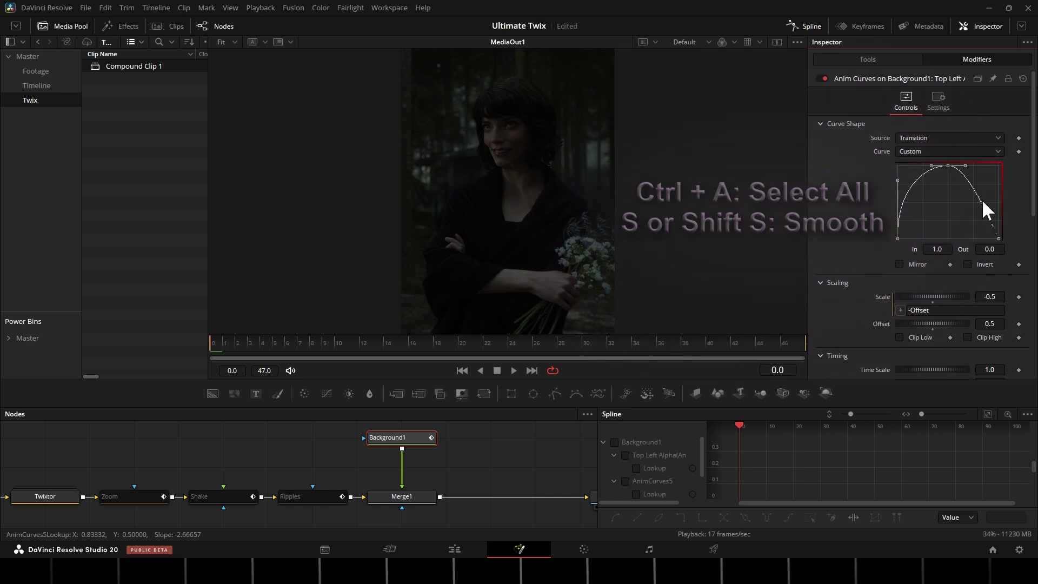
left_click_drag(982, 205, 1001, 179)
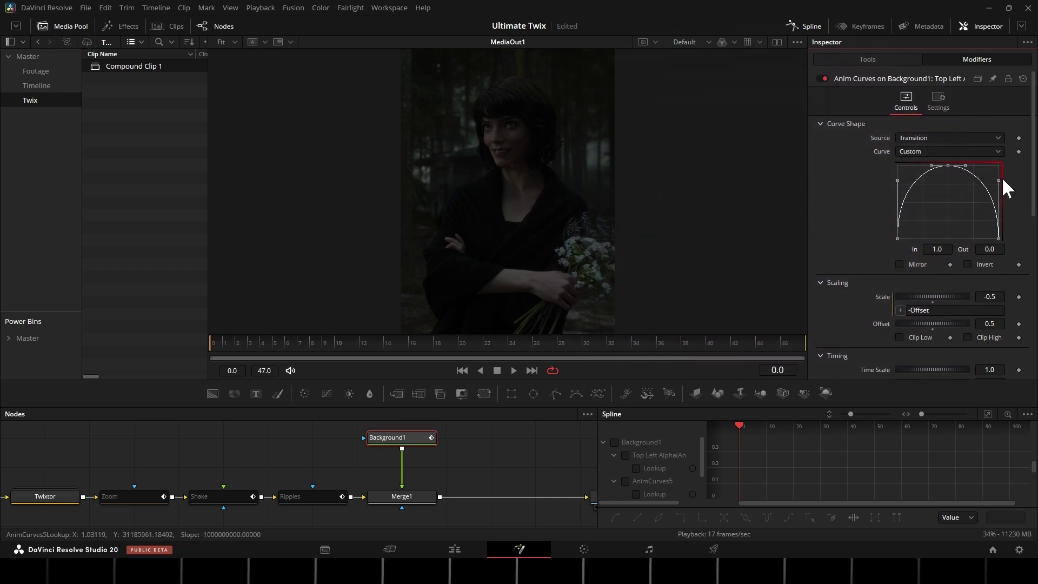
key("space")
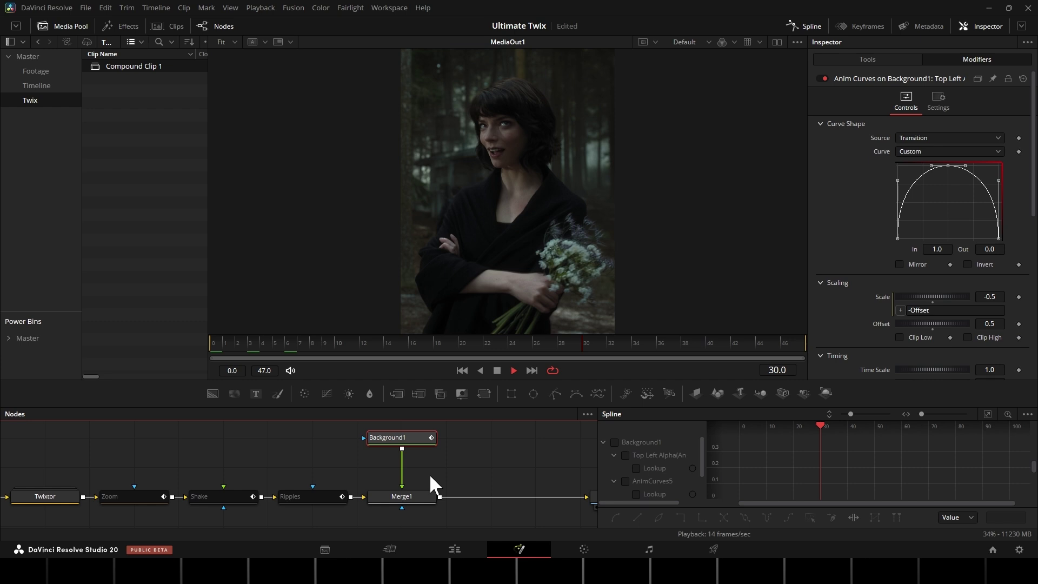
key("space")
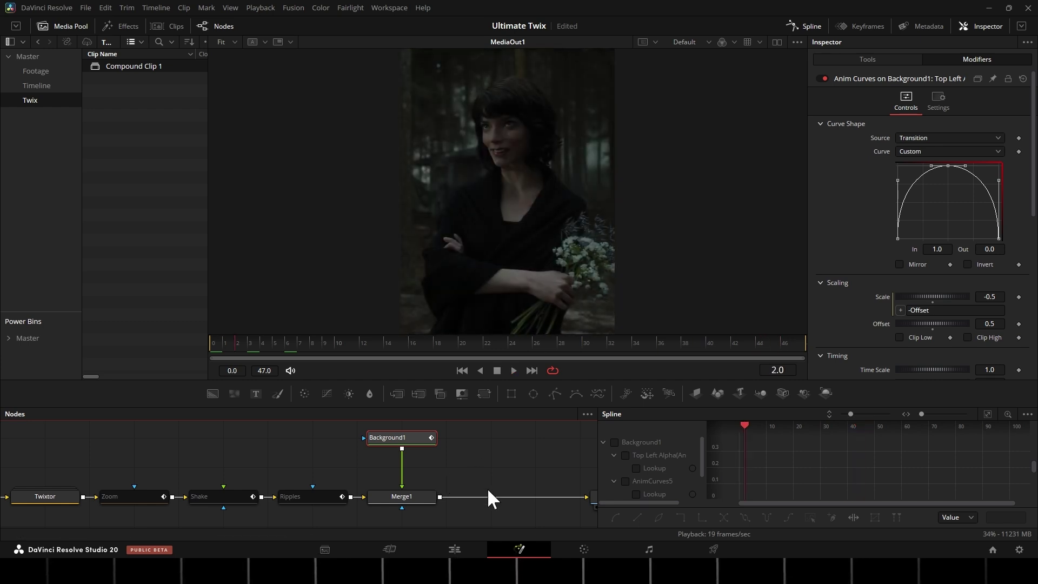
left_click_drag(487, 487, 334, 472)
Insert Merge2 between Merge1 and MediaOut1 and connect a new Background2 into it.
left_click(247, 489)
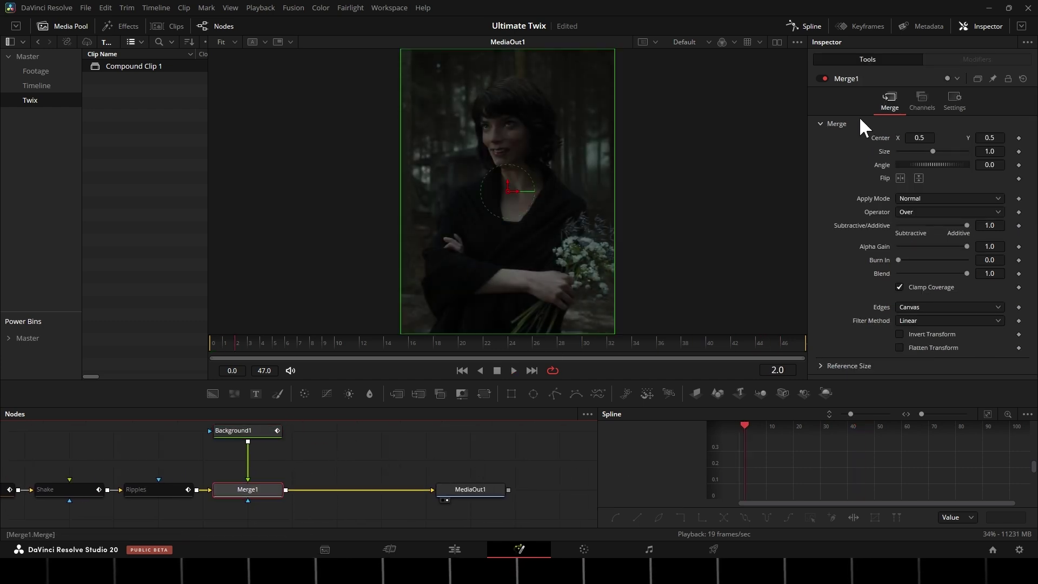
left_click_drag(369, 394, 349, 504)
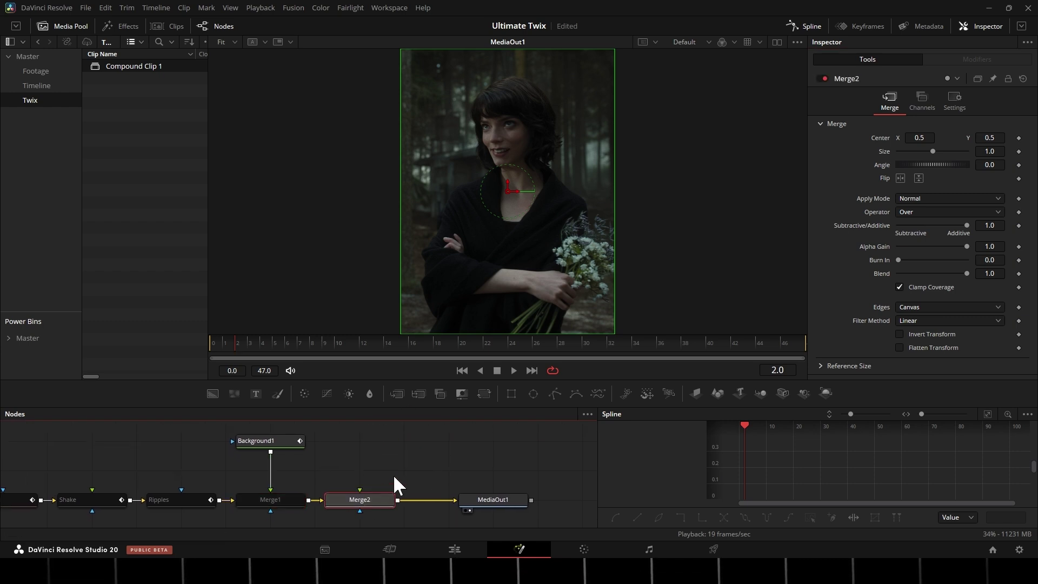
left_click_drag(213, 394, 356, 466)
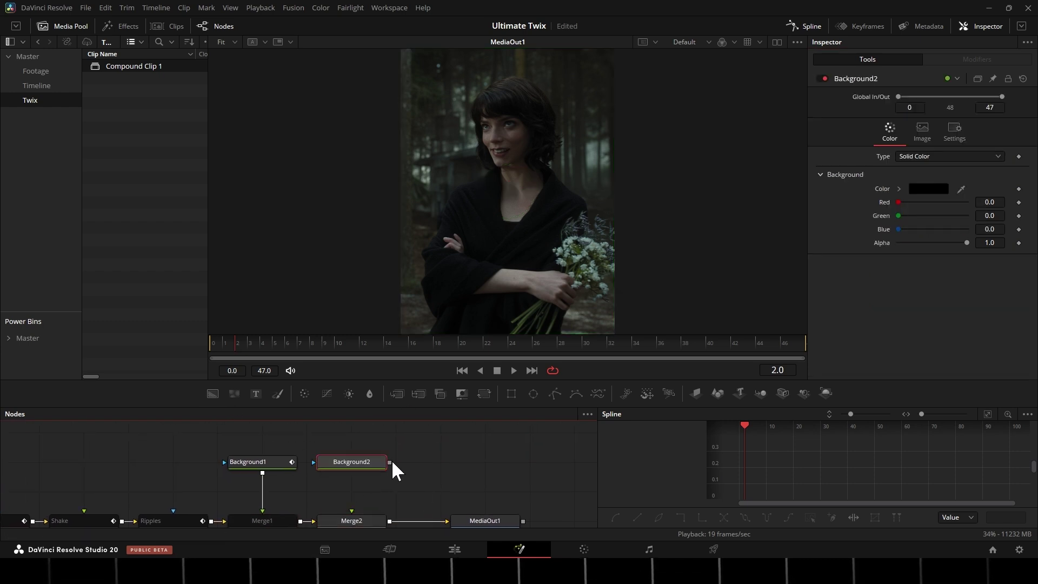
left_click_drag(390, 461, 367, 513)
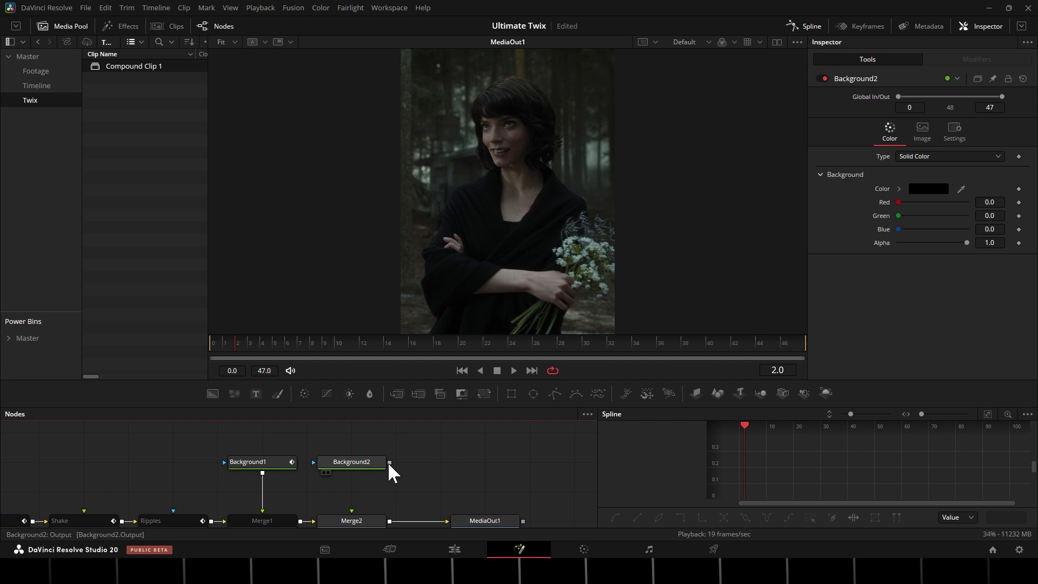
left_click_drag(388, 461, 357, 509)
Set Background2's colour to pure white and return to the first frame.
left_click(361, 458)
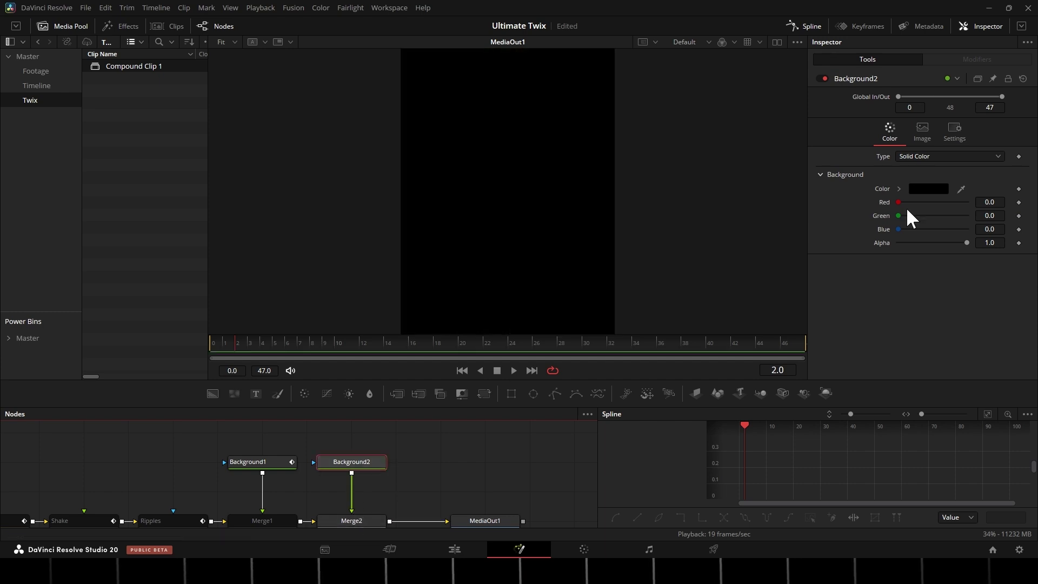
left_click(928, 188)
left_click_drag(644, 286, 645, 184)
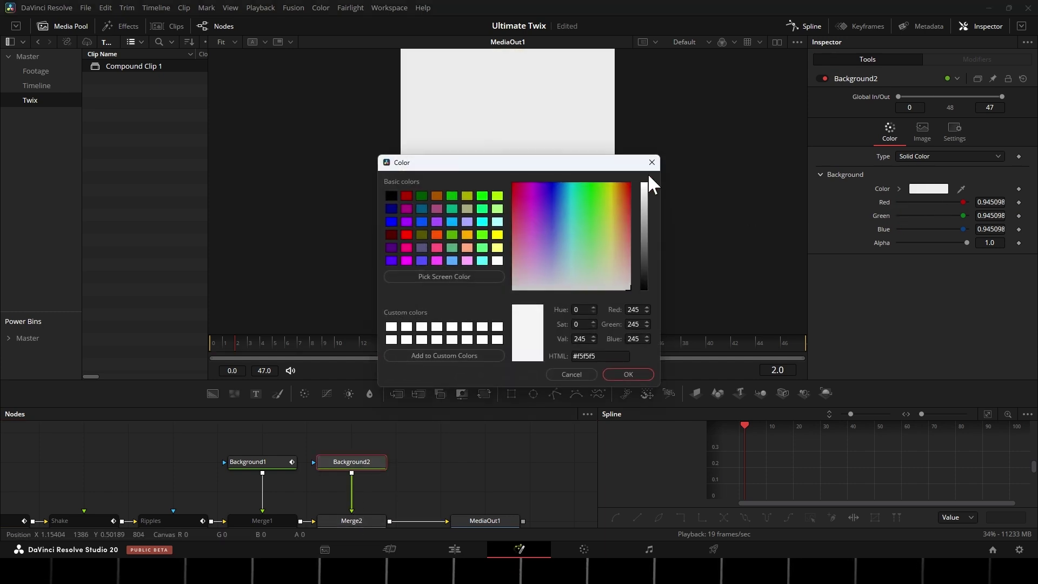
left_click(629, 374)
left_click(351, 520)
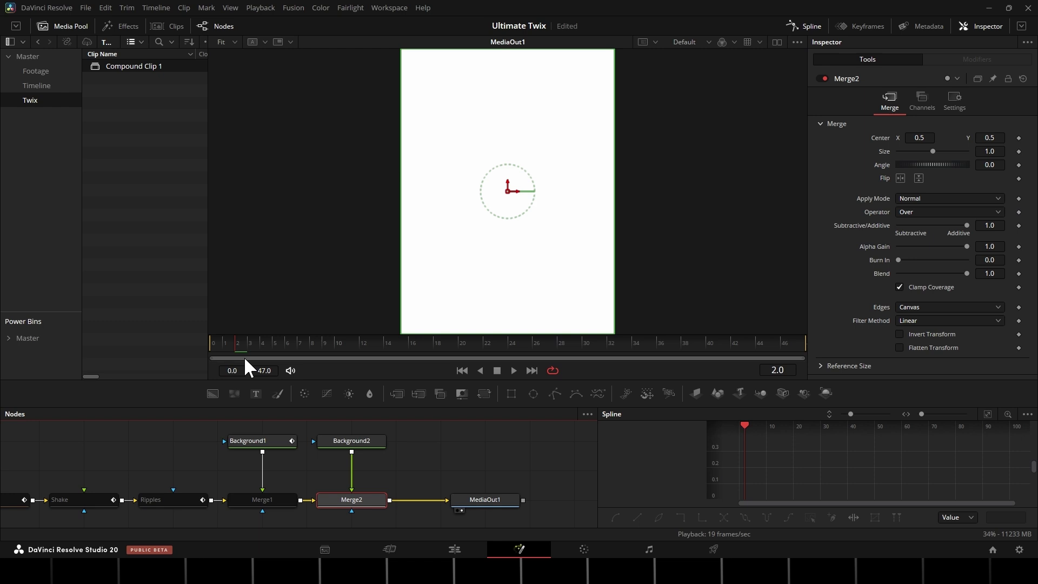
left_click(210, 341)
Drive Merge2's Blend with an Anim Curves modifier using a Custom curve.
right_click(882, 272)
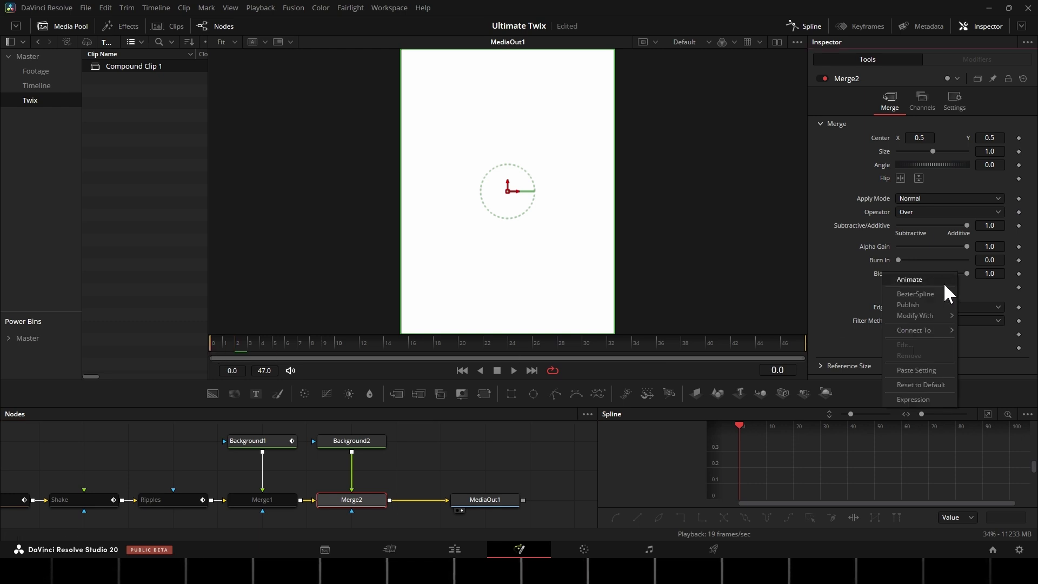
left_click(811, 315)
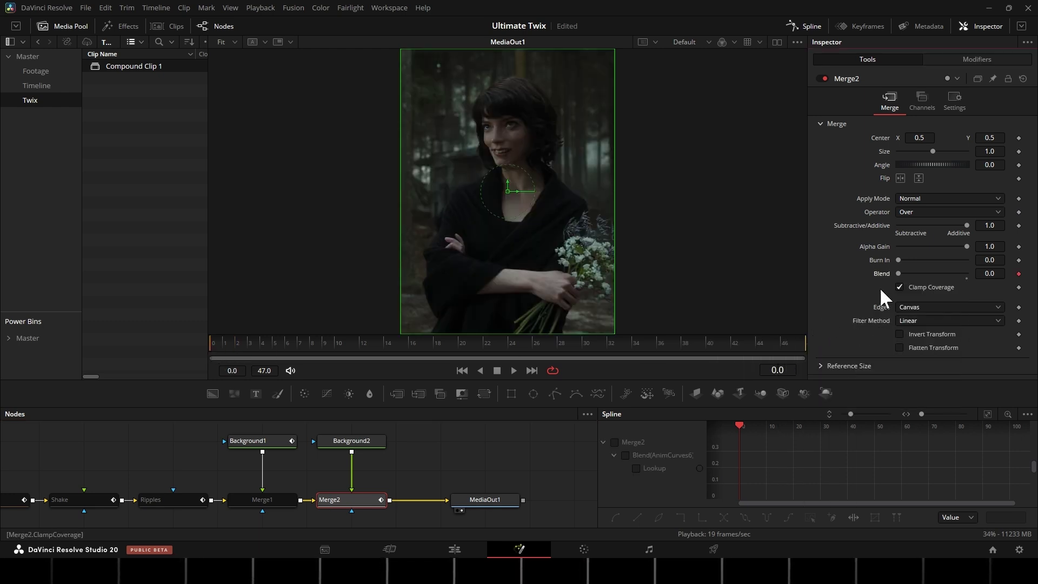
left_click(973, 58)
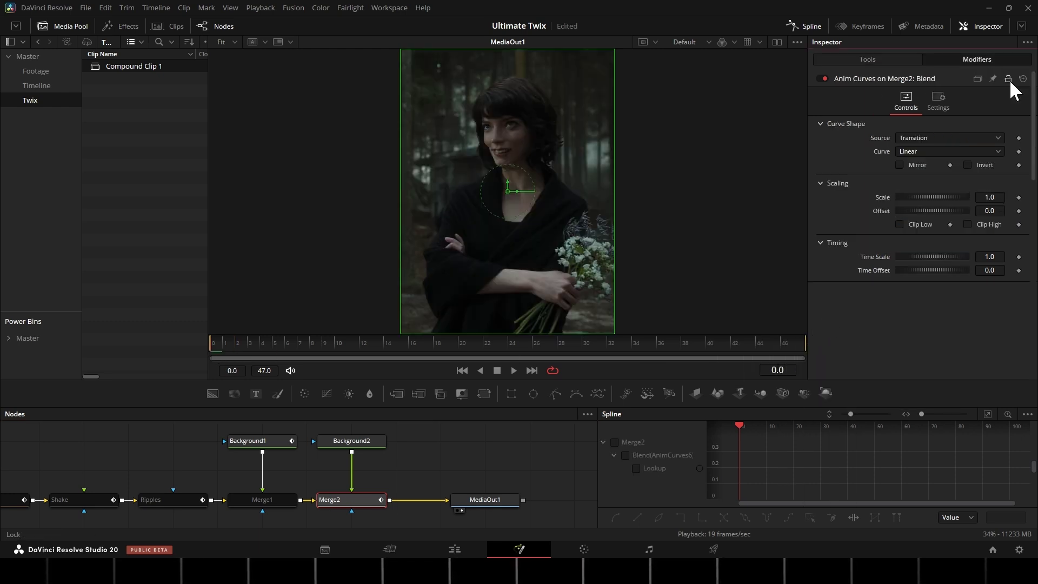
left_click(919, 150)
left_click(921, 194)
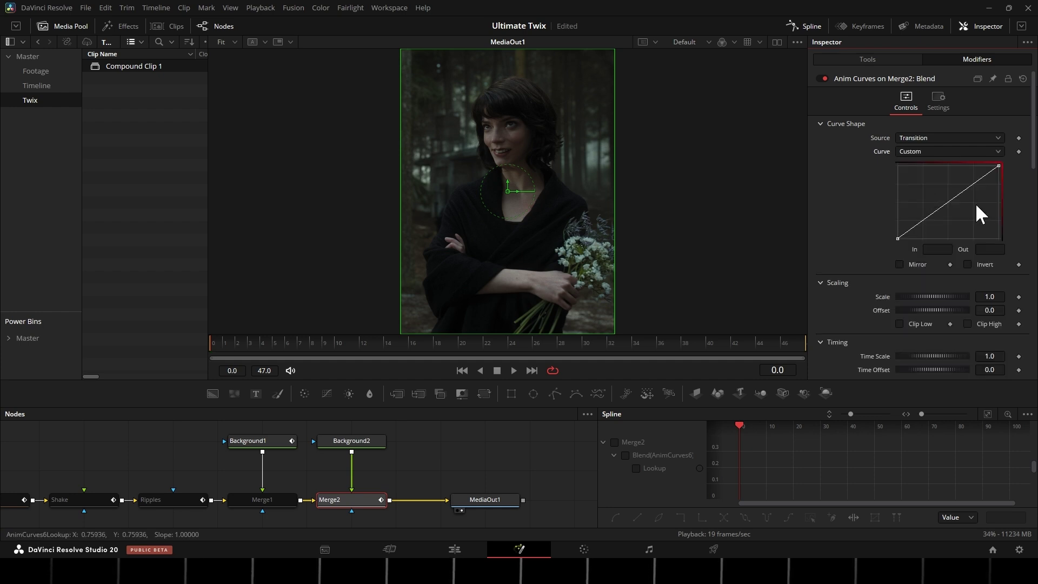
Set the curve Offset to 1 and Scale to the expression -Offset.
double_click(989, 310)
type("1")
key("Return")
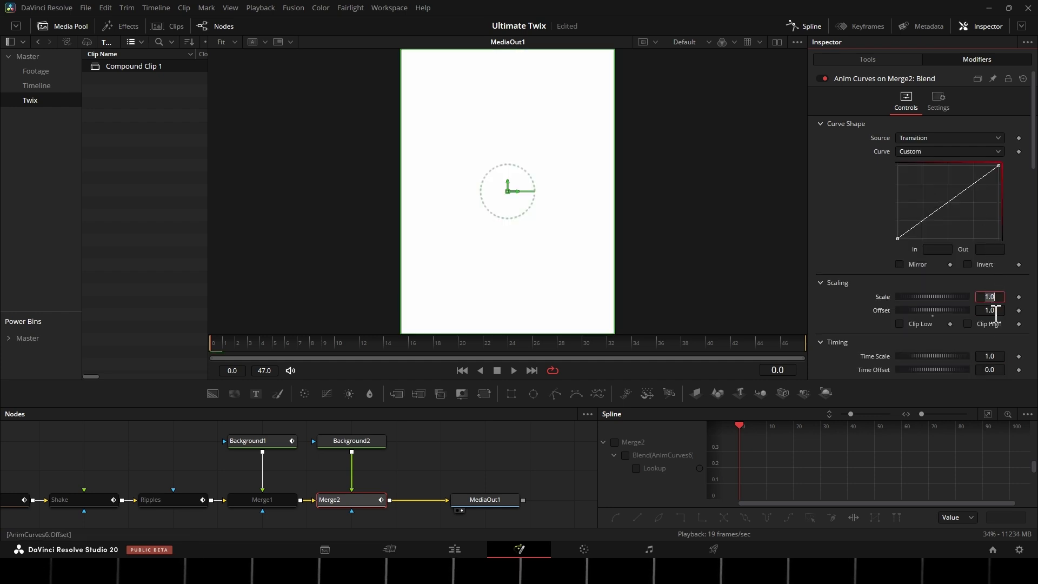
key("equal")
type("Offset")
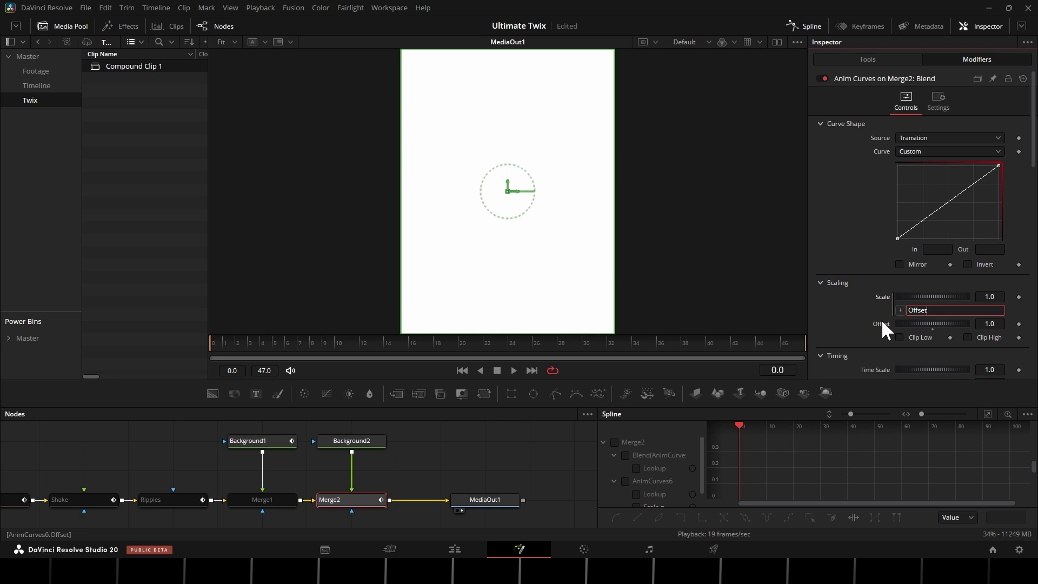
key("Home")
type("-")
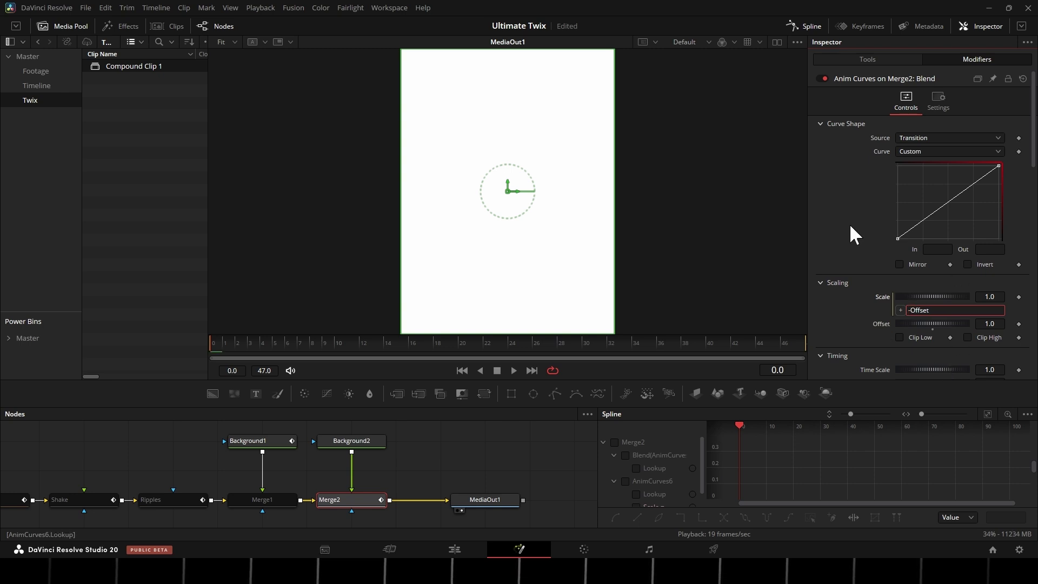
key("Return")
Bend the custom curve into an ease-out shape and preview playback.
left_click(930, 211)
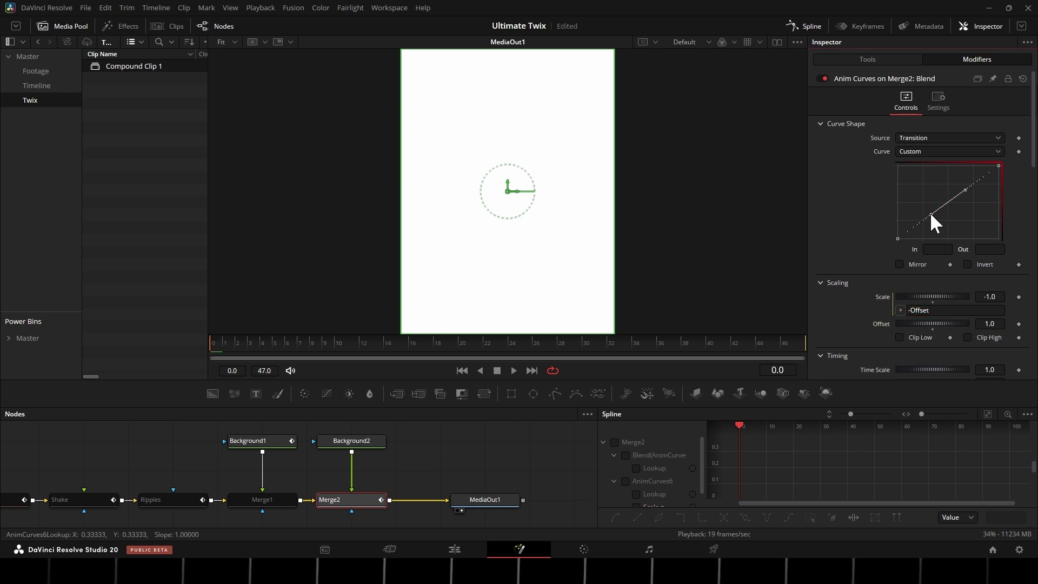
left_click_drag(930, 212, 901, 177)
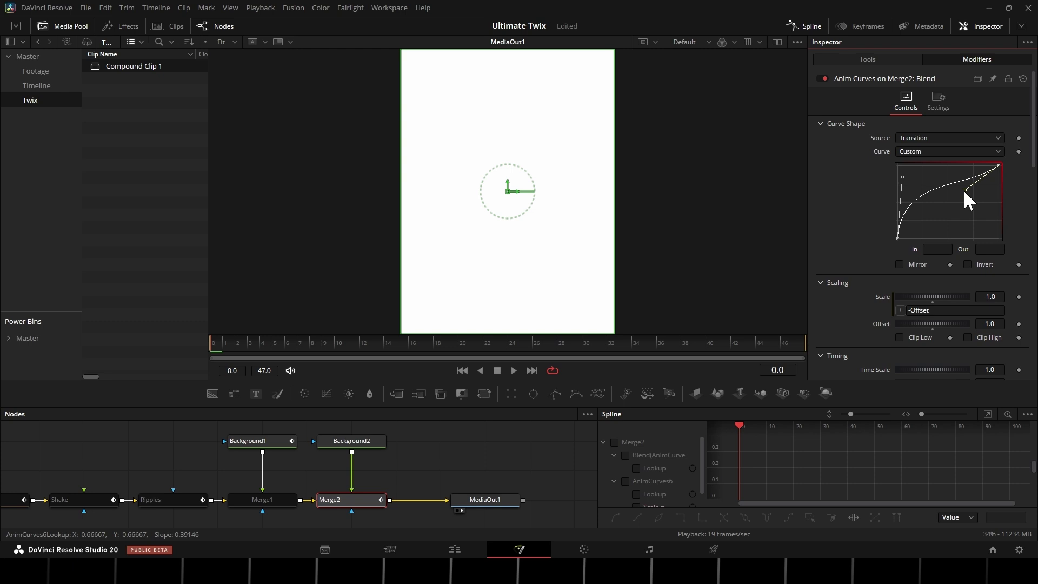
left_click_drag(963, 189, 906, 168)
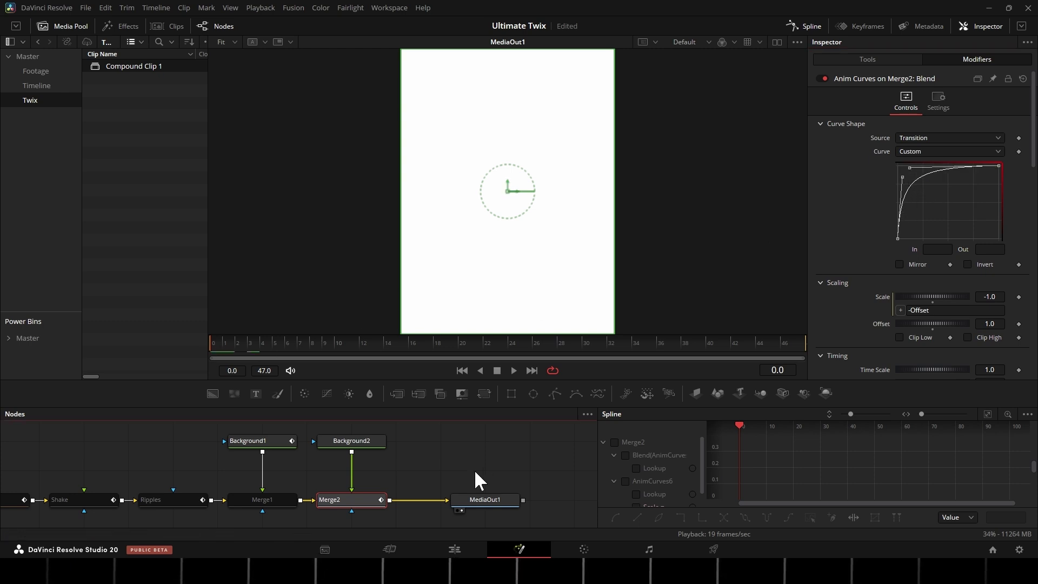
key("space")
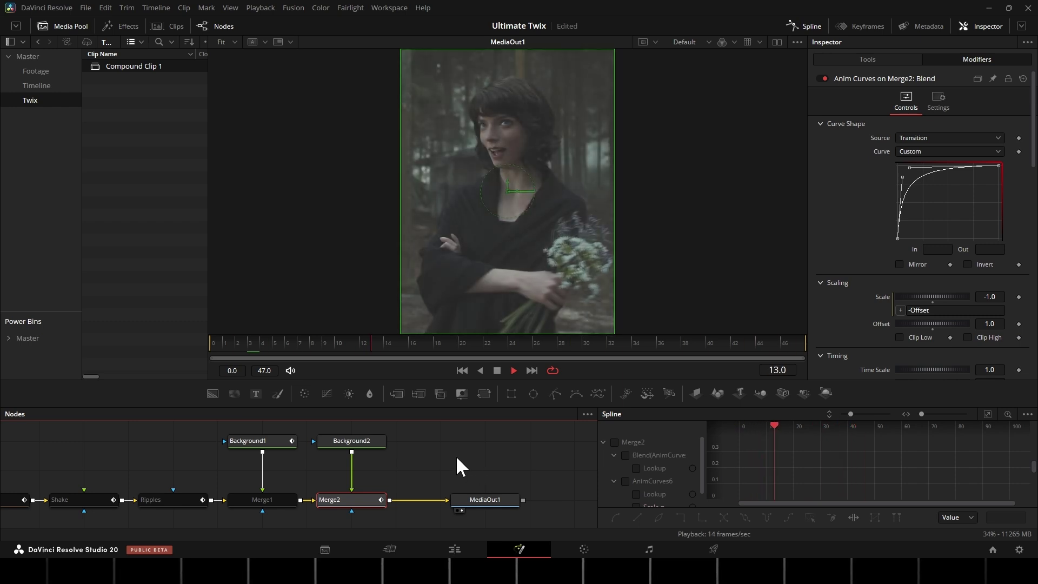
middle_click(457, 455)
Move MediaOut1 further right to make room for new nodes.
left_click(866, 59)
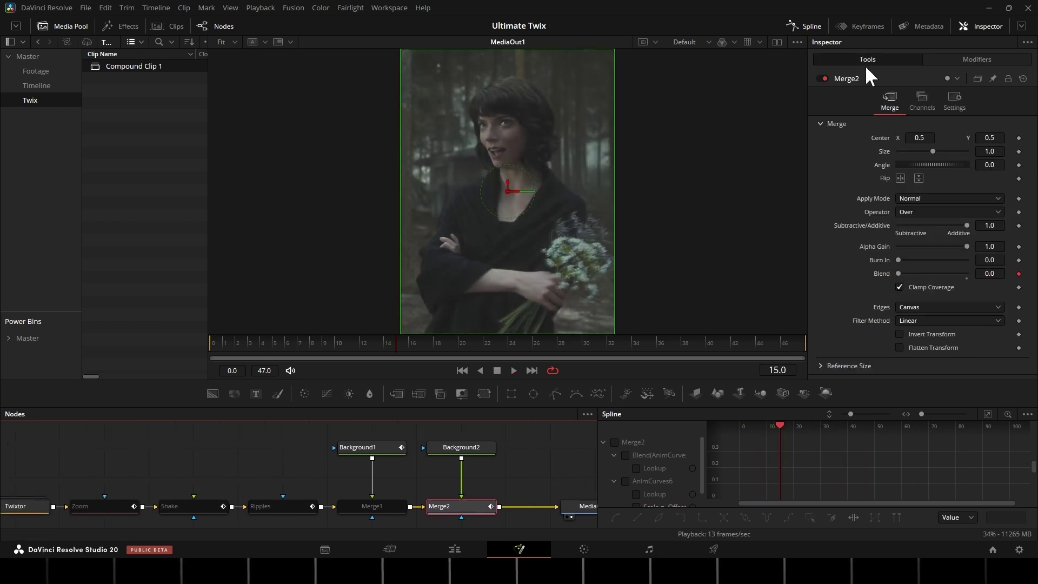
left_click(824, 77)
middle_click(454, 503)
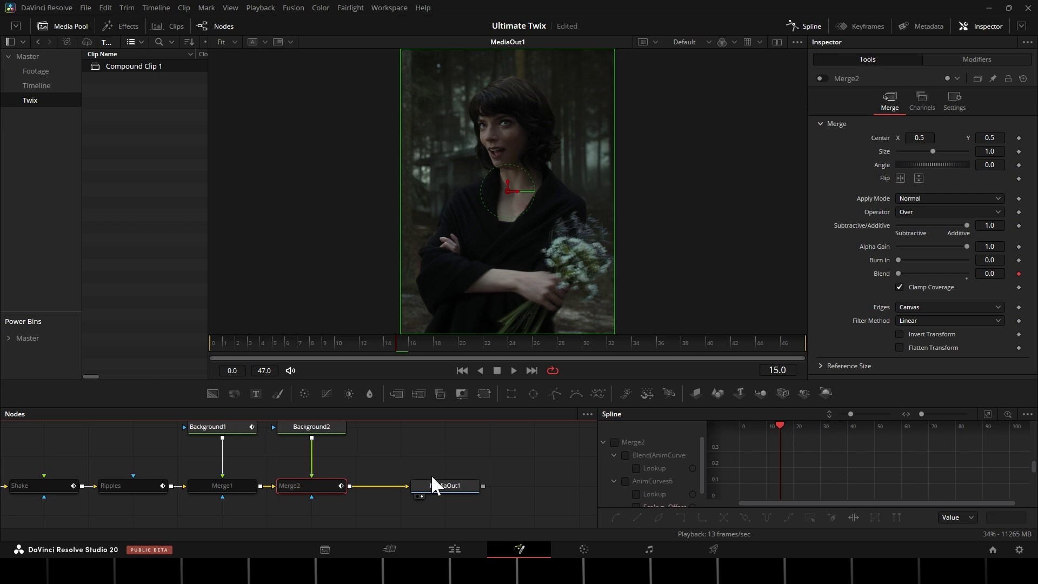
left_click_drag(436, 485, 557, 492)
Add GaussianBlur1 and route Merge2 through it into a new Merge3.
left_click(312, 486)
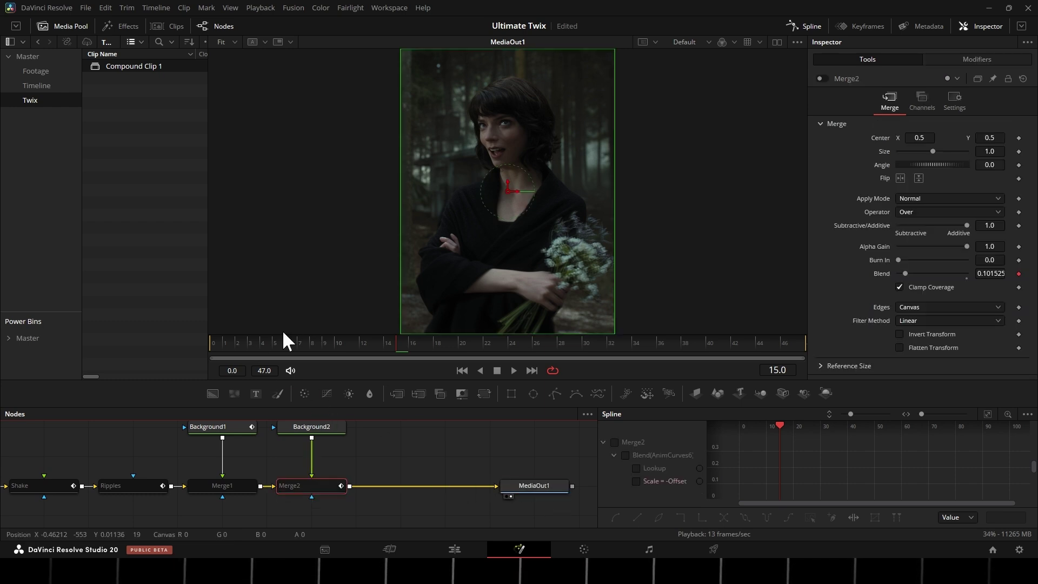
key("shift+space")
type("ripples")
type("gaus")
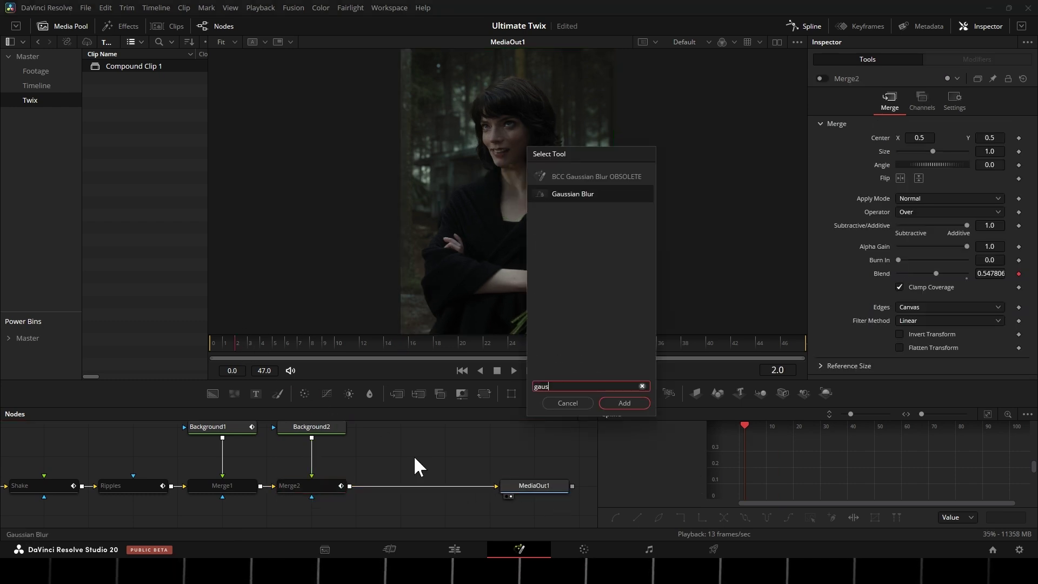
key("Return")
mouse_move(407, 455)
left_mouse_down()
mouse_move(413, 427)
mouse_move(397, 488)
left_mouse_up()
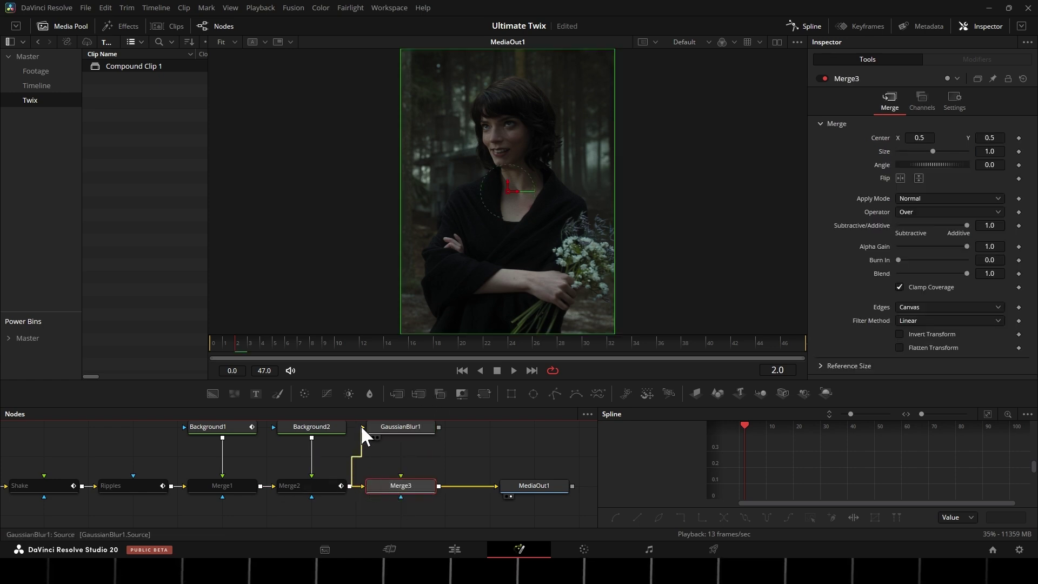
left_click_drag(401, 438, 401, 478)
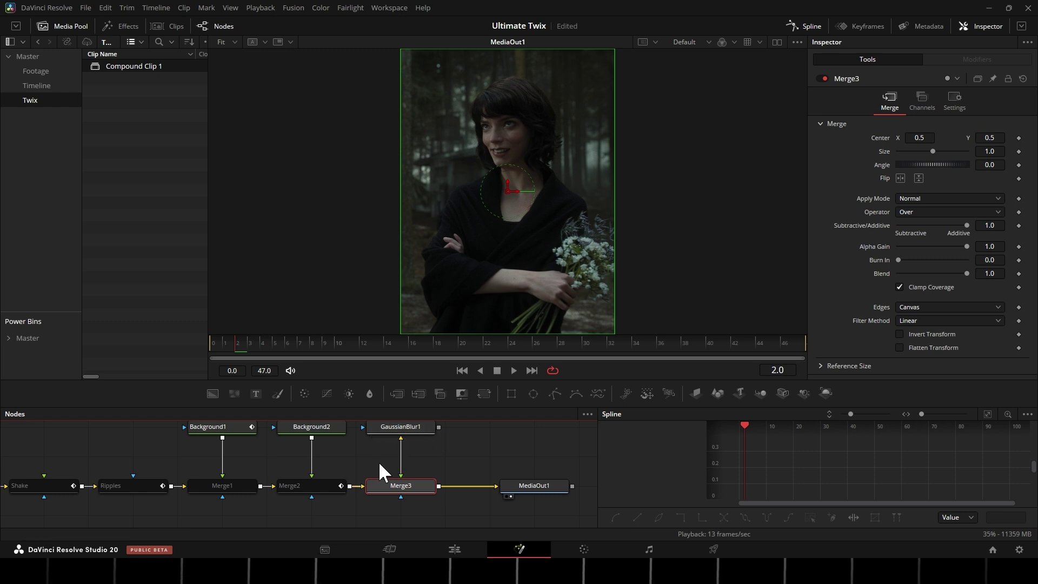
left_click(401, 427)
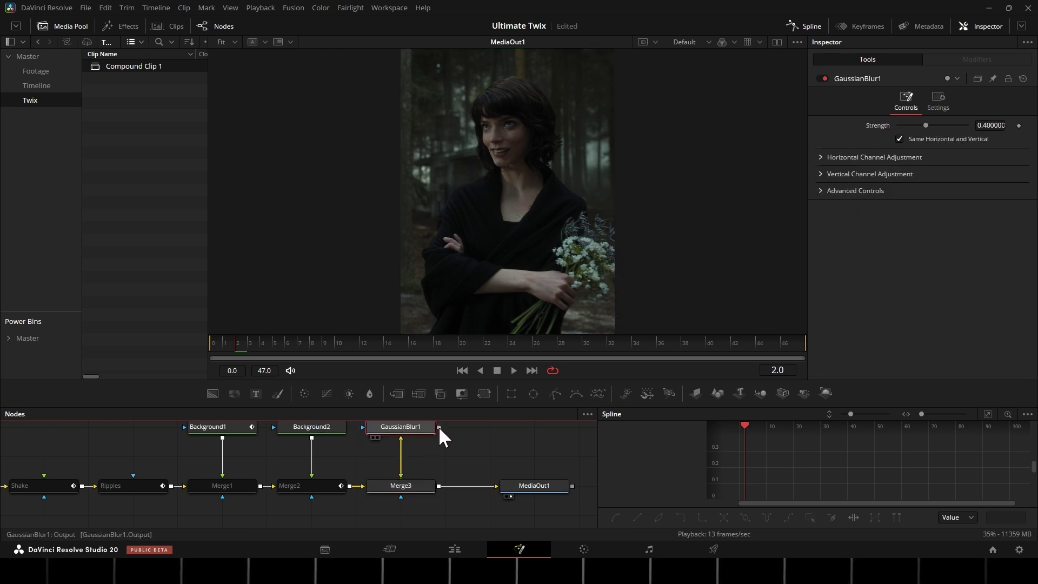
left_click_drag(439, 426, 412, 487)
left_click(415, 491)
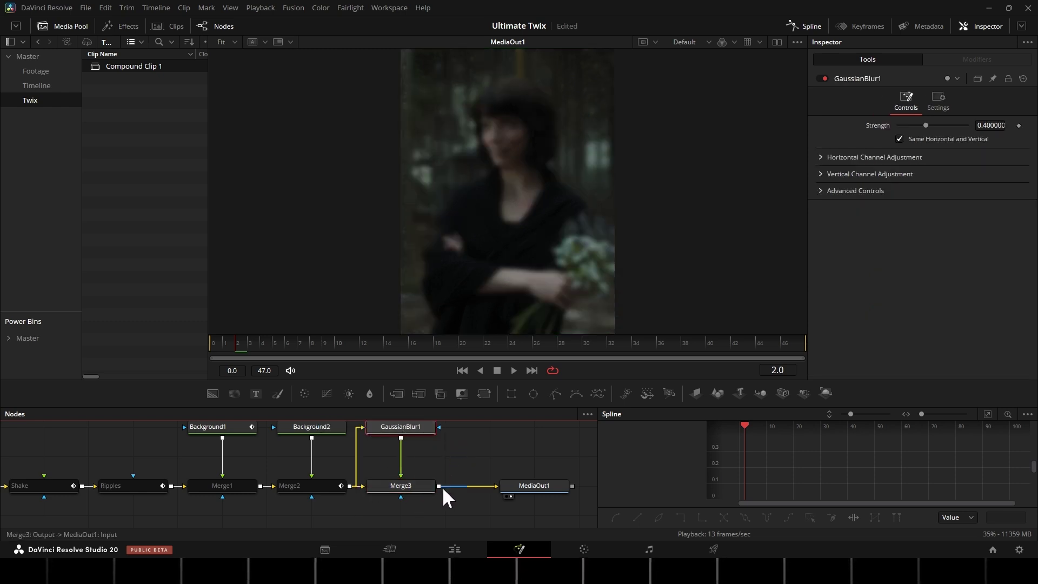
Set GaussianBlur1's Strength to 0.5, judging it at frame 13.
left_click(351, 343)
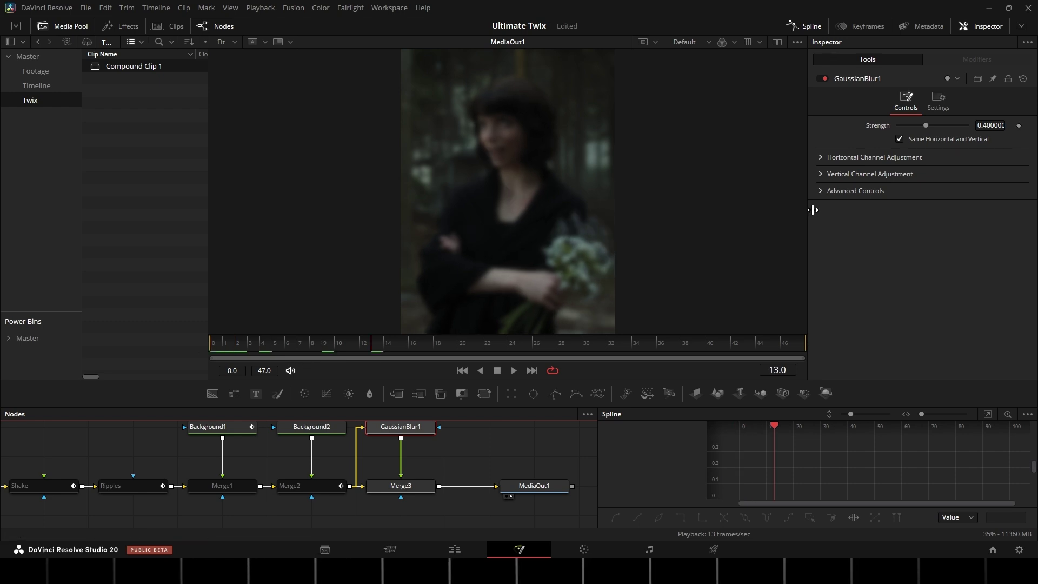
left_click_drag(926, 126, 931, 127)
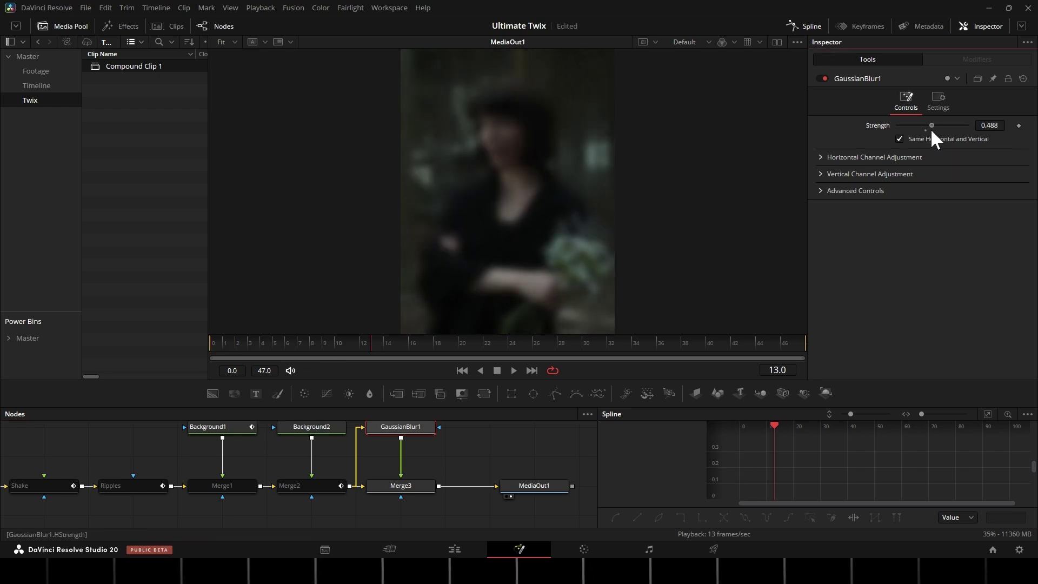
double_click(991, 125)
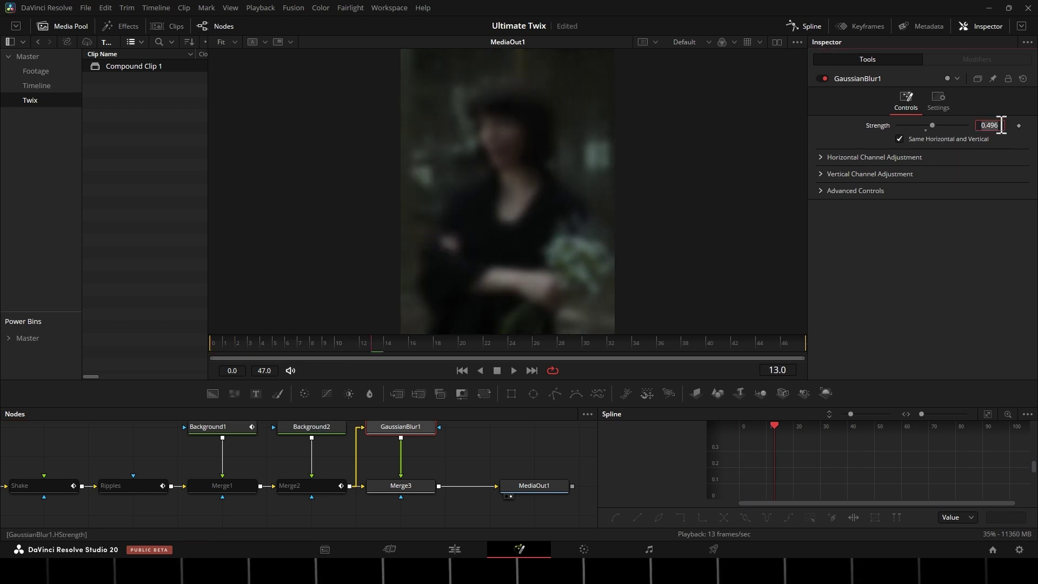
type("0.5")
key("Return")
left_click(400, 485)
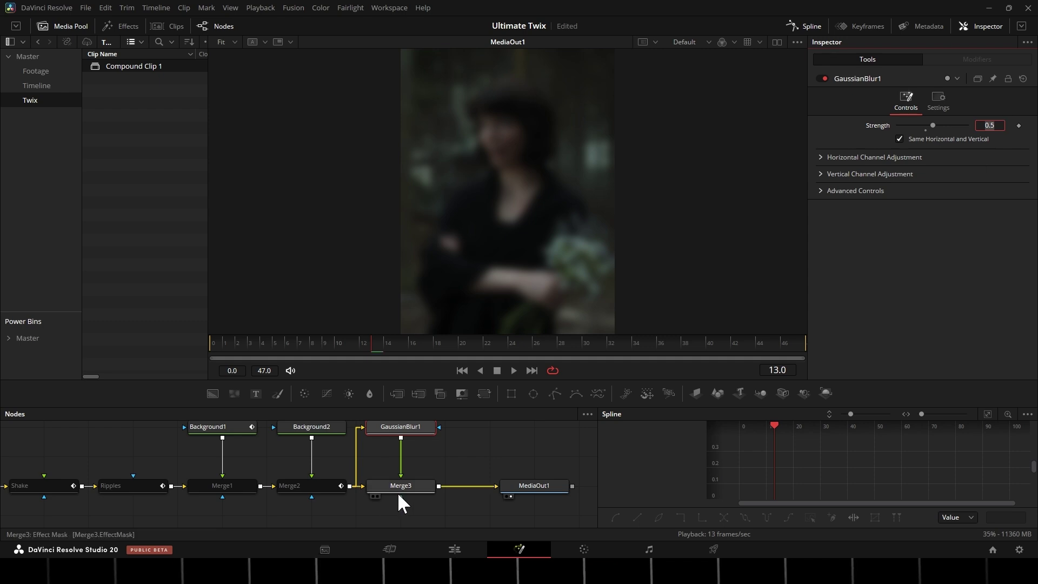
Drive Merge3's Blend with an Anim Curves modifier.
left_click(213, 342)
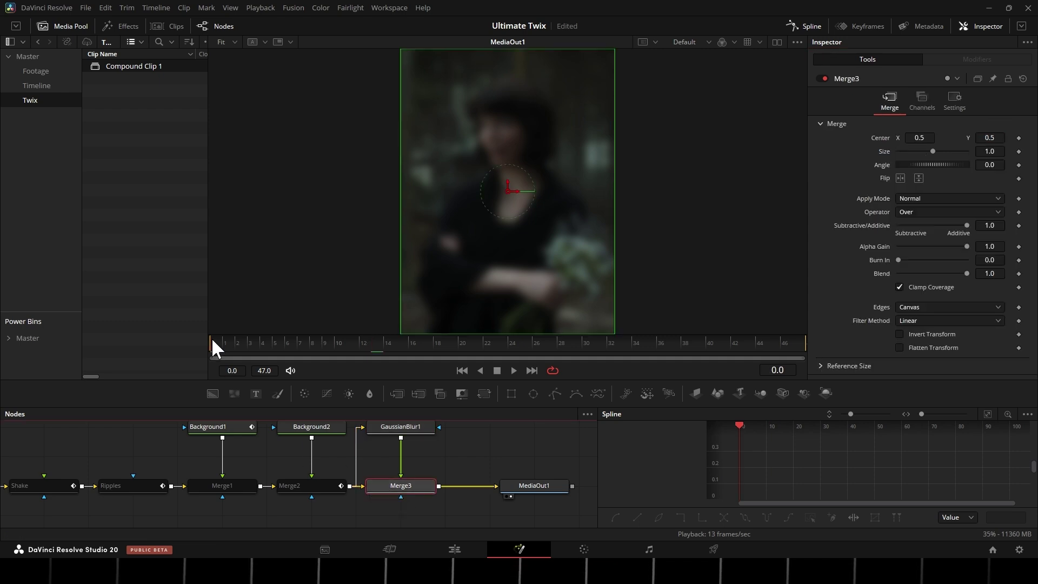
right_click(880, 273)
mouse_move(918, 316)
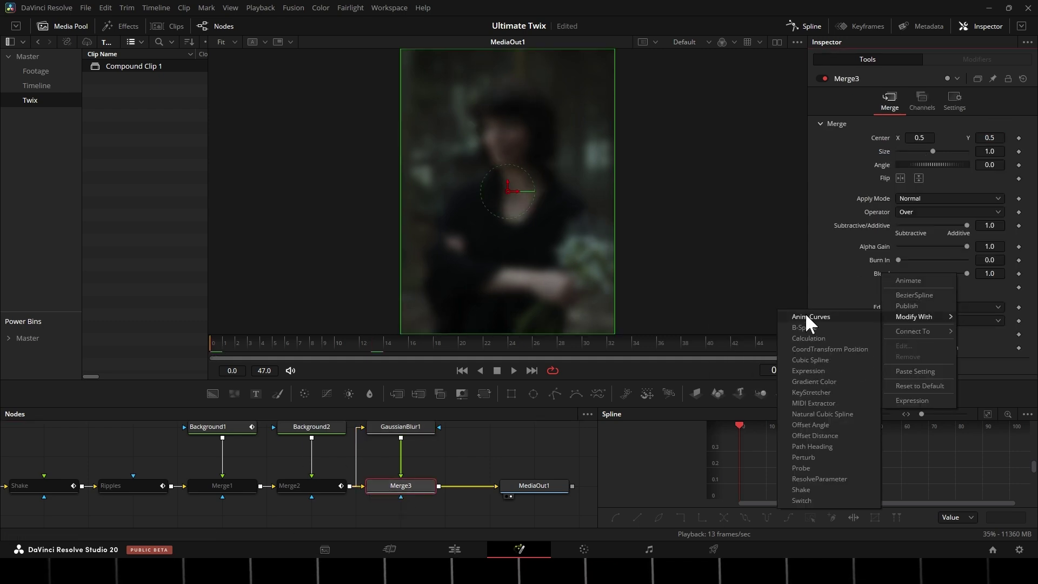
left_click(805, 311)
left_click(977, 60)
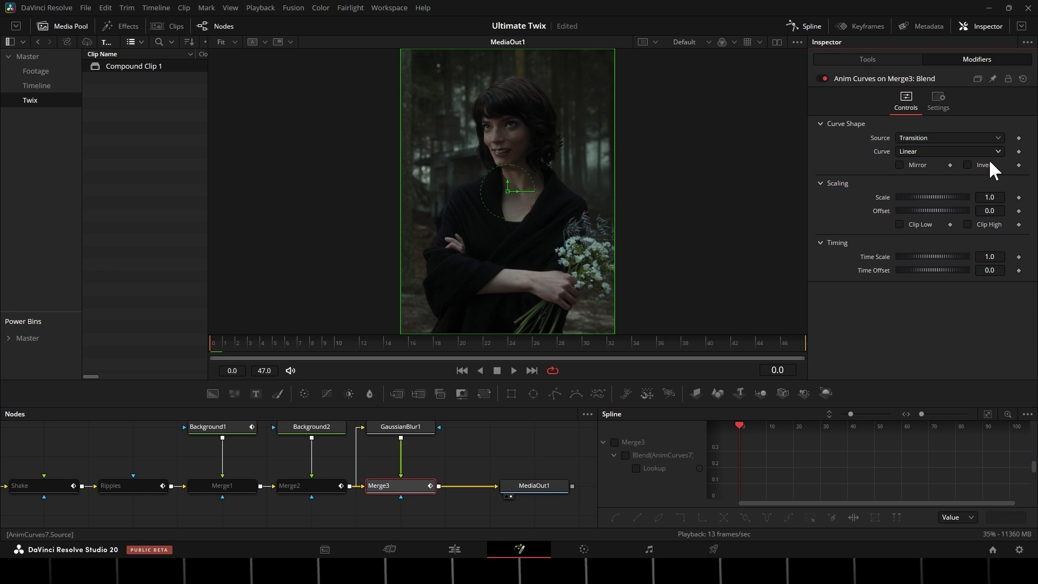
Set the Merge3 curve Offset to 1 and Scale to the expression -Offset.
double_click(992, 212)
type("1")
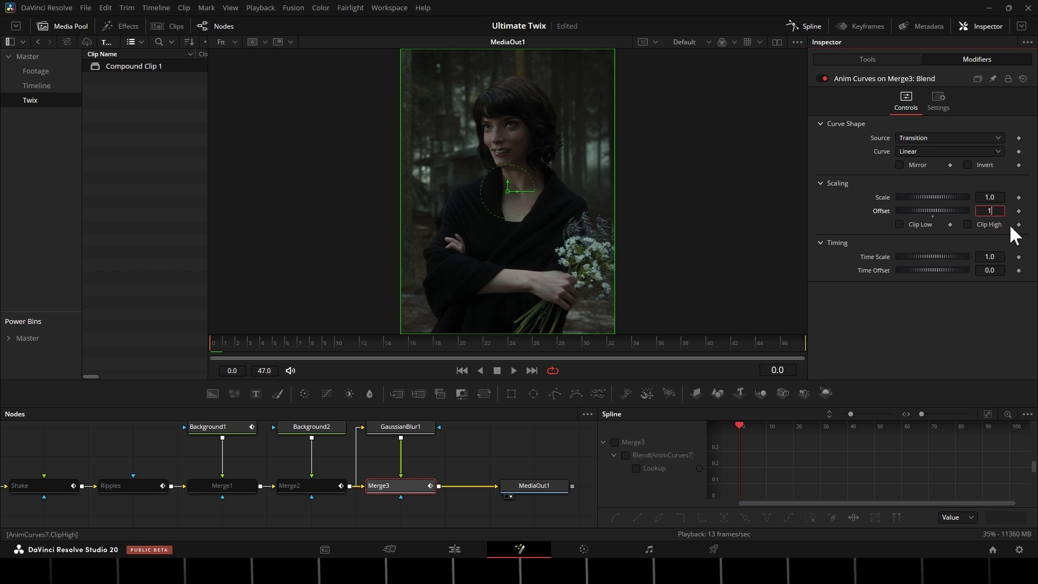
key("Tab")
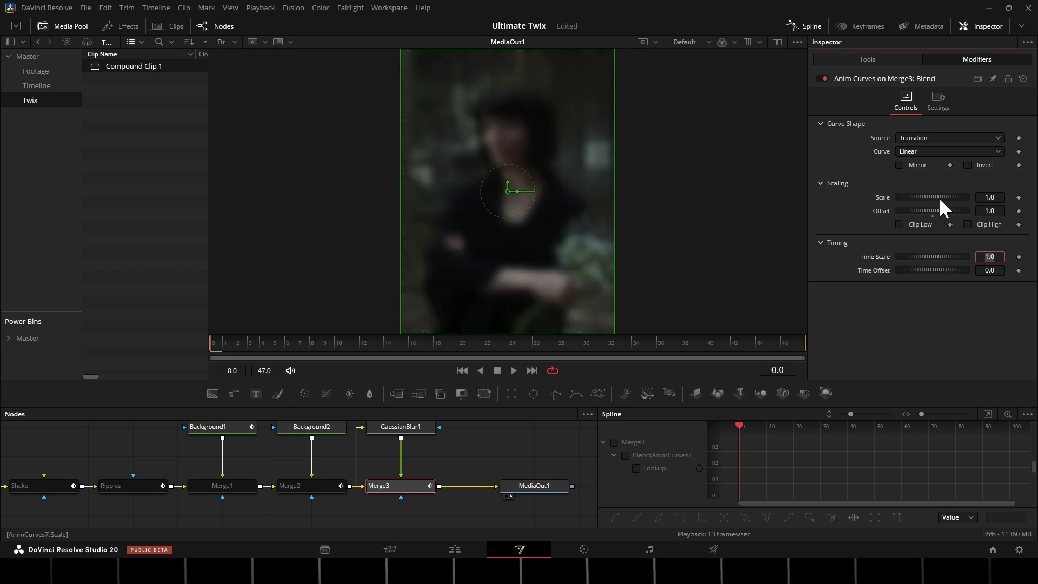
double_click(989, 197)
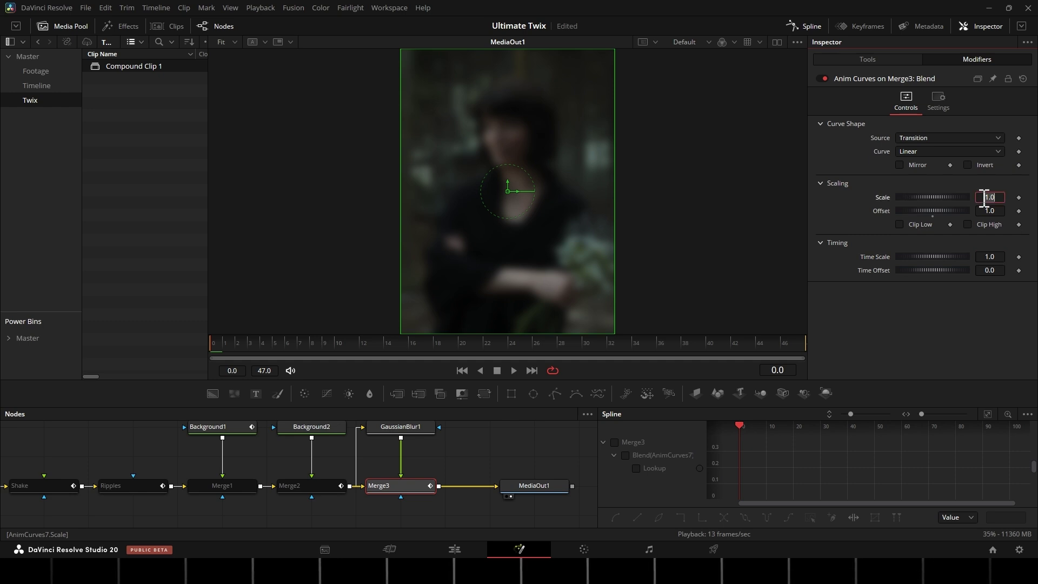
type("=")
left_click(911, 210)
type("Offset")
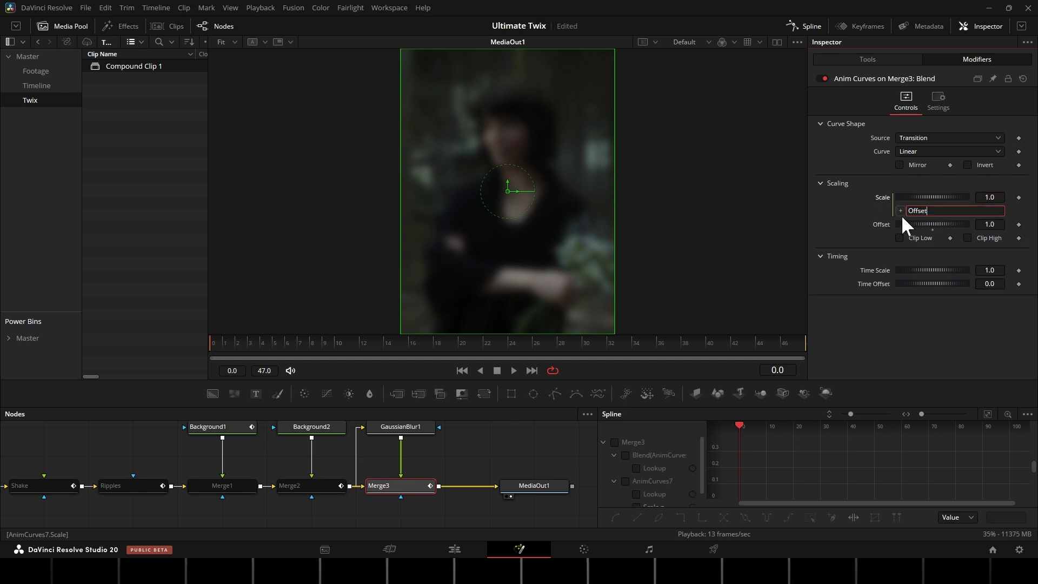
type("-")
key("Return")
Make the curve Custom, with middle point In 0.5/Out 1 and end point Out 0.
left_click(918, 152)
left_click(913, 190)
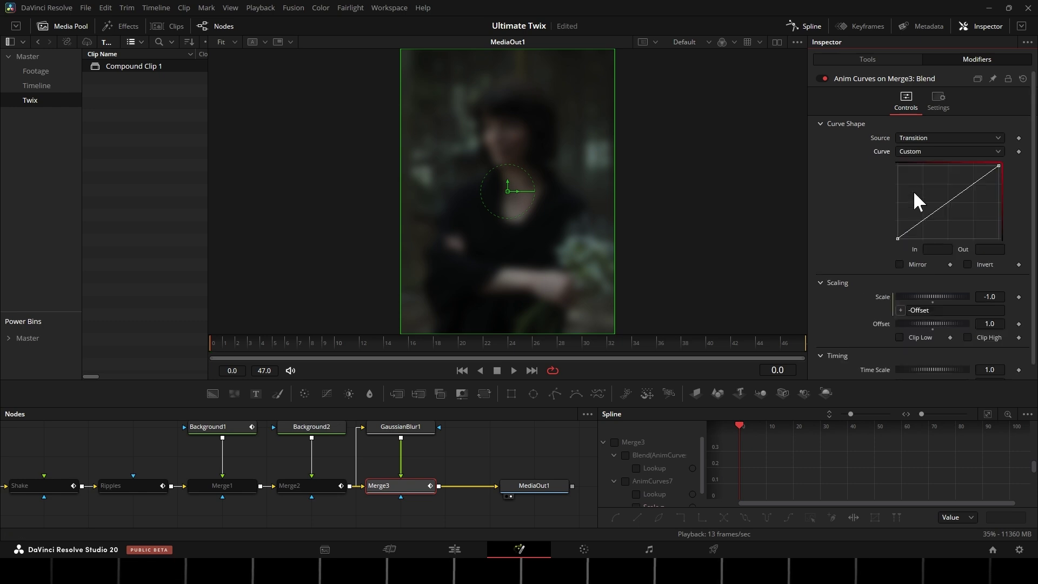
left_click(947, 200)
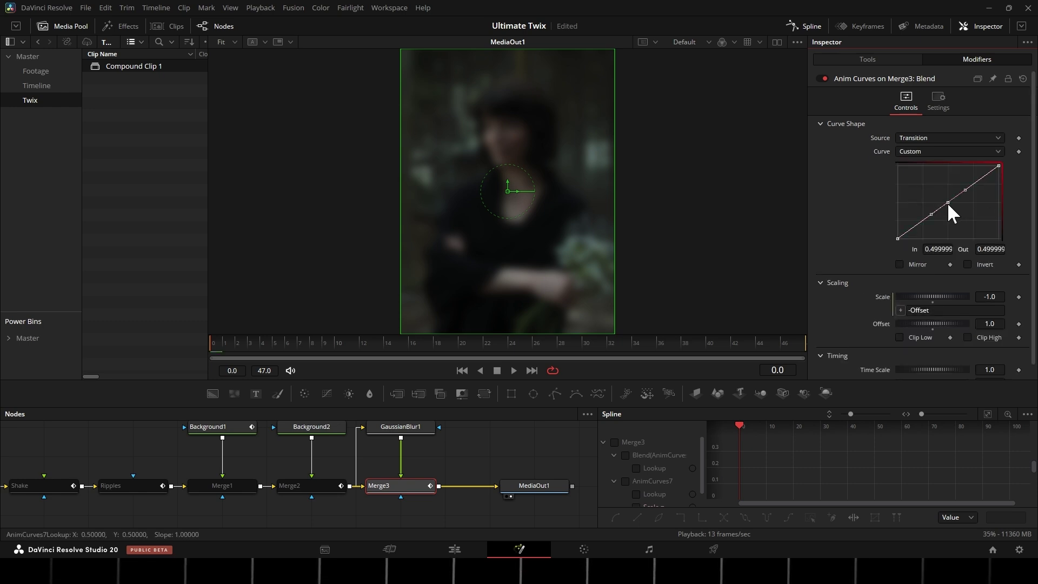
double_click(937, 248)
type("0.5")
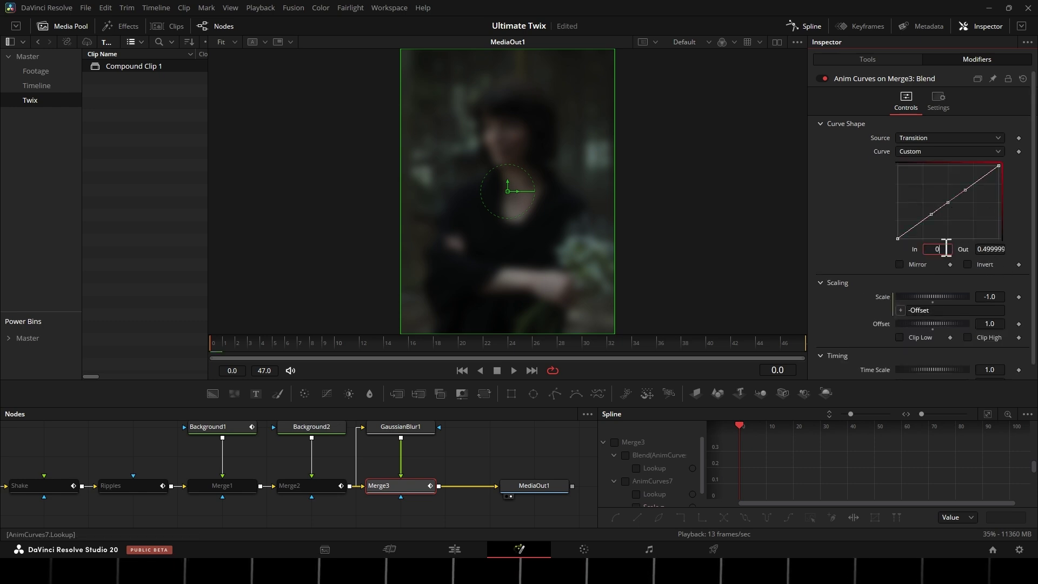
double_click(989, 249)
type("1")
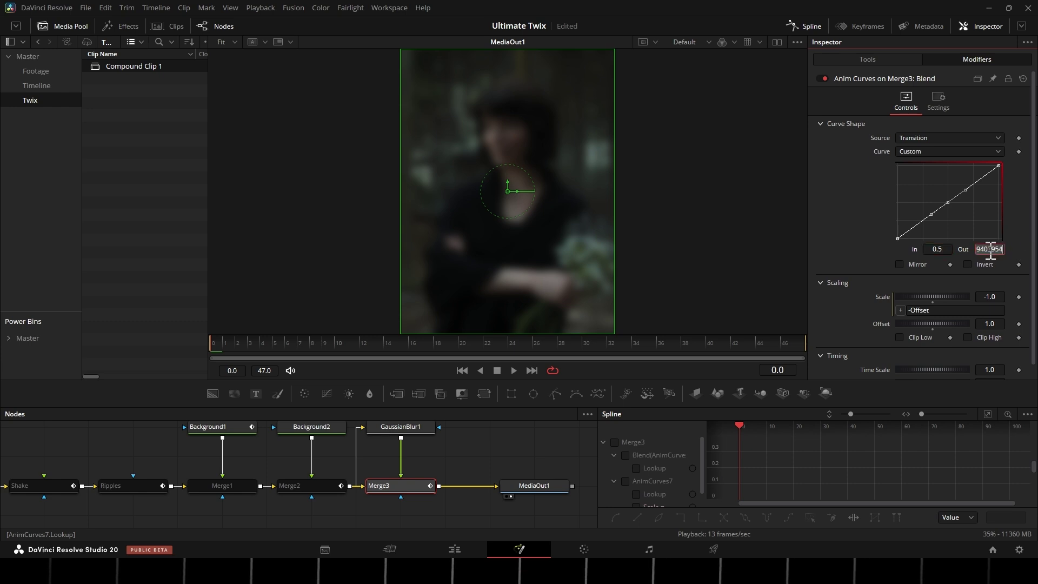
key("Return")
left_click(998, 167)
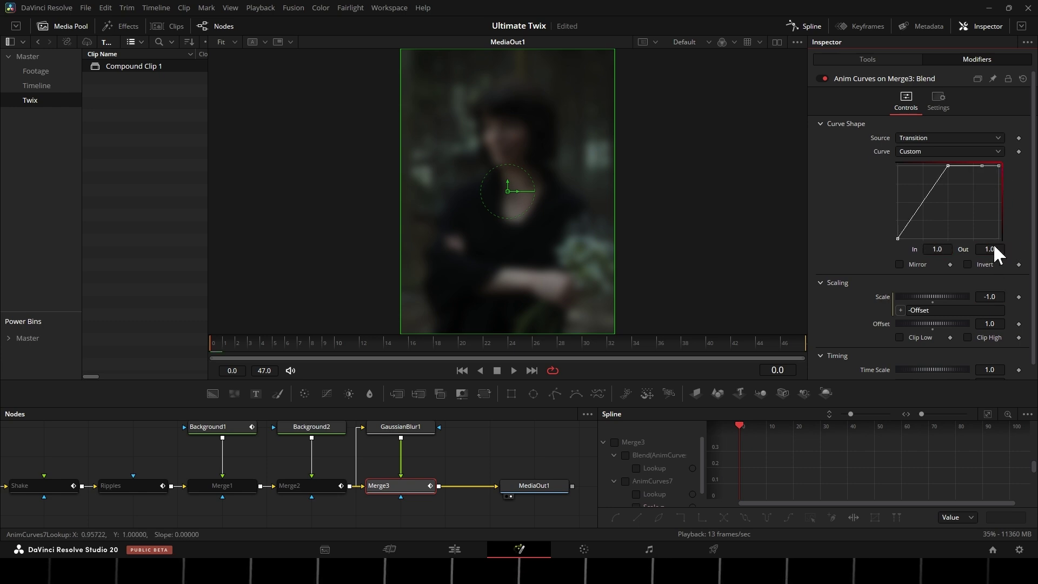
double_click(989, 248)
type("0")
key("Return")
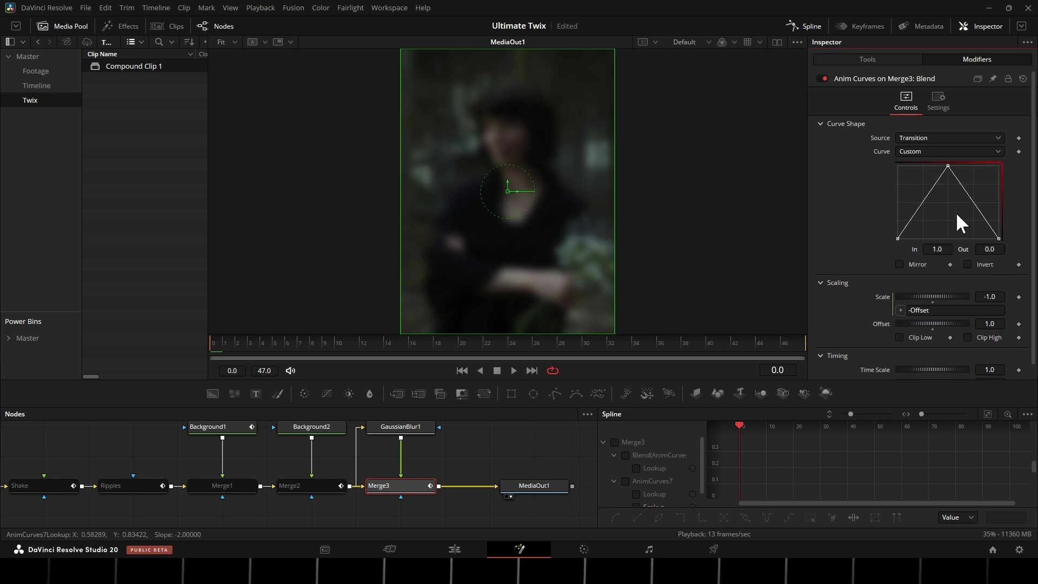
Drag the curve handles to round both sides of the arch smoothly.
left_click_drag(915, 202, 897, 187)
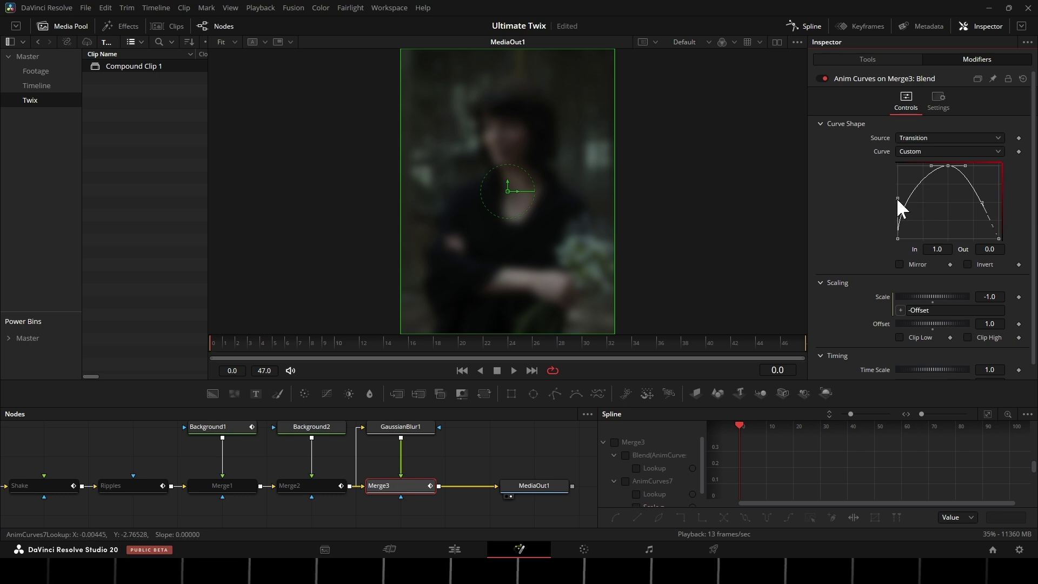
left_click_drag(982, 202, 997, 183)
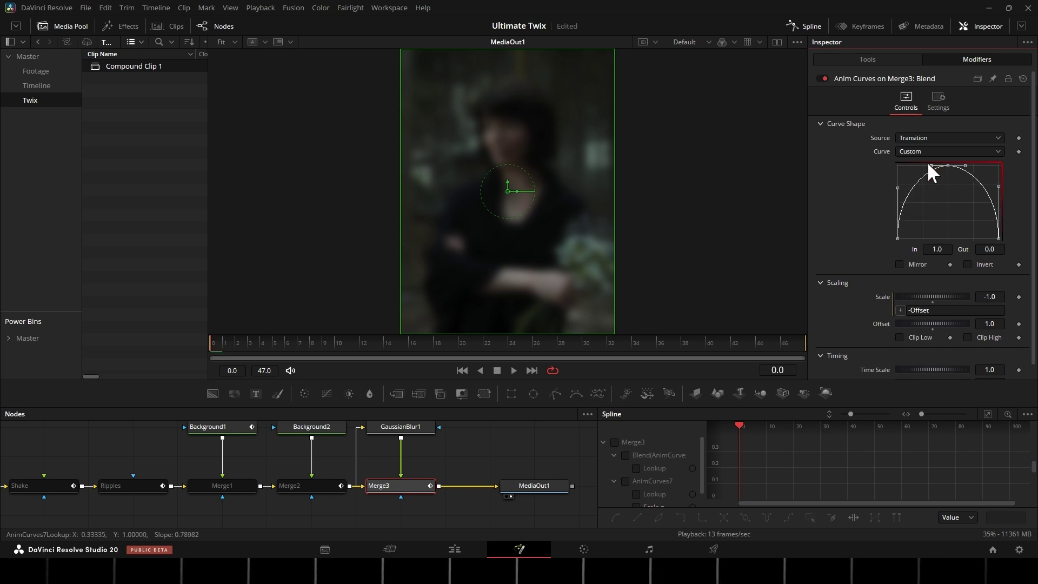
left_click_drag(930, 165, 972, 165)
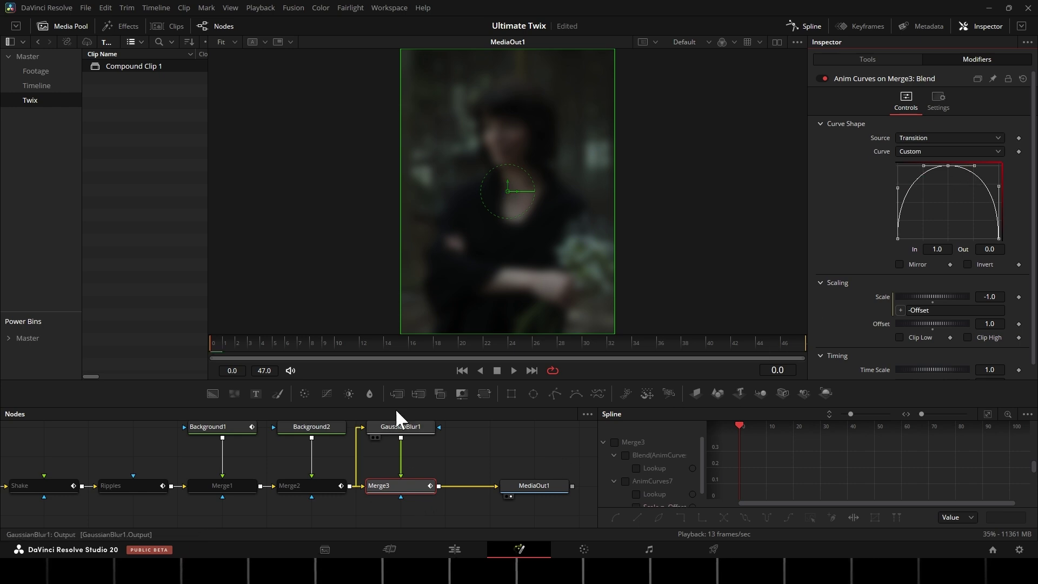
left_click_drag(253, 381, 253, 388)
Preview the blur animation, toggling the Anim Curves modifier off and back on.
key("space")
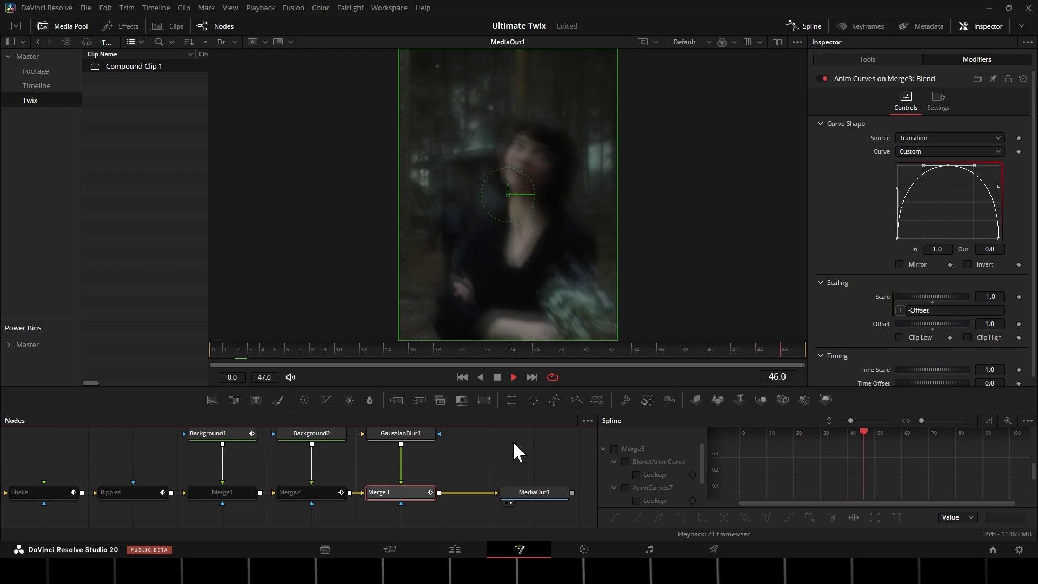
key("space")
left_click_drag(463, 439, 555, 459)
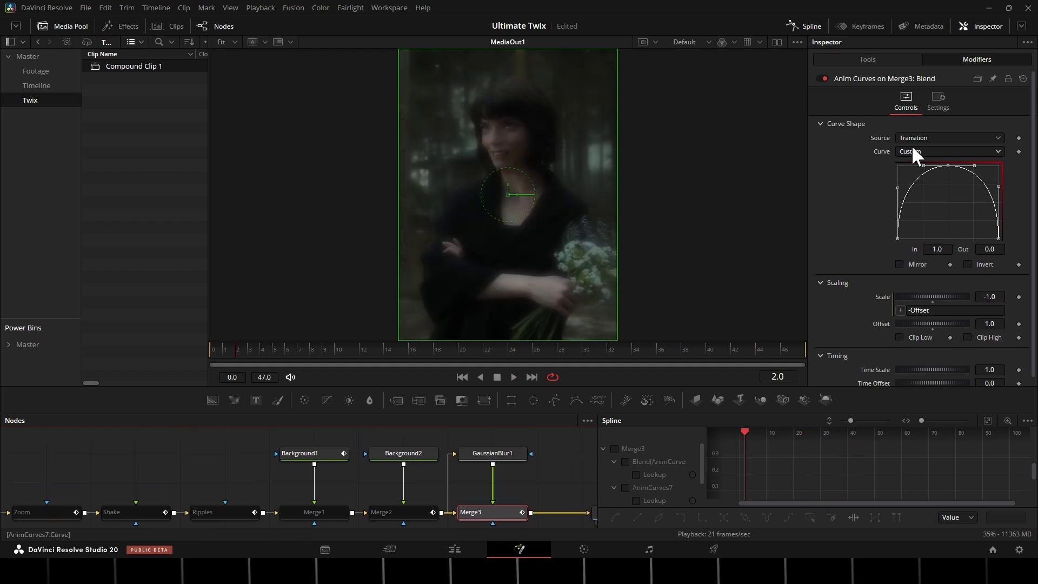
left_click(818, 78)
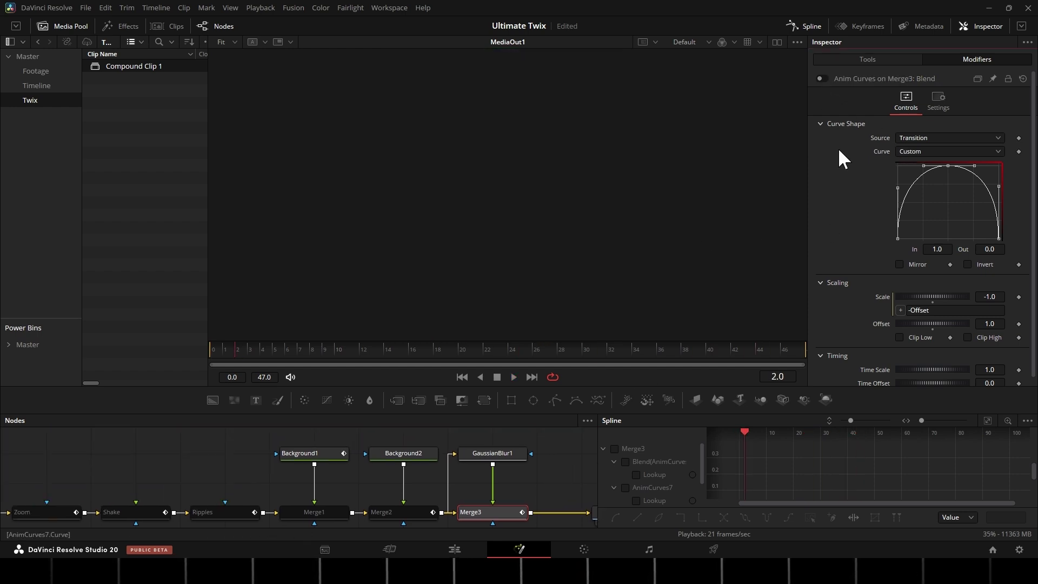
left_click(819, 79)
Show Merge3's Merge settings and frame the whole node flow.
left_click(847, 59)
left_click(822, 78)
mouse_move(524, 458)
left_mouse_down()
mouse_move(304, 472)
mouse_move(321, 480)
left_mouse_up()
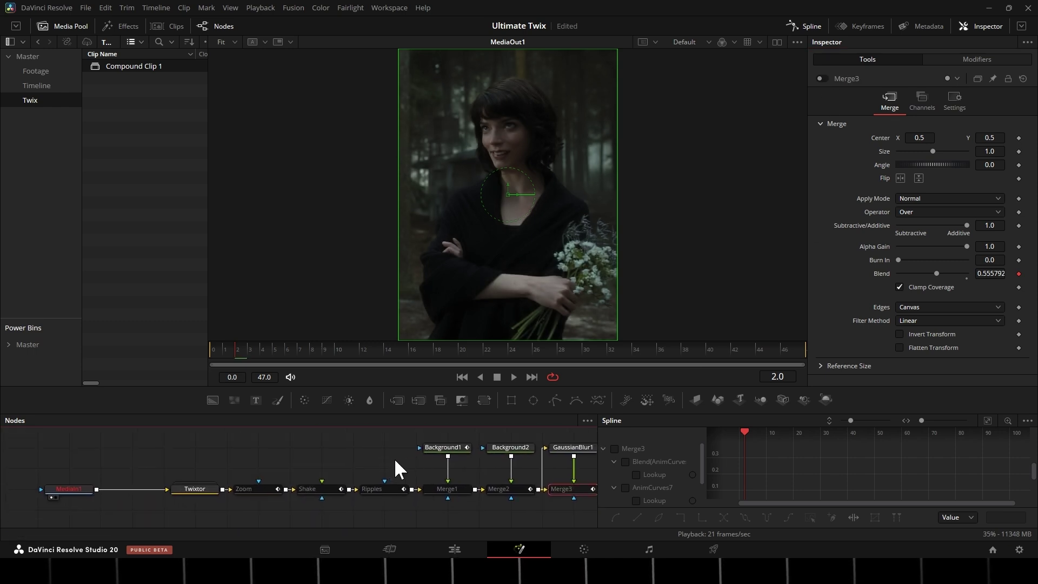
Group the background, merge and blur nodes as Black_White_Blur.
left_click(538, 463)
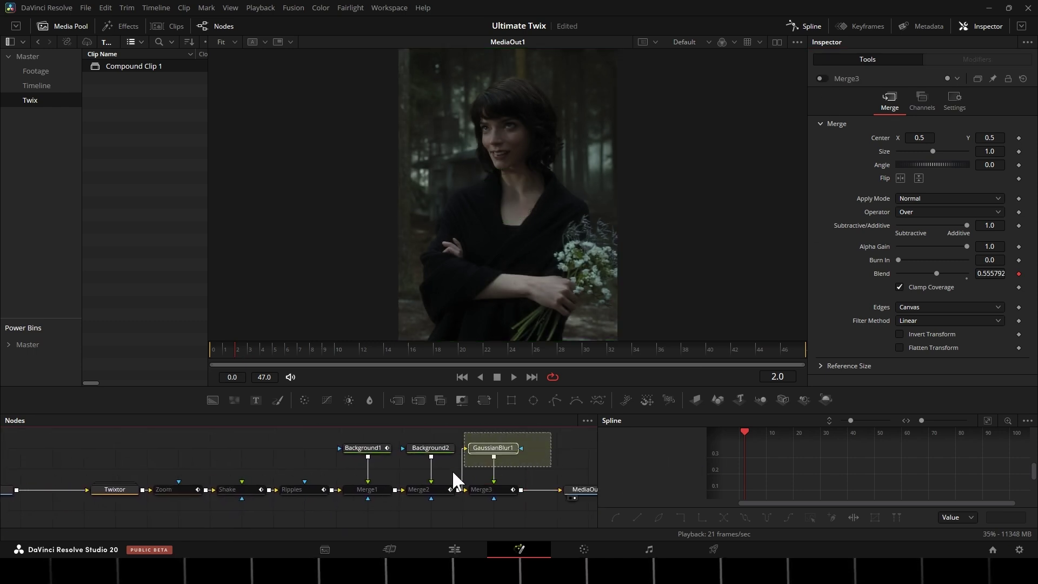
left_click_drag(549, 434, 345, 514)
key("ctrl+g")
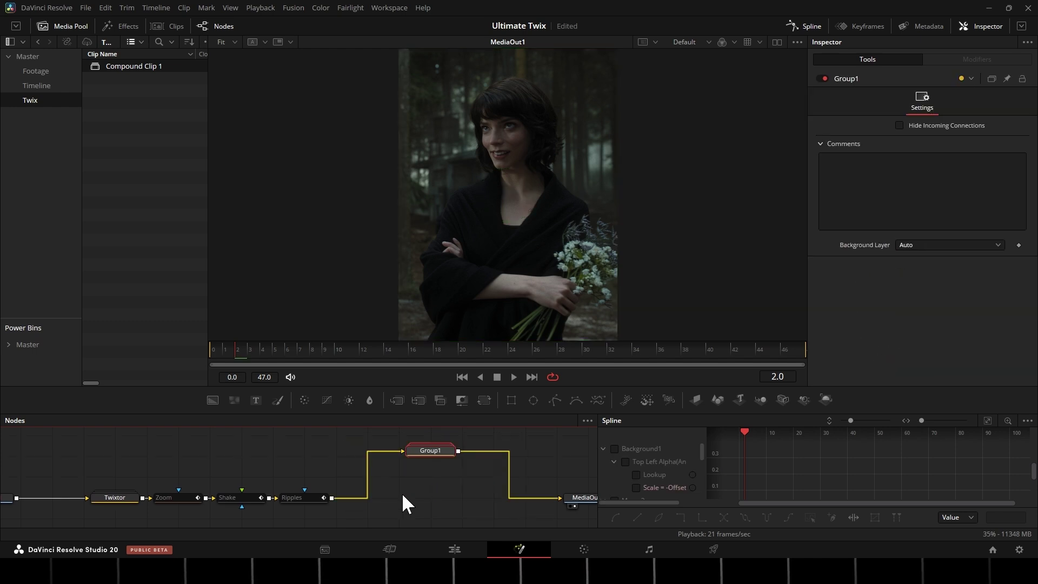
Enable TimeStretcher1 in Twixtor and the Zoom node in ZoomShakeRipples.
double_click(335, 484)
left_click(307, 486)
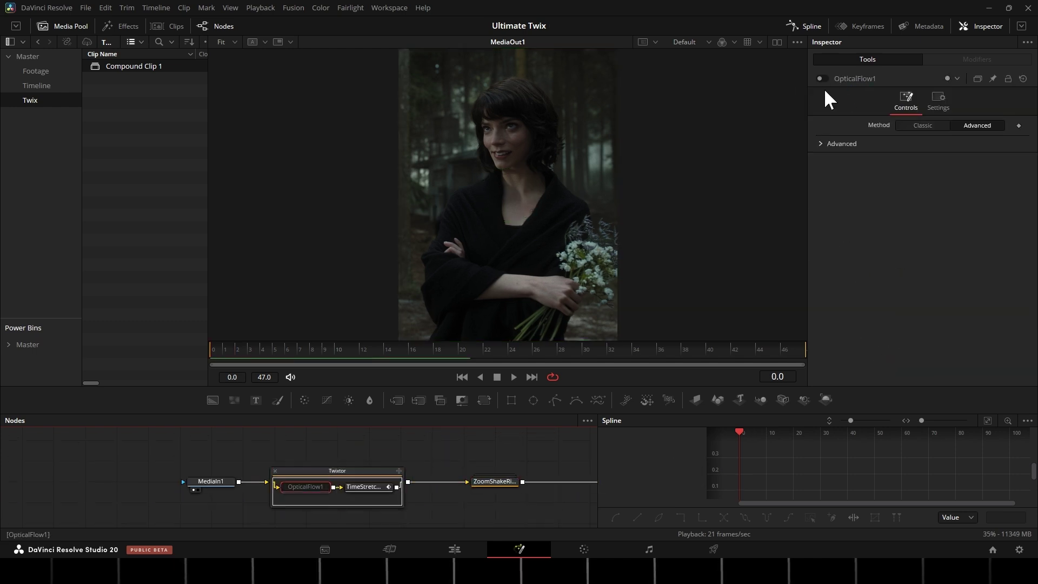
left_click(363, 486)
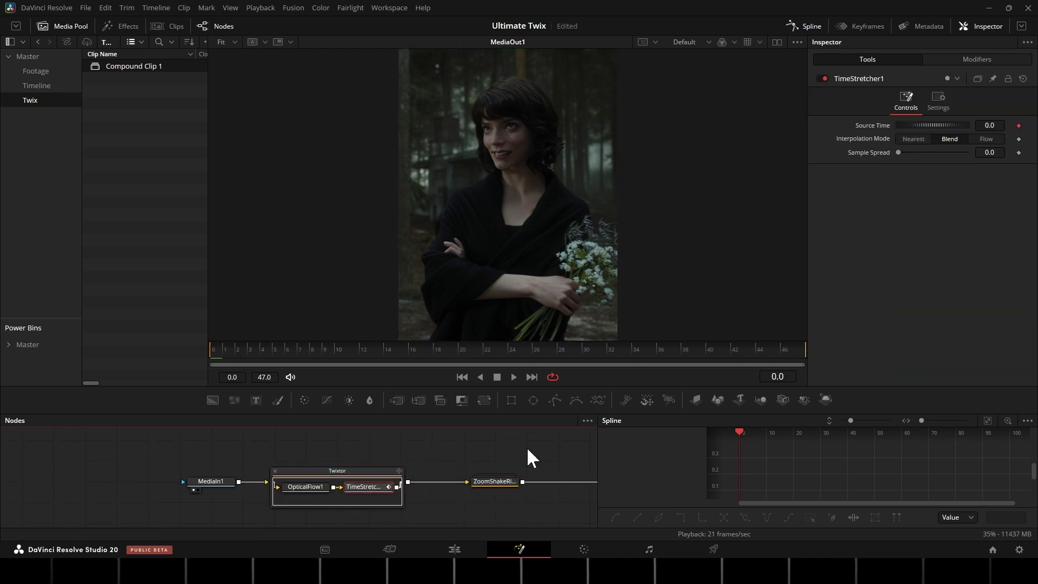
left_click(842, 197)
left_click(492, 480)
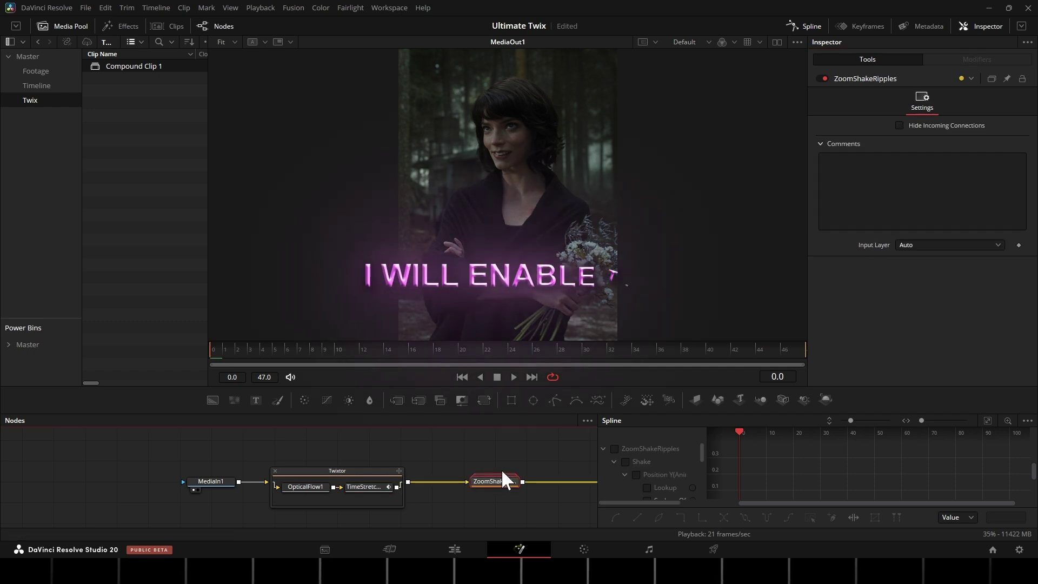
double_click(496, 479)
left_click(438, 488)
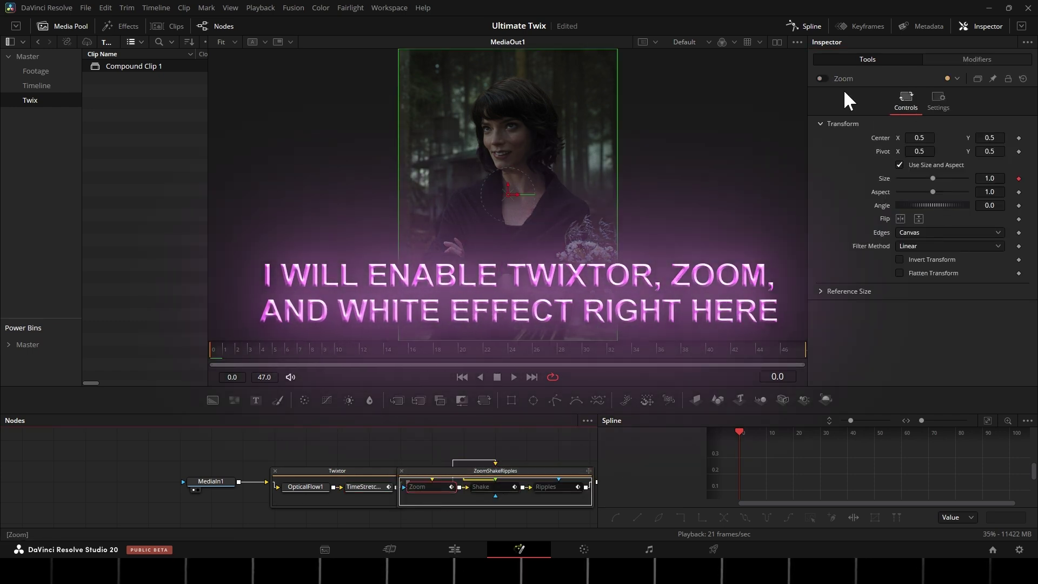
left_click(824, 77)
Enable Merge2 inside the Black_White_Blur group.
middle_click(557, 457)
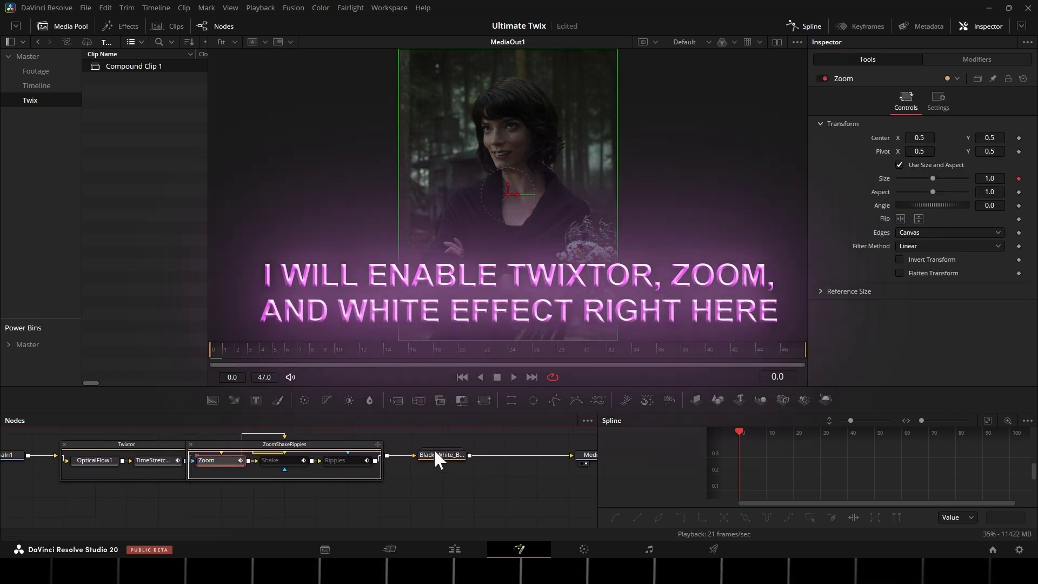
left_click(444, 451)
double_click(444, 452)
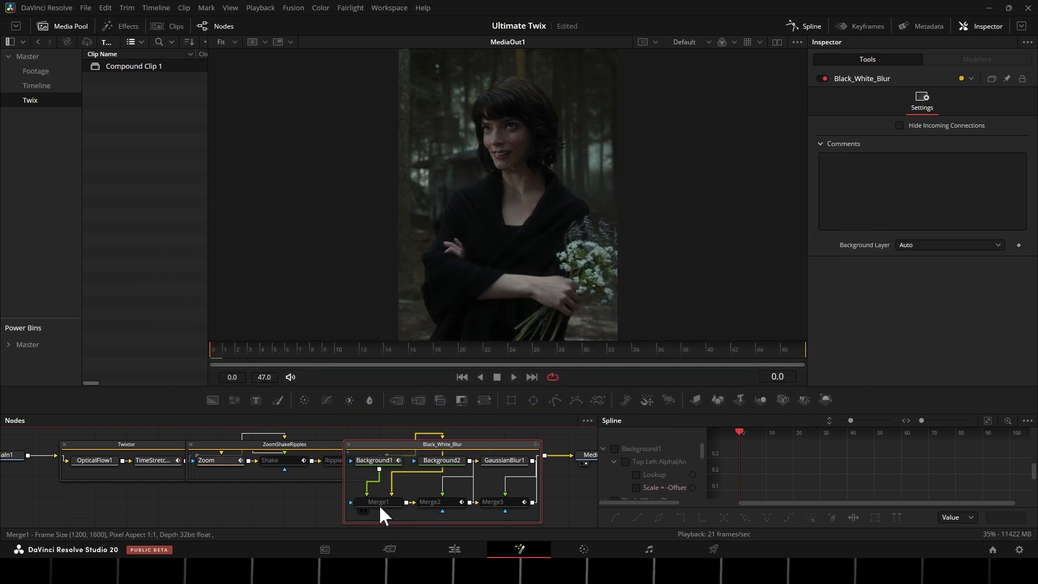
left_click(433, 502)
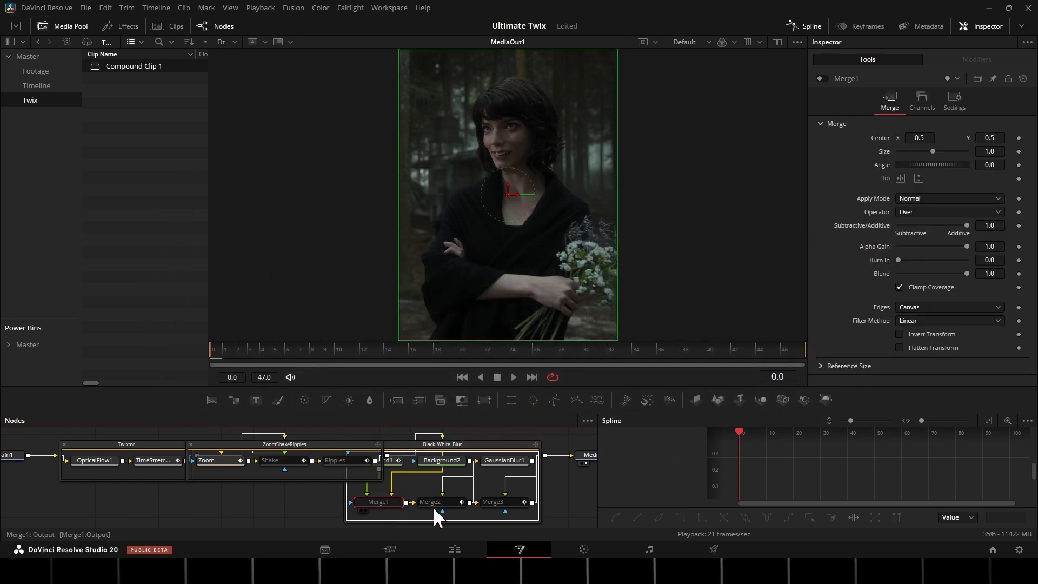
left_click(823, 79)
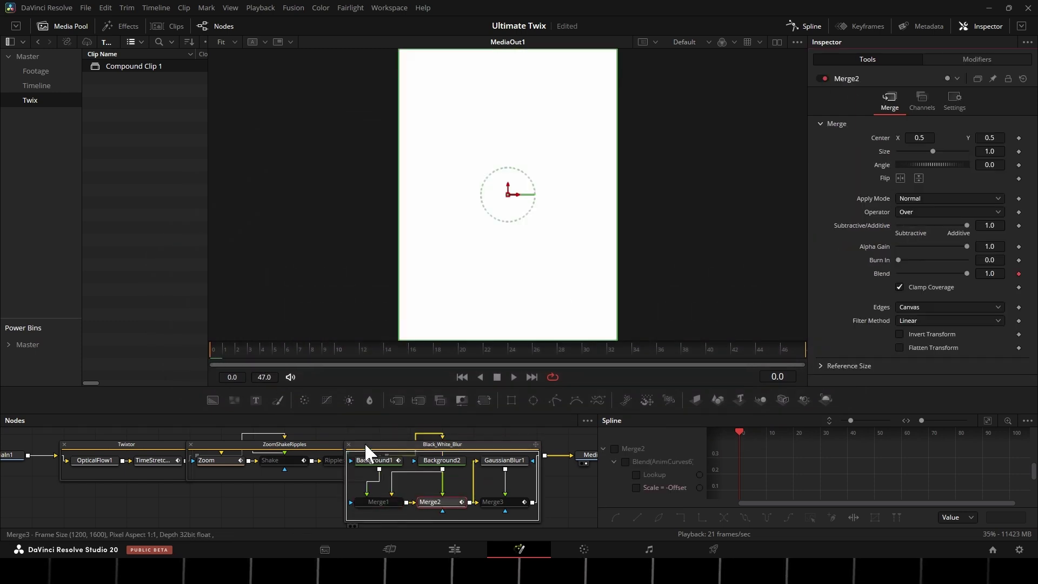
Collapse the three groups and play the finished comp.
left_click(348, 443)
left_click(193, 444)
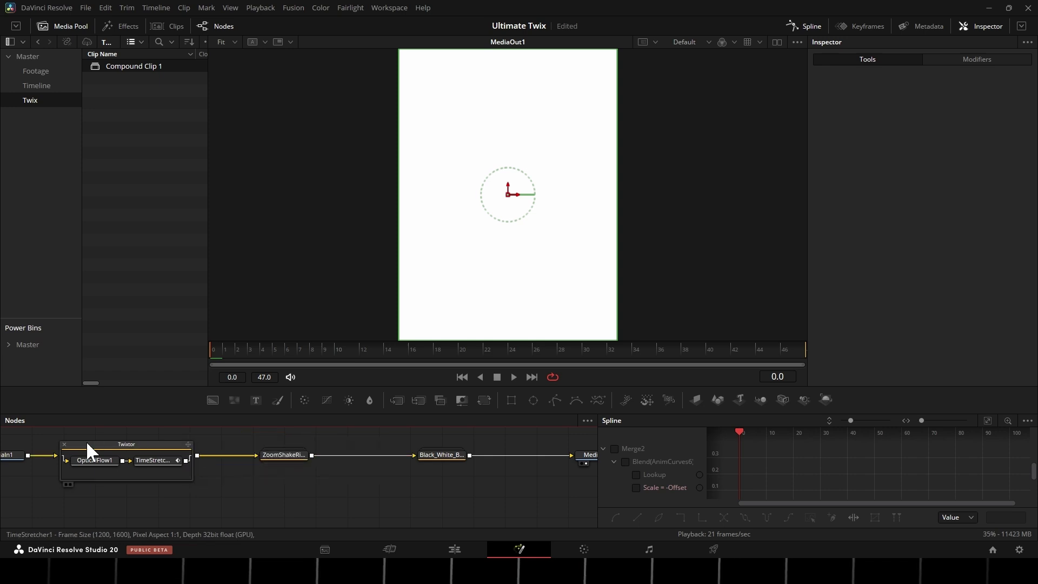
left_click(63, 443)
key("space")
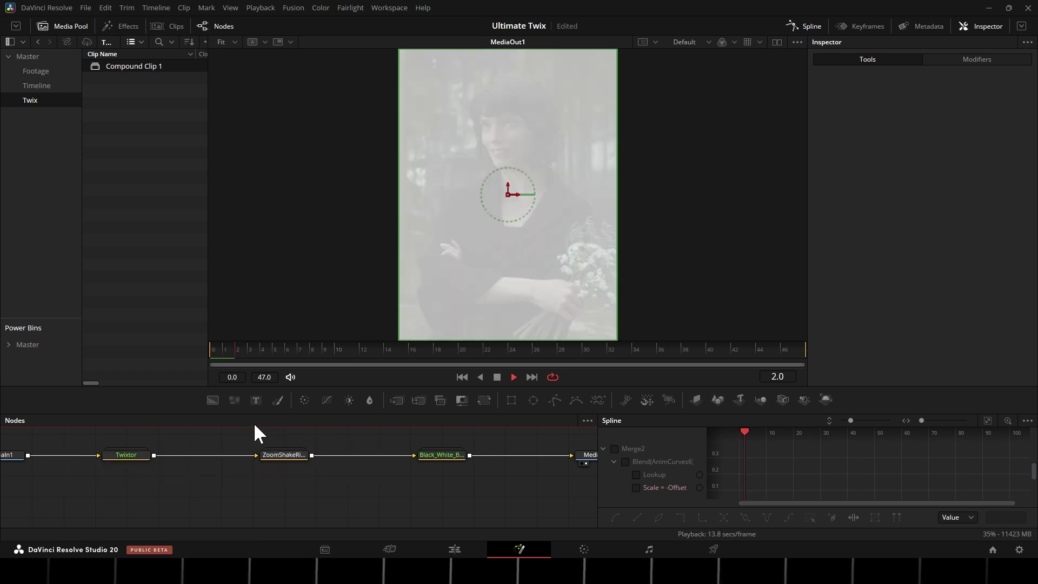